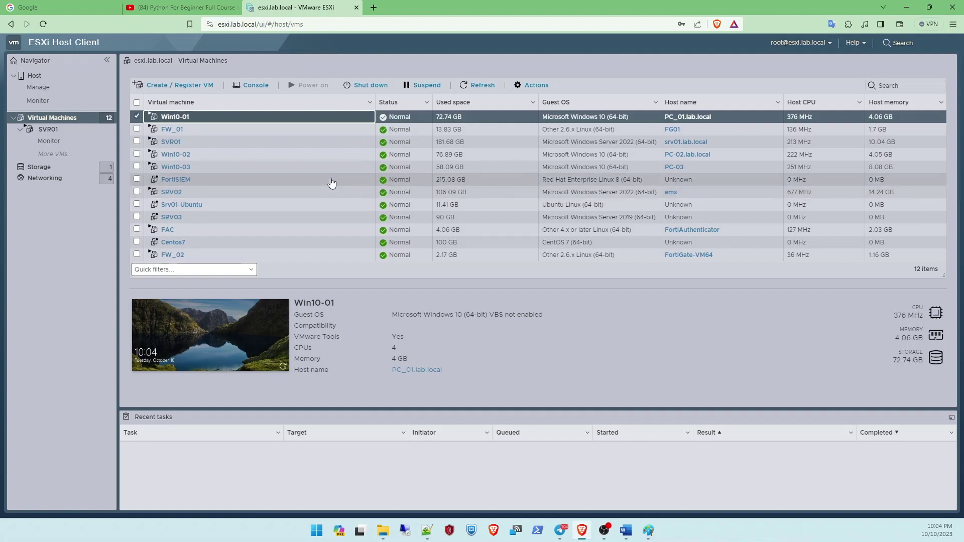
- Launch the SVR01 virtual machine's console in its own browser tab from the right-click Console menu
{"action": "left_click", "coordinate": [206, 144]}
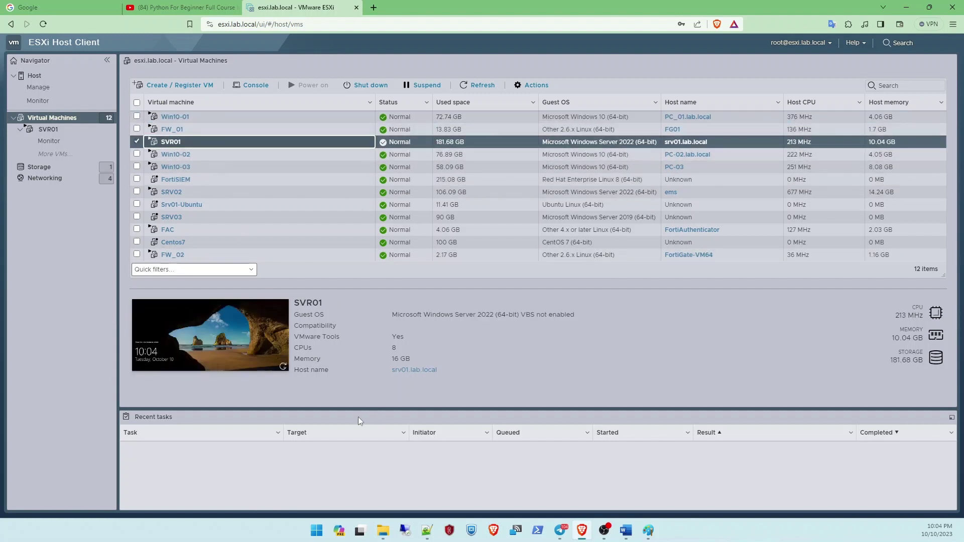
{"action": "right_click", "coordinate": [195, 143]}
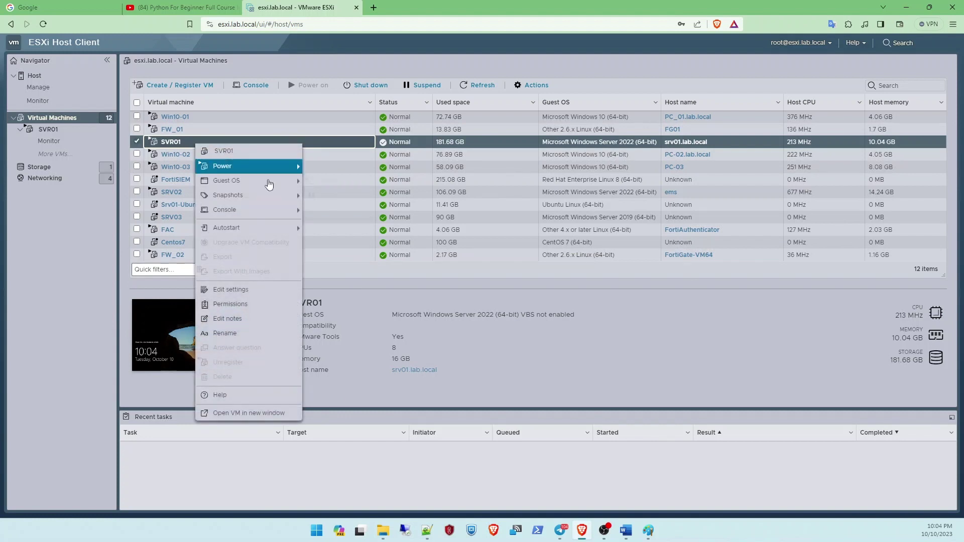
{"action": "mouse_move", "coordinate": [276, 211]}
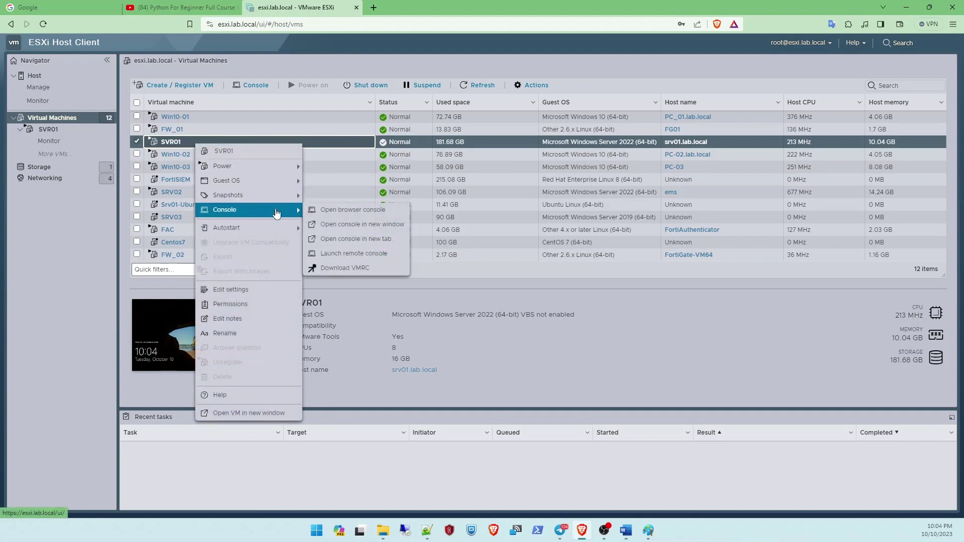
{"action": "left_click", "coordinate": [385, 243]}
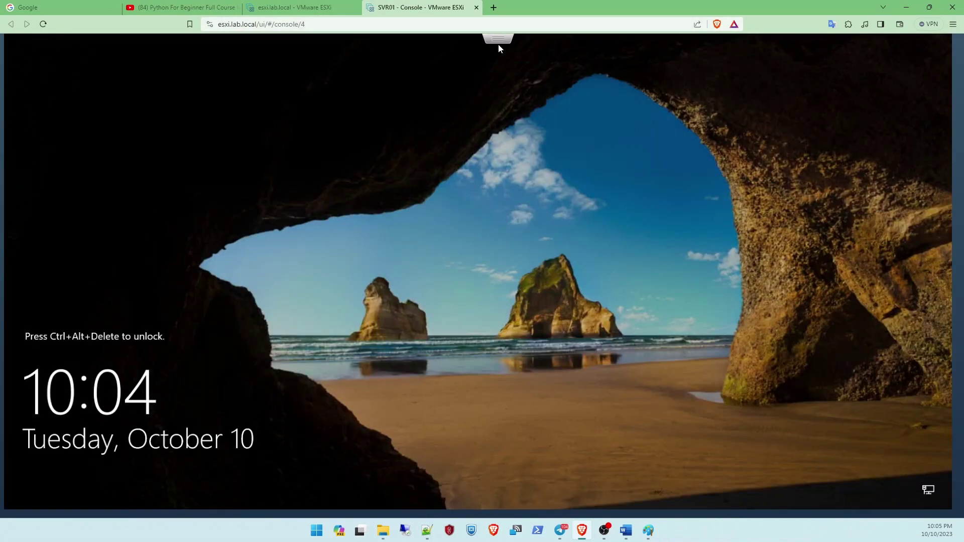
- Send Ctrl-Alt-Delete to SVR01 through the Guest OS send-keys menu
{"action": "left_click", "coordinate": [498, 39]}
{"action": "mouse_move", "coordinate": [568, 80]}
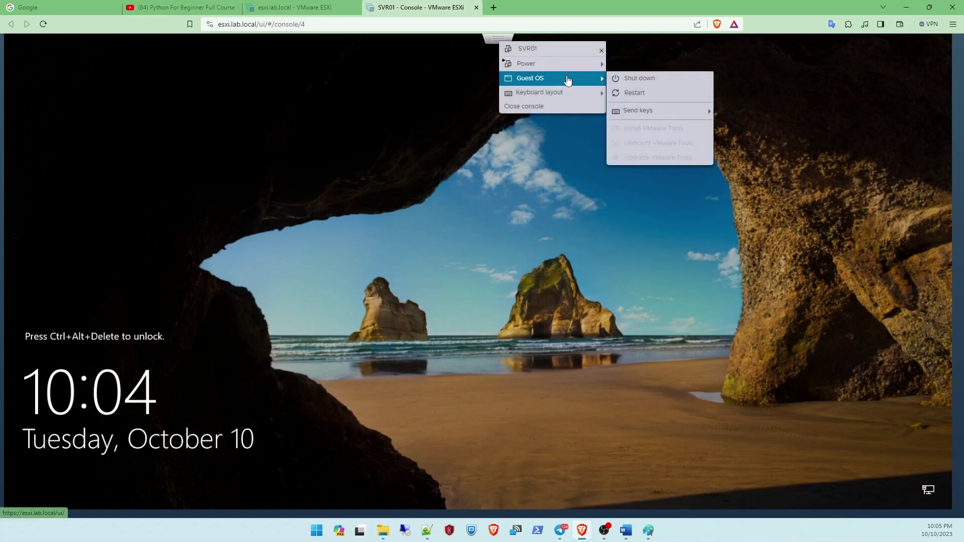
{"action": "mouse_move", "coordinate": [700, 111]}
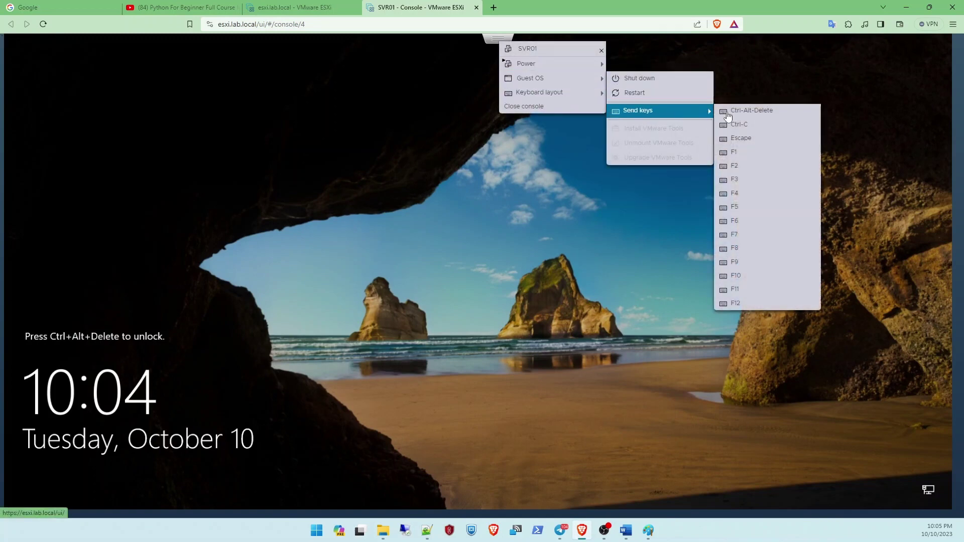
{"action": "left_click", "coordinate": [751, 110]}
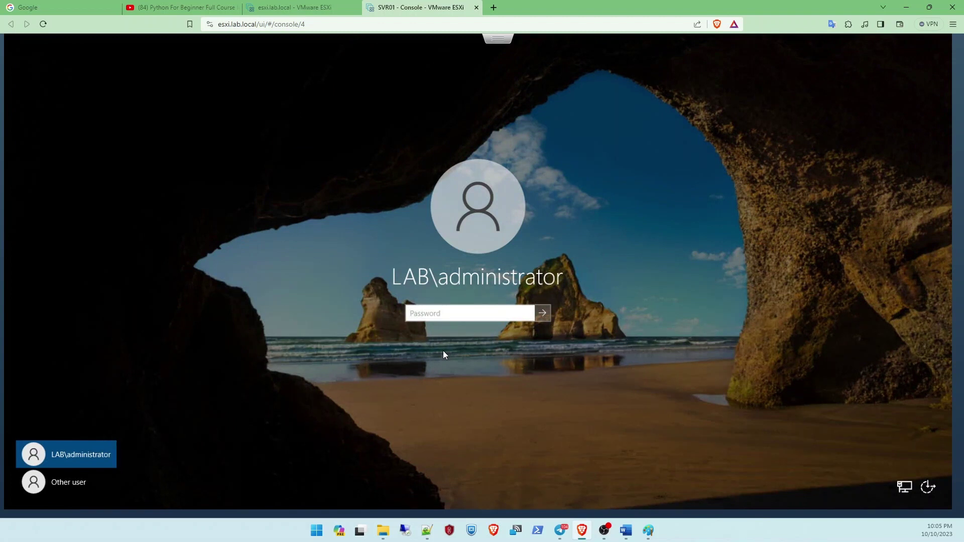
- Sign in to SVR01 with the domain administrator's password
{"action": "left_click", "coordinate": [484, 310]}
{"action": "type", "text": "••"}
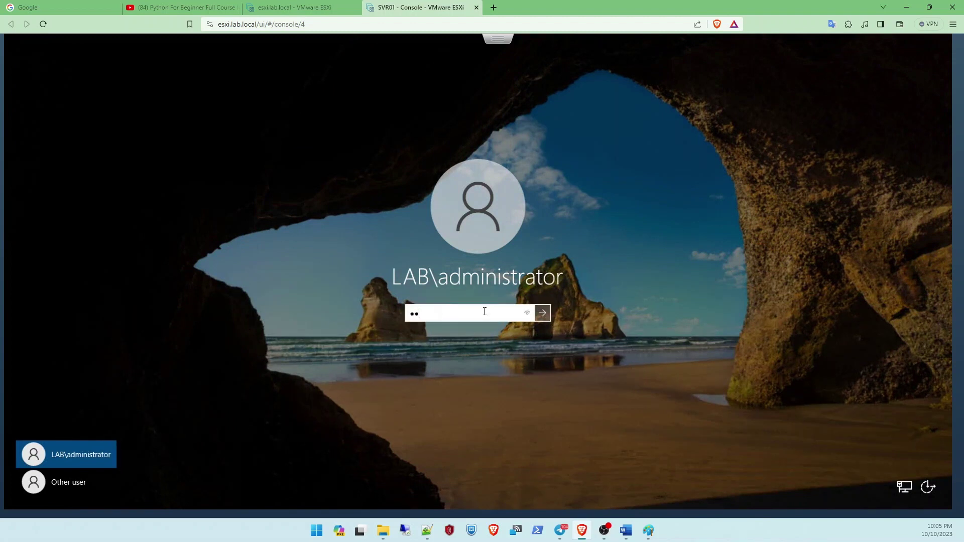
{"action": "type", "text": "•••••••••••••"}
{"action": "key", "text": "Return"}
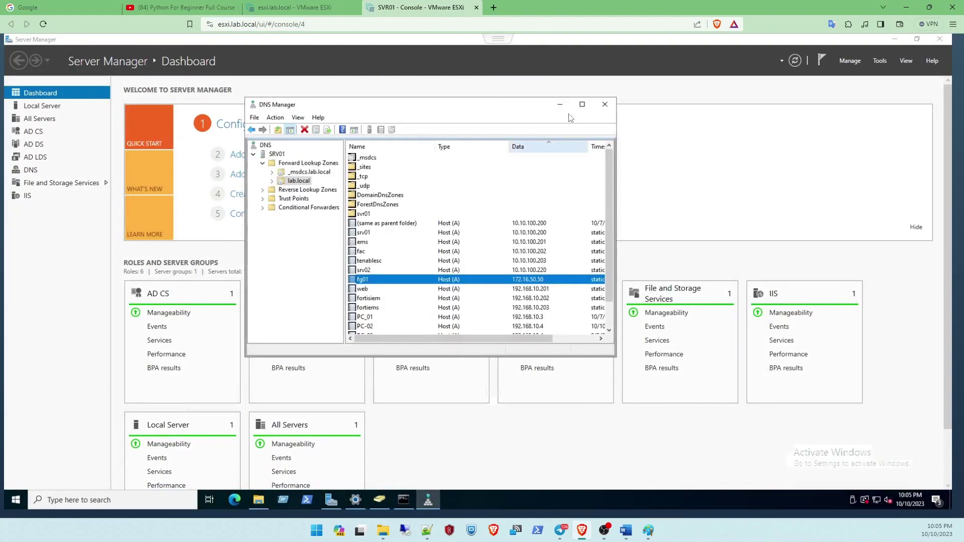
- Close DNS Manager, Softwares Explorer and the command prompt, then refresh the desktop
{"action": "left_click", "coordinate": [605, 104]}
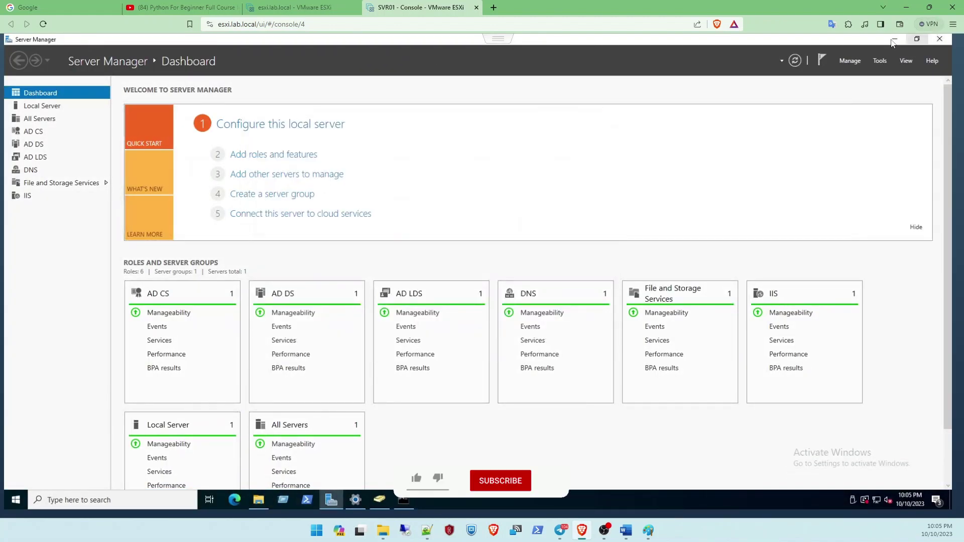
{"action": "left_click", "coordinate": [894, 39]}
{"action": "left_click", "coordinate": [498, 104]}
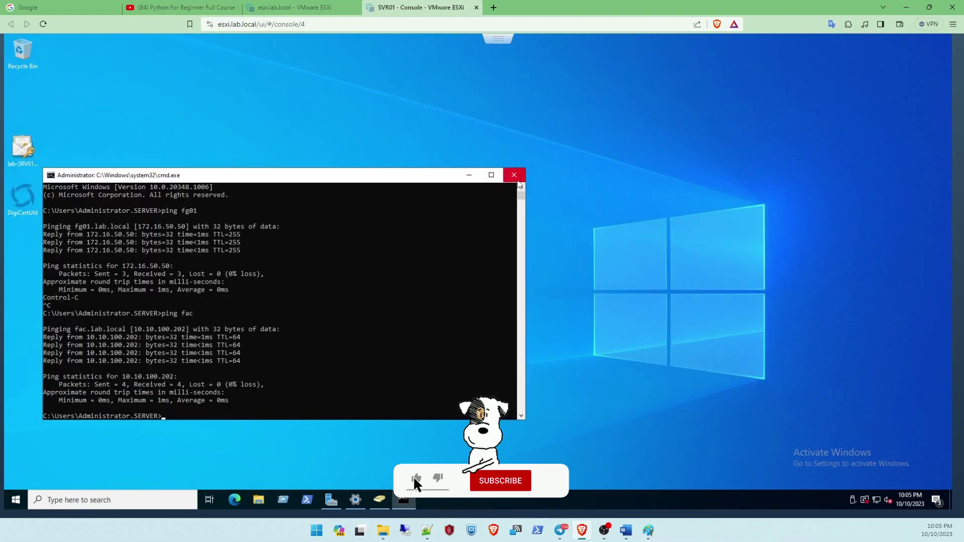
{"action": "left_click", "coordinate": [514, 175]}
{"action": "right_click", "coordinate": [253, 193]}
{"action": "left_click", "coordinate": [264, 219]}
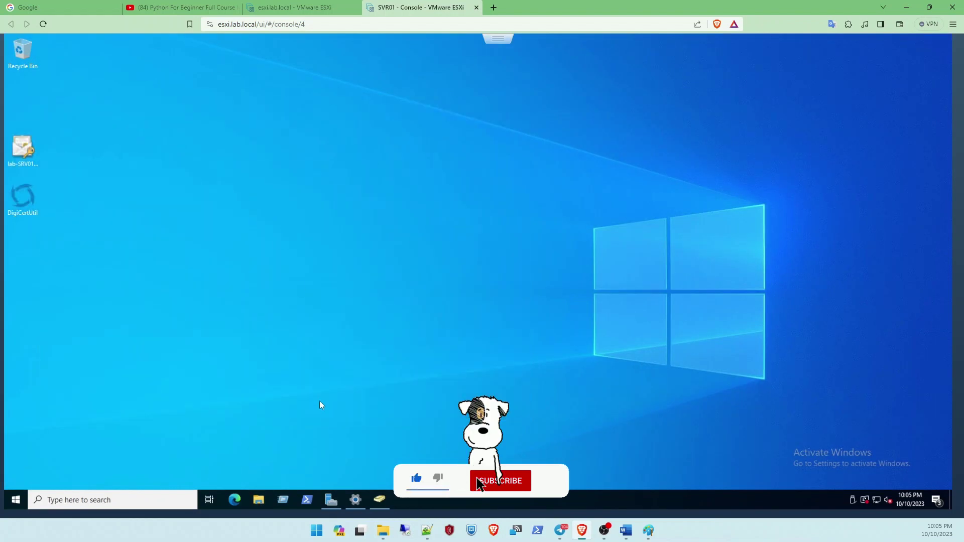
- Restore the Server Manager dashboard from the taskbar and glance through its Tools menu
{"action": "left_click", "coordinate": [355, 500]}
{"action": "left_click", "coordinate": [355, 500]}
{"action": "left_click", "coordinate": [331, 500]}
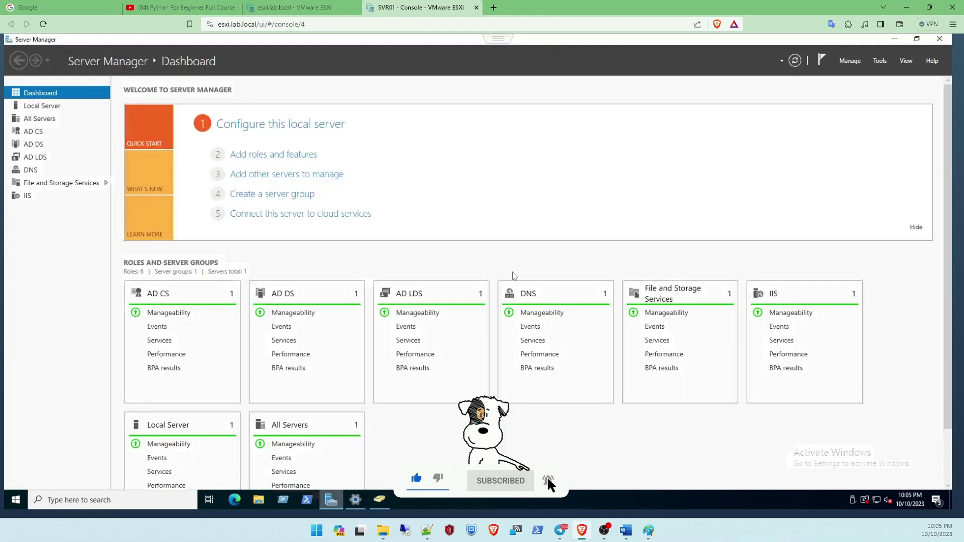
{"action": "left_click", "coordinate": [880, 62]}
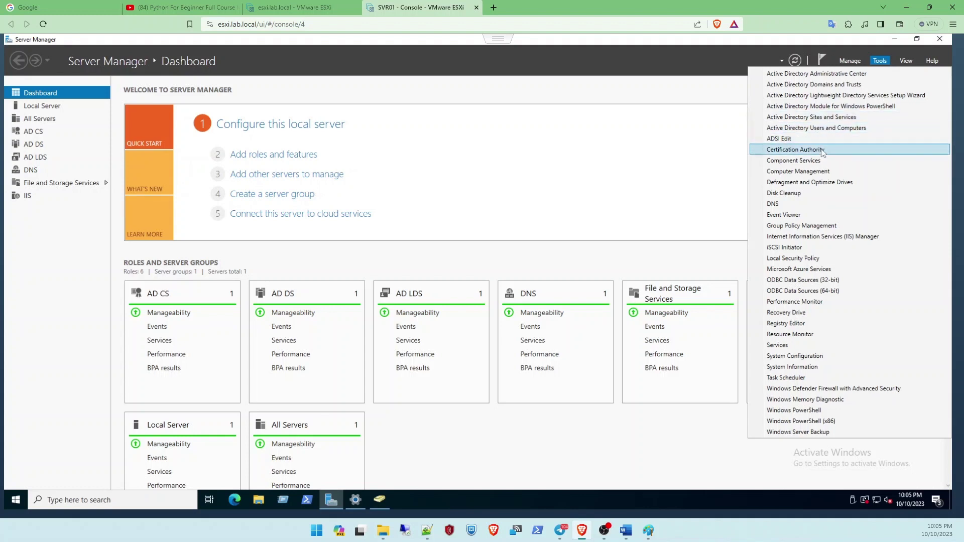
{"action": "left_click", "coordinate": [850, 61]}
- Run Add Roles and Features with role-based install on srv01.lab.local, expanding Active Directory Certificate Services
{"action": "left_click", "coordinate": [850, 62]}
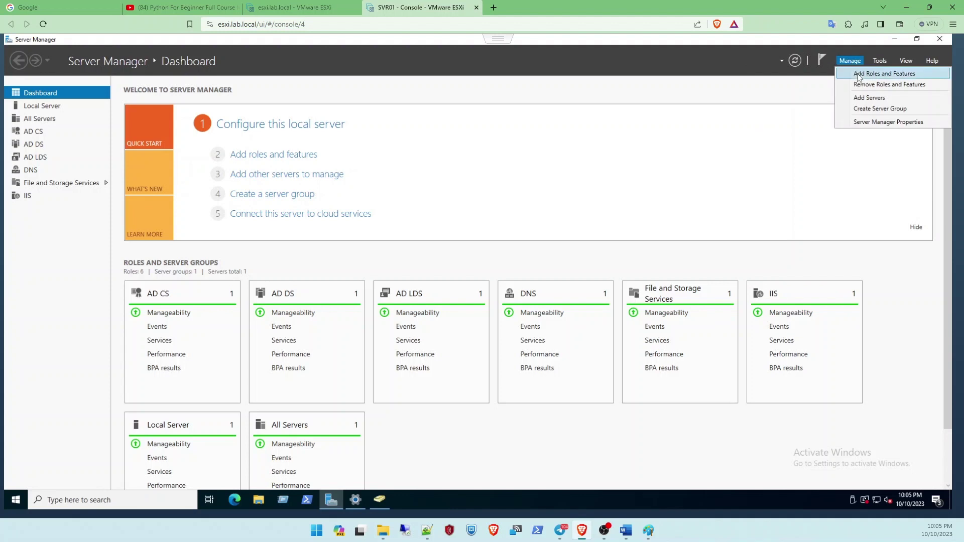
{"action": "left_click", "coordinate": [861, 75]}
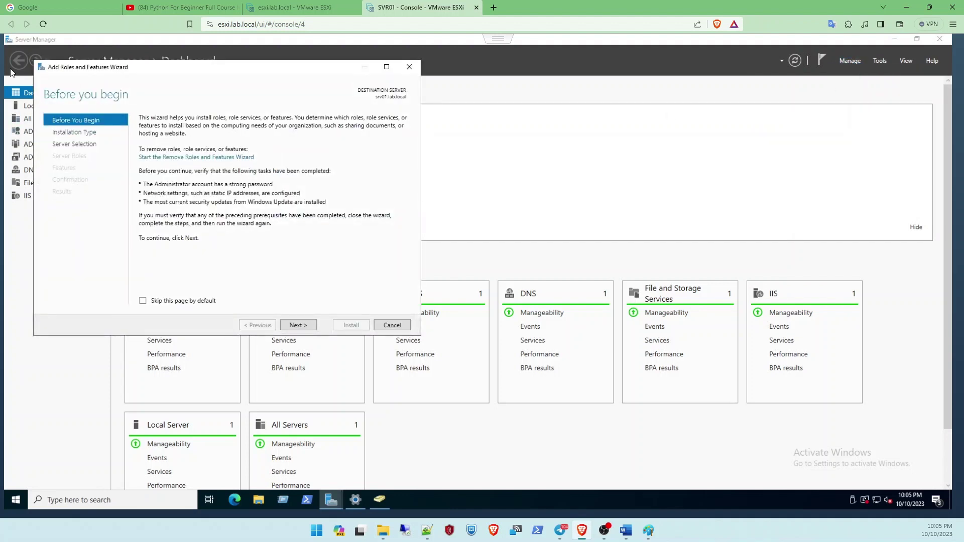
{"action": "left_click", "coordinate": [300, 326]}
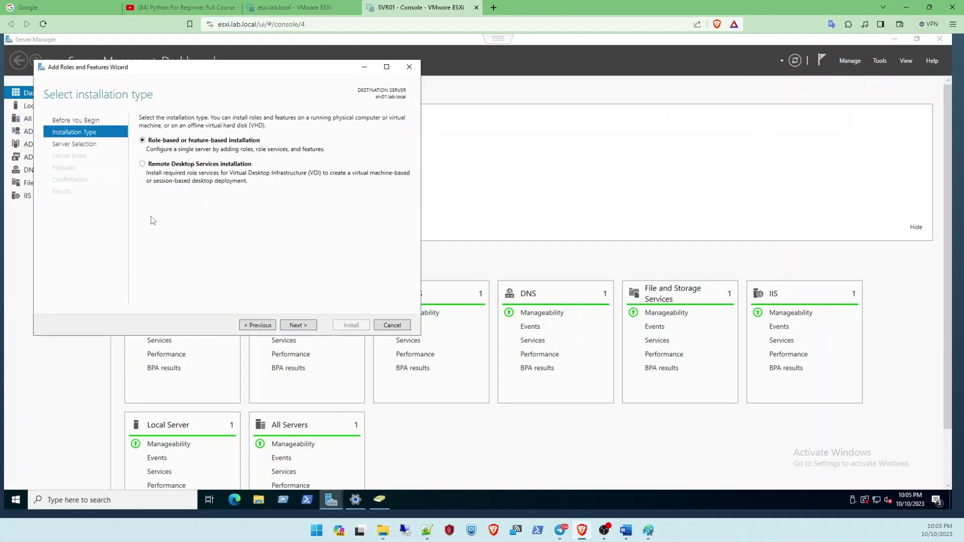
{"action": "left_click", "coordinate": [295, 326]}
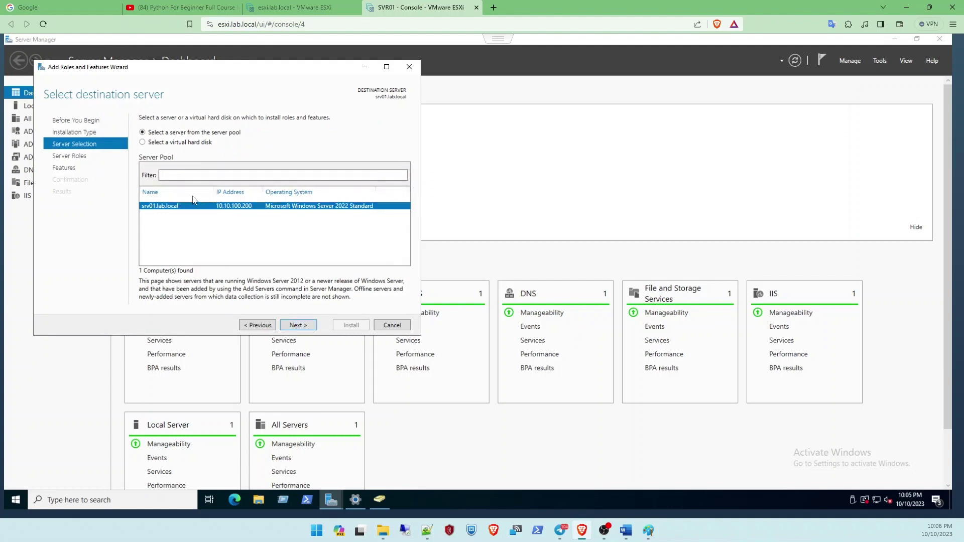
{"action": "left_click", "coordinate": [300, 326]}
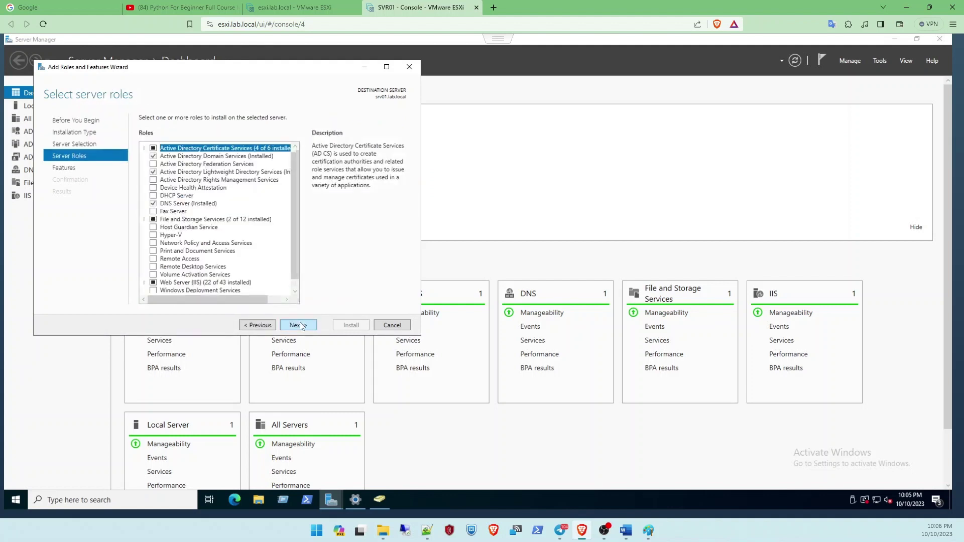
{"action": "left_click", "coordinate": [145, 148]}
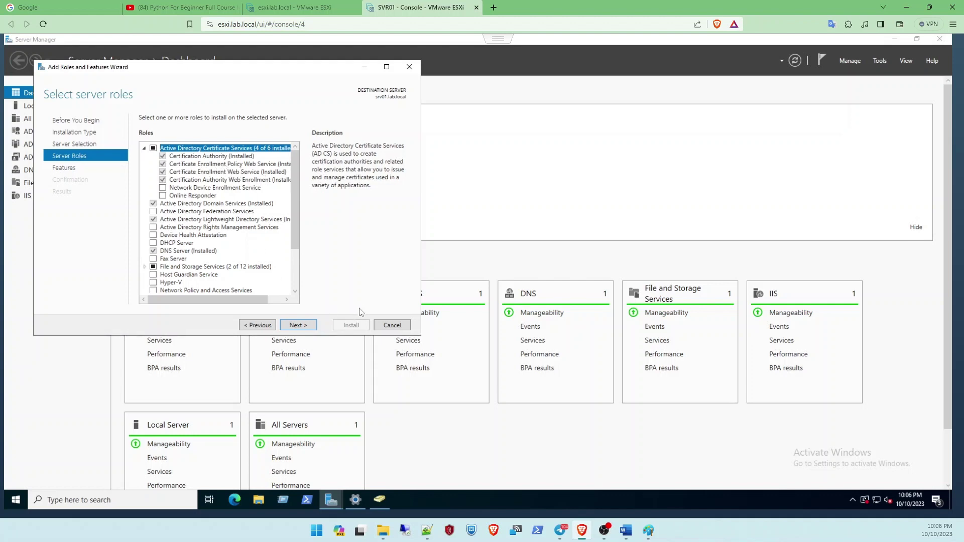
- Close the Add Roles and Features wizard so the Dashboard lists the six roles, including AD CS
{"action": "left_click", "coordinate": [392, 325]}
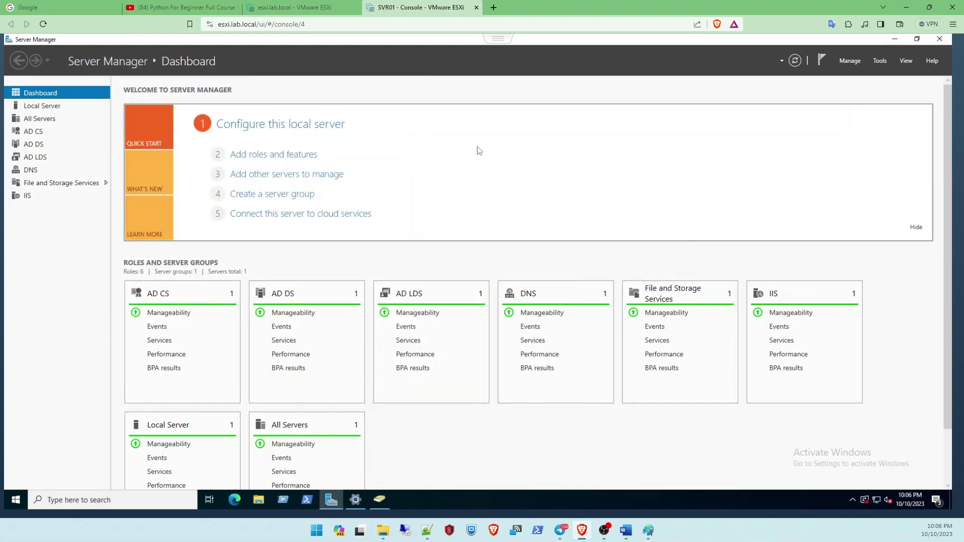
- Minimize Server Manager and load 10.10.100.200 in Edge to reach the IIS welcome page
{"action": "left_click", "coordinate": [894, 40]}
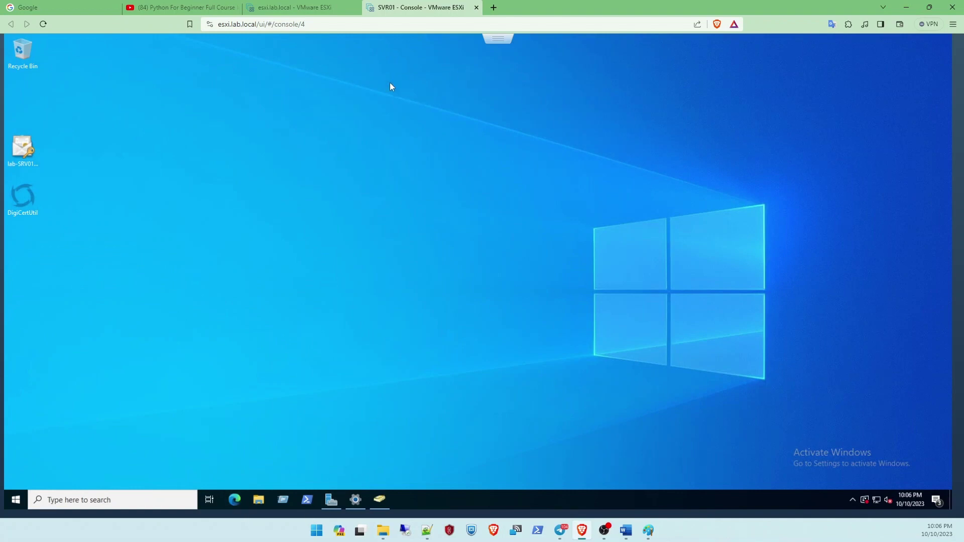
{"action": "type", "text": "1"}
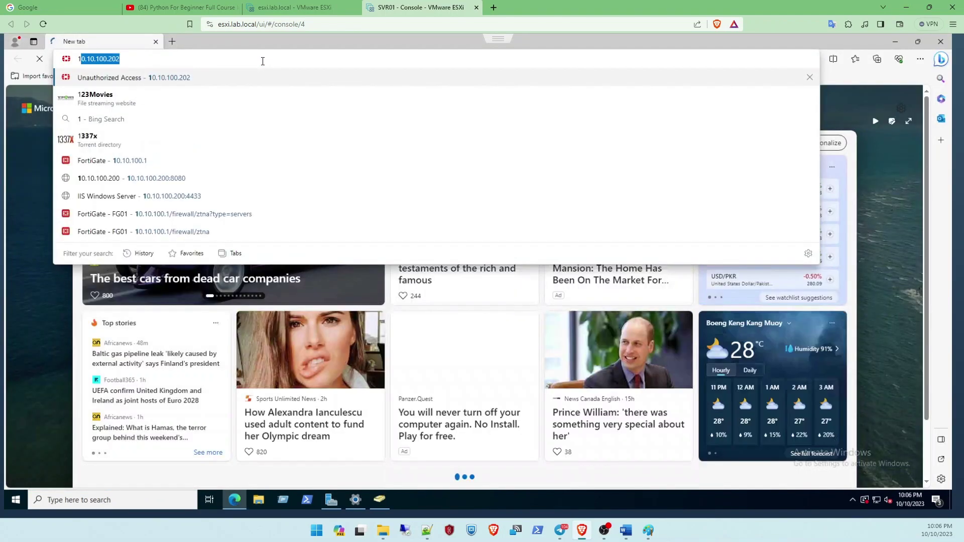
{"action": "key", "text": "BackSpace"}
{"action": "key", "text": "BackSpace"}
{"action": "type", "text": "192."}
{"action": "type", "text": "1"}
{"action": "key", "text": "BackSpace"}
{"action": "key", "text": "BackSpace"}
{"action": "key", "text": "BackSpace"}
{"action": "key", "text": "BackSpace"}
{"action": "key", "text": "BackSpace"}
{"action": "type", "text": "10.1"}
{"action": "type", "text": "0"}
{"action": "key", "text": "BackSpace"}
{"action": "key", "text": "BackSpace"}
{"action": "key", "text": "BackSpace"}
{"action": "key", "text": "BackSpace"}
{"action": "type", "text": "10."}
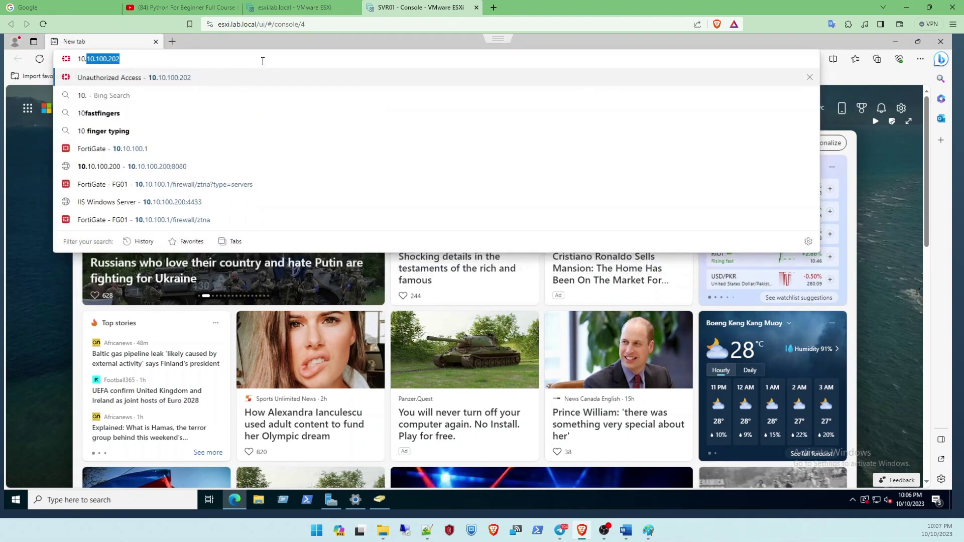
{"action": "type", "text": "10.10"}
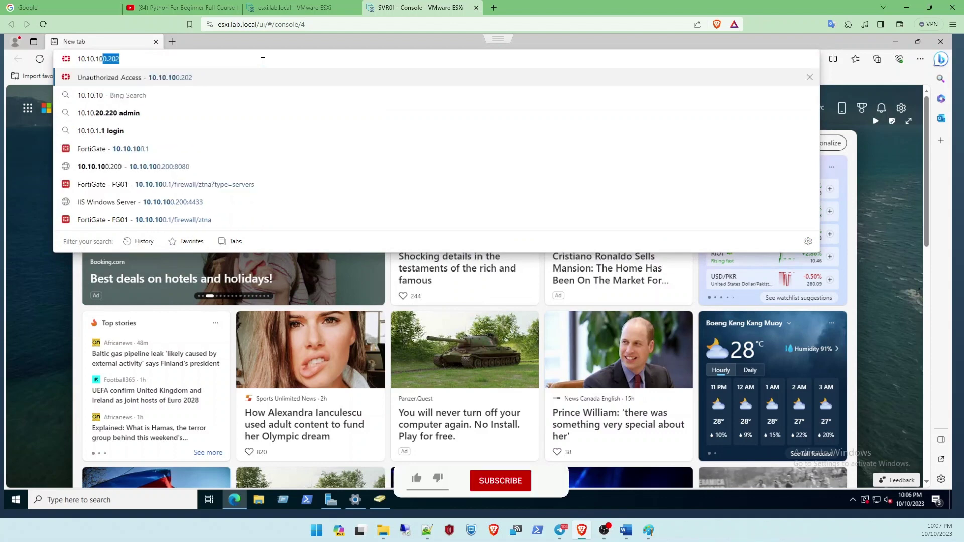
{"action": "type", "text": "0"}
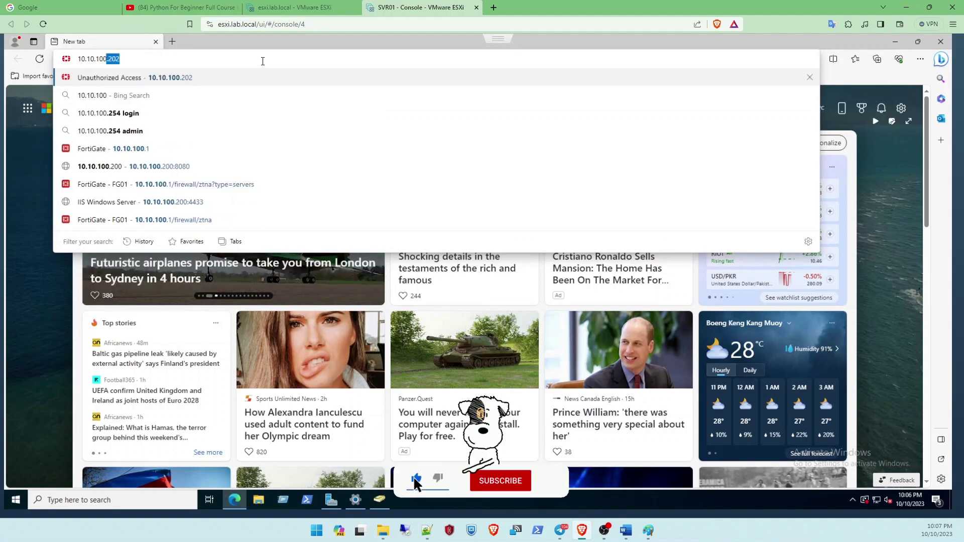
{"action": "type", "text": ".200"}
{"action": "key", "text": "Return"}
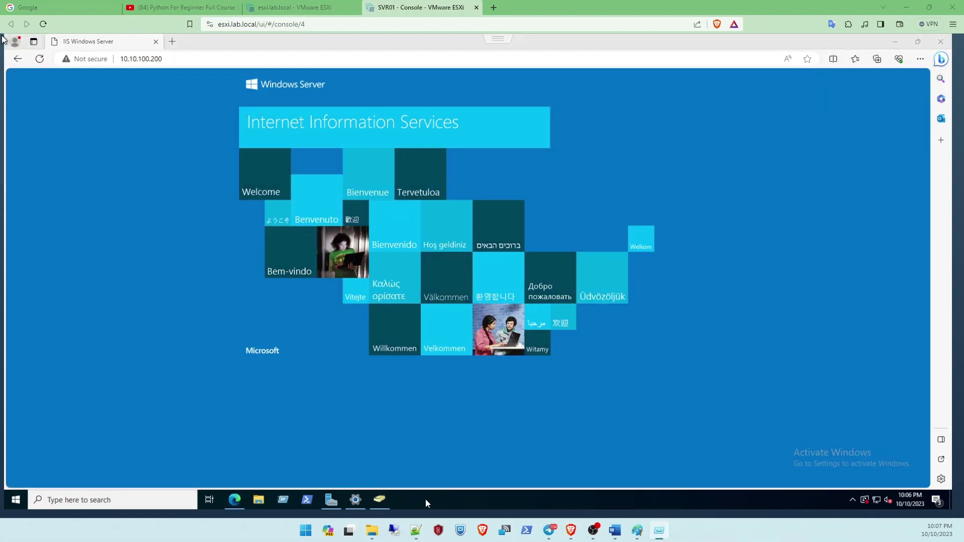
- Launch Command Prompt and run ipconfig to show the server's IP configuration
{"action": "left_click", "coordinate": [157, 500]}
{"action": "type", "text": "cmd"}
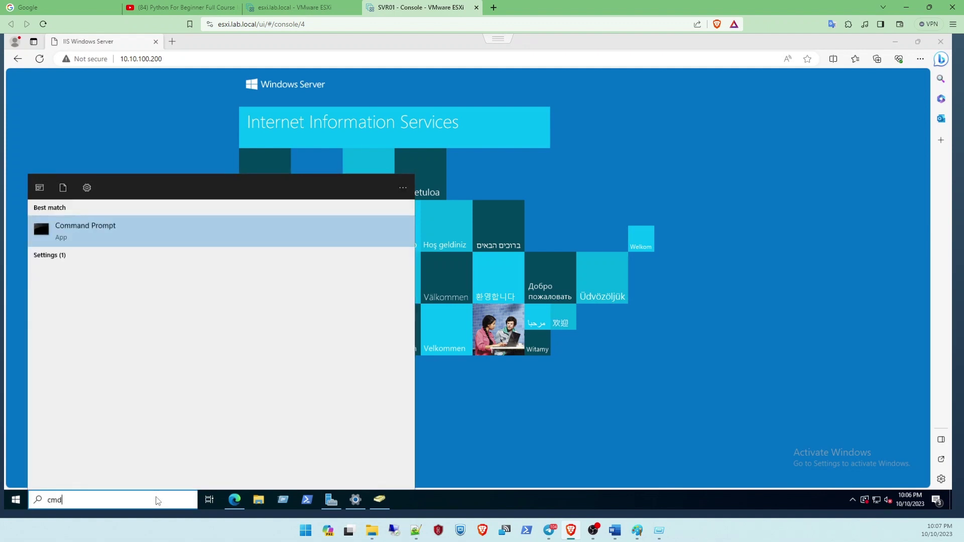
{"action": "key", "text": "Return"}
{"action": "left_click", "coordinate": [272, 239]}
{"action": "type", "text": "ipconfigog"}
{"action": "key", "text": "Return"}
{"action": "type", "text": "ipcon"}
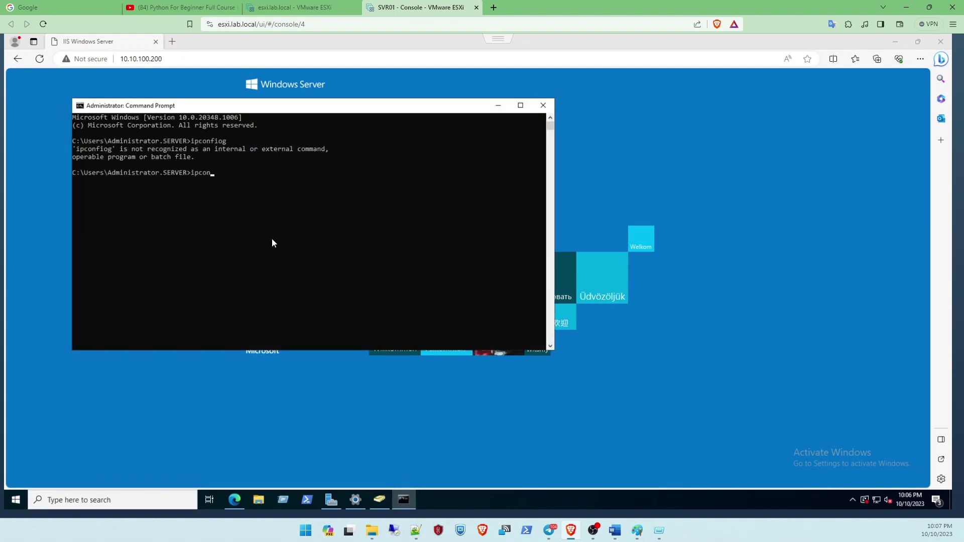
{"action": "type", "text": "fig"}
{"action": "key", "text": "Return"}
- Select the IPv4 address 10.10.100.200 in the output, then return to Edge's address bar
{"action": "left_click_drag", "start_coordinate": [226, 235], "coordinate": [278, 238]}
{"action": "left_click", "coordinate": [210, 58]}
{"action": "left_click", "coordinate": [211, 58]}
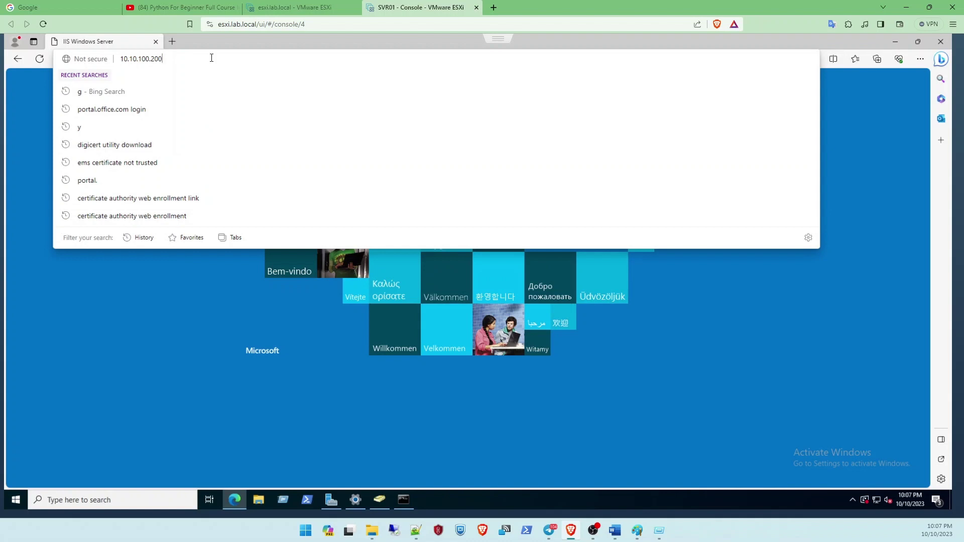
- Append /certsrv to the address to open 10.10.100.200/certsrv
{"action": "type", "text": "/certsrv"}
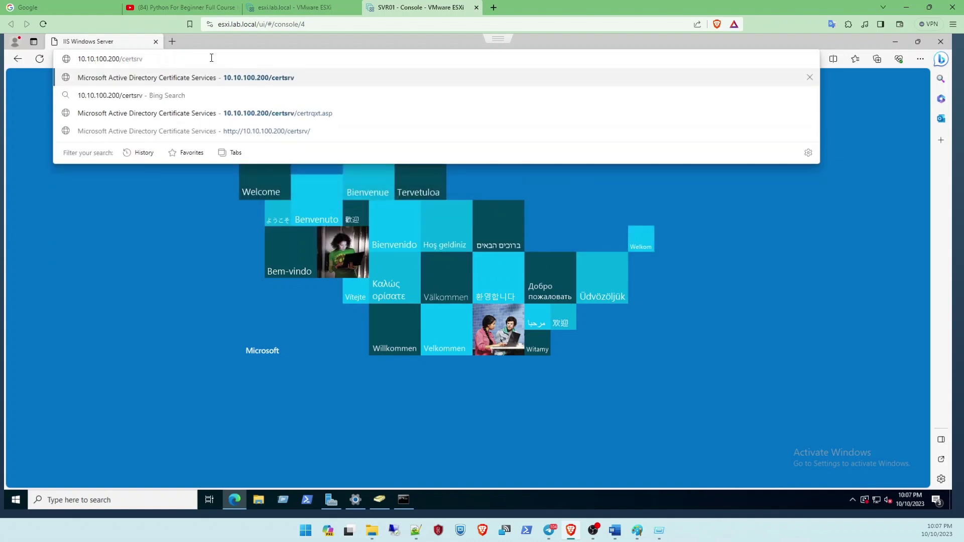
{"action": "left_click_drag", "start_coordinate": [144, 59], "coordinate": [122, 60]}
{"action": "left_click", "coordinate": [150, 63]}
{"action": "key", "text": "Return"}
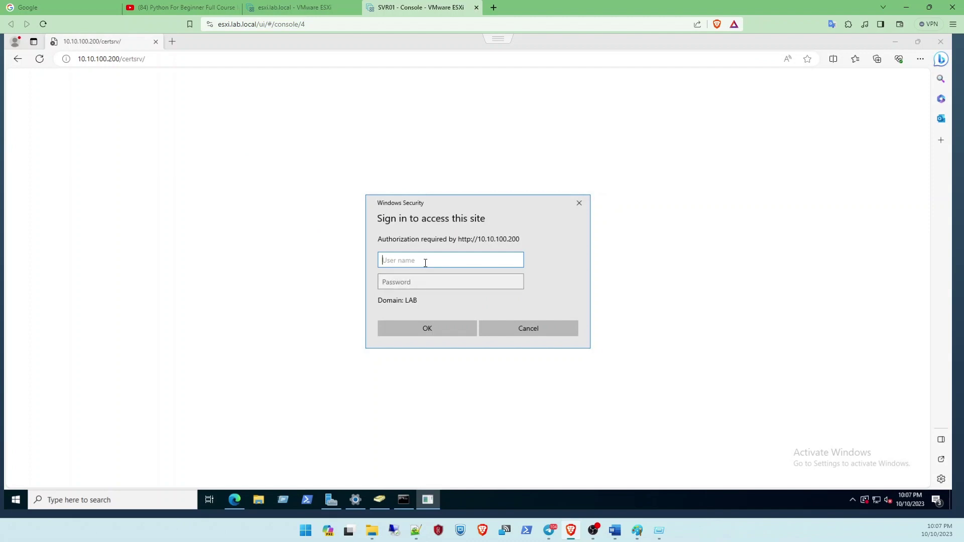
- Sign in at the Windows Security prompt as administrator with the account password
{"action": "type", "text": "administrator"}
{"action": "key", "text": "Tab"}
{"action": "type", "text": "••••••••••••"}
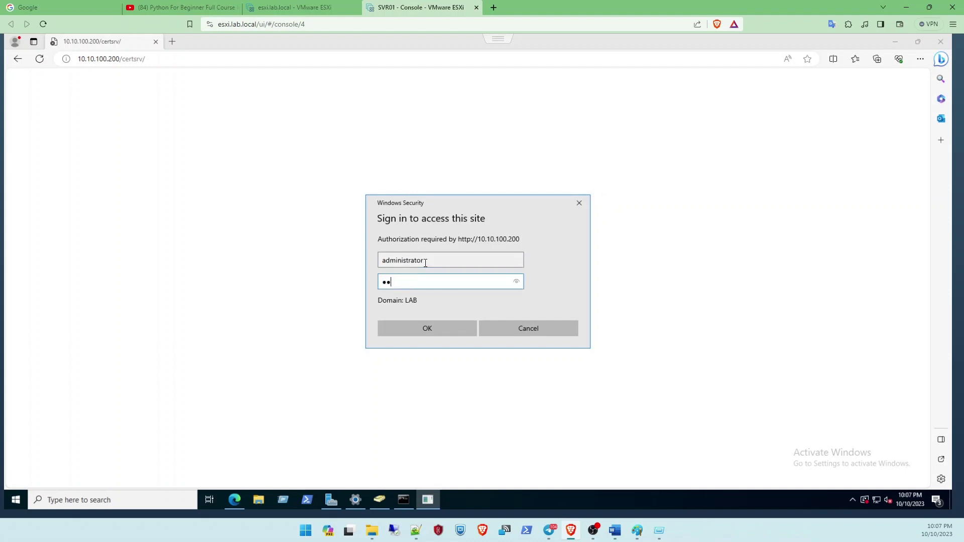
{"action": "type", "text": "•••"}
{"action": "key", "text": "Return"}
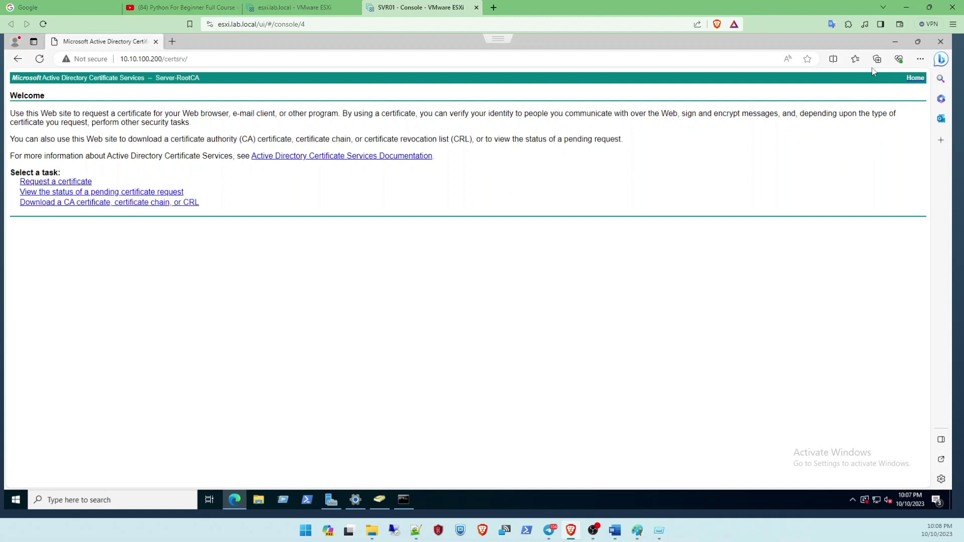
- Check the ipconfig output again, then restore Edge and open a new tab
{"action": "left_click", "coordinate": [895, 42]}
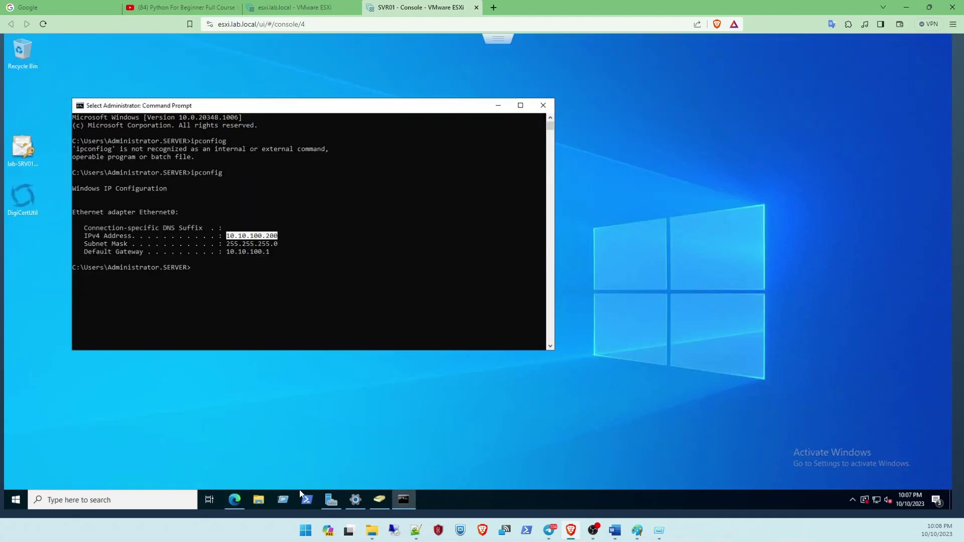
{"action": "left_click", "coordinate": [235, 499]}
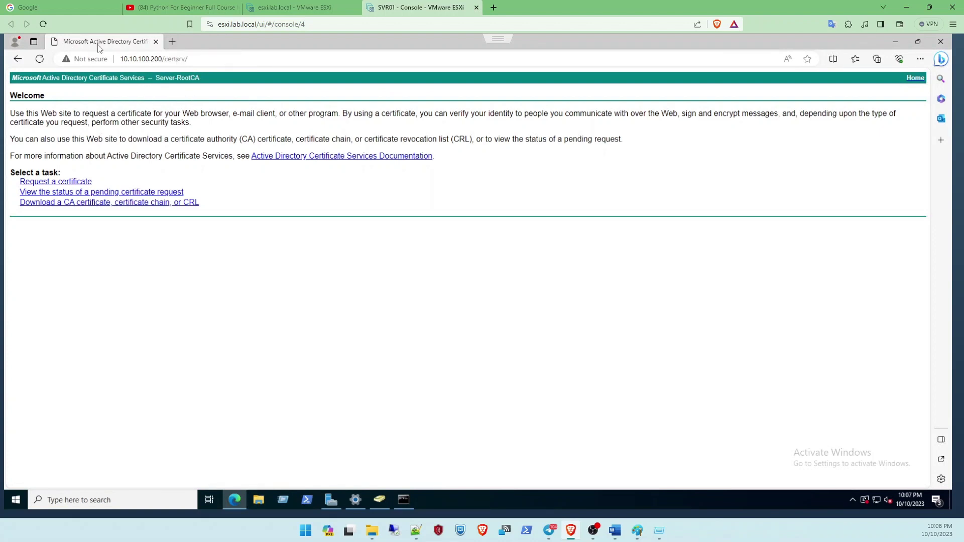
{"action": "left_click", "coordinate": [171, 43]}
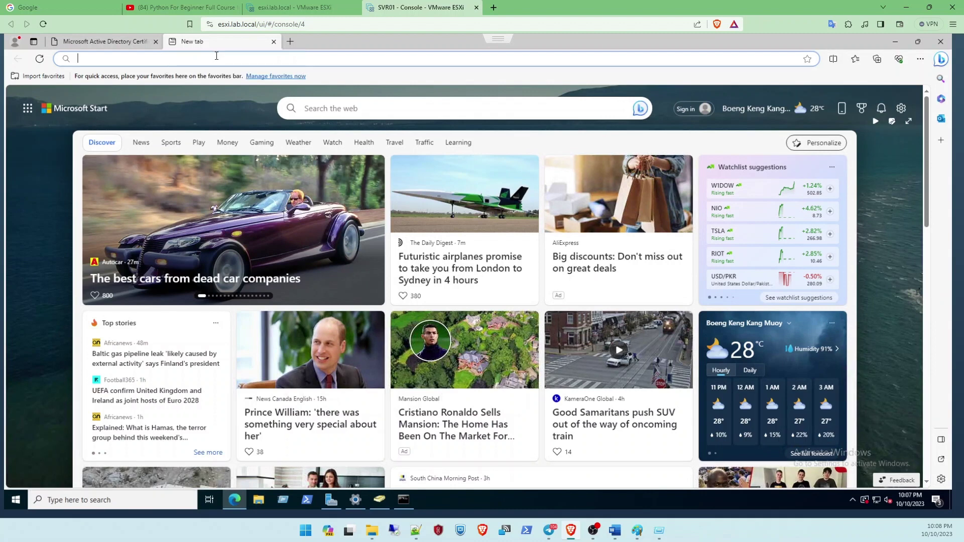
- Try ems.lab.local and inspect the advanced details of its untrusted-certificate error
{"action": "left_click", "coordinate": [216, 56]}
{"action": "type", "text": "e"}
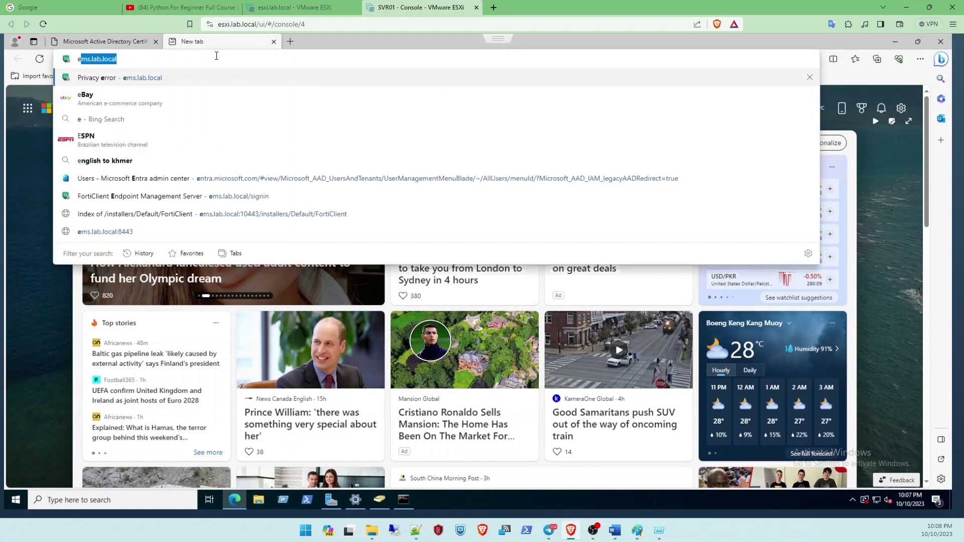
{"action": "key", "text": "BackSpace"}
{"action": "key", "text": "BackSpace"}
{"action": "type", "text": "em"}
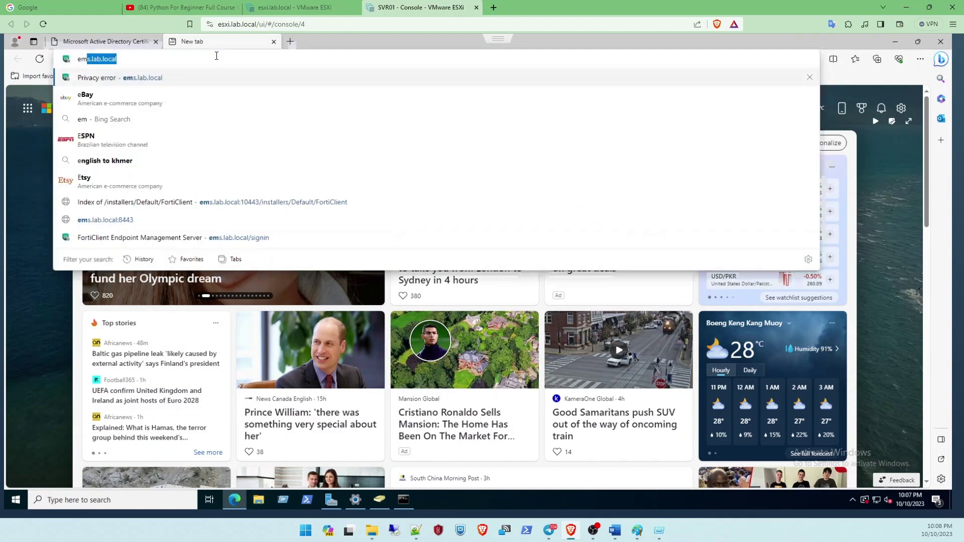
{"action": "key", "text": "Return"}
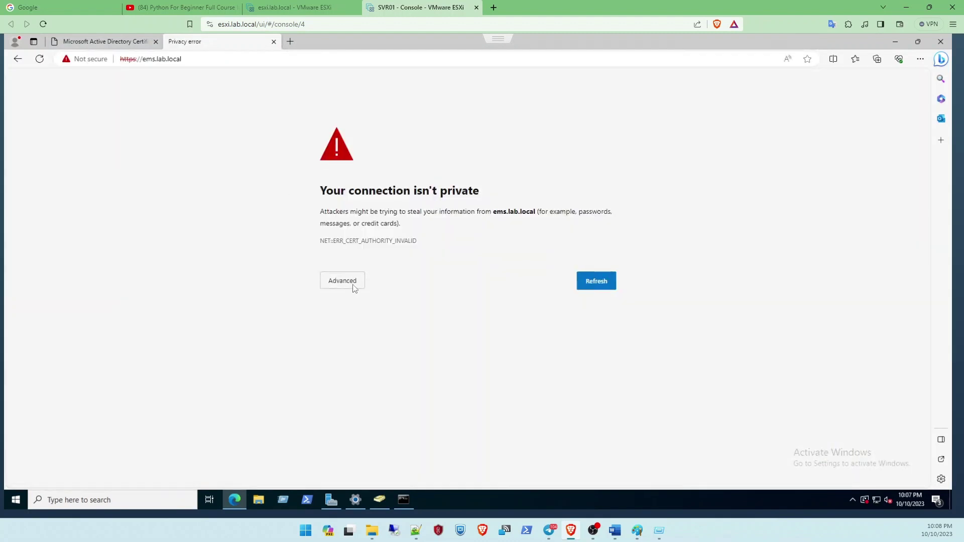
{"action": "left_click", "coordinate": [351, 282]}
{"action": "left_click_drag", "start_coordinate": [365, 381], "coordinate": [408, 383]}
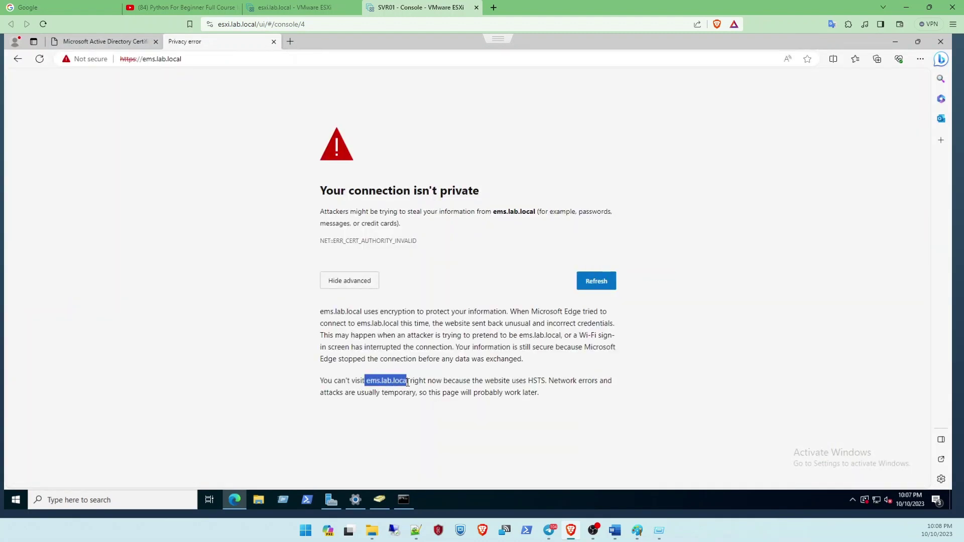
{"action": "left_click", "coordinate": [408, 382]}
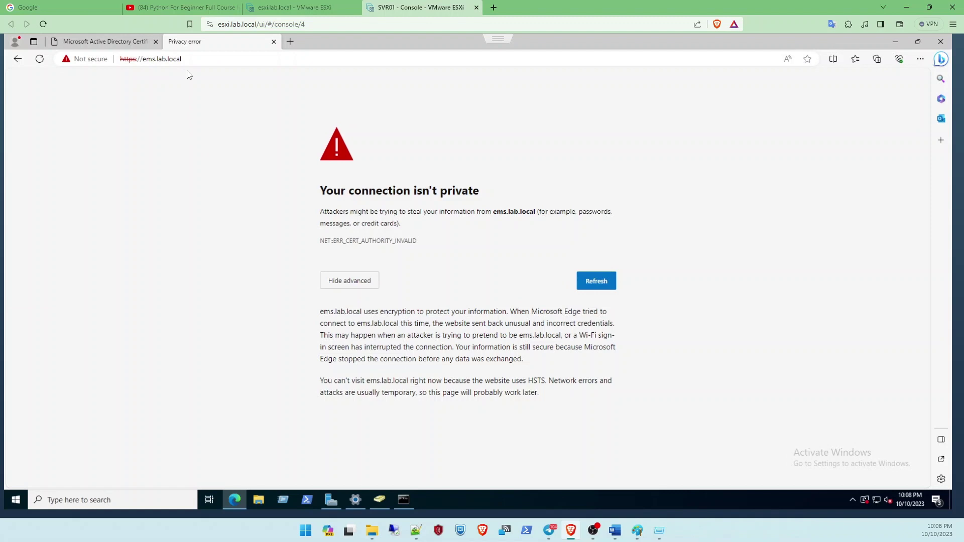
- Check the Not secure site info, then open the EMS server at 10.10.100.201
{"action": "left_click", "coordinate": [227, 59]}
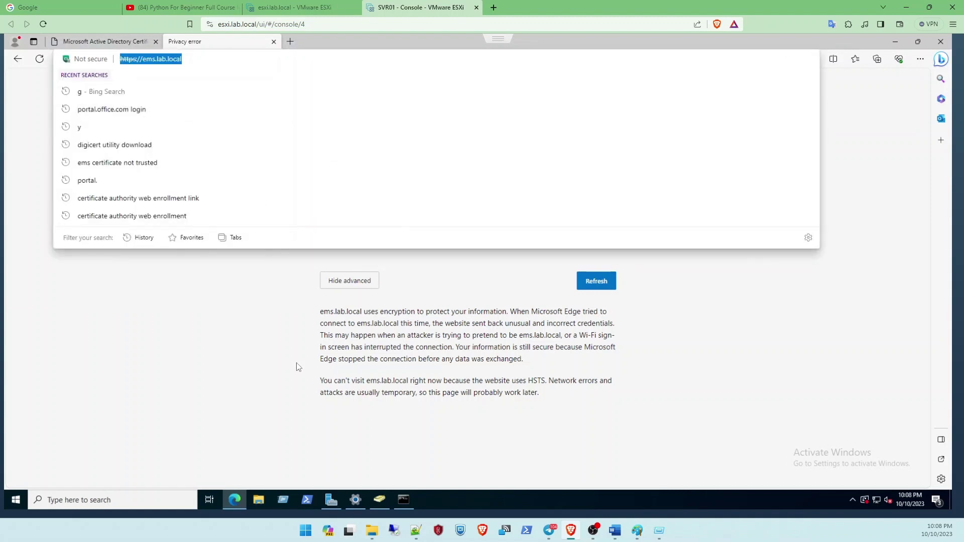
{"action": "left_click", "coordinate": [297, 367]}
{"action": "left_click", "coordinate": [86, 59]}
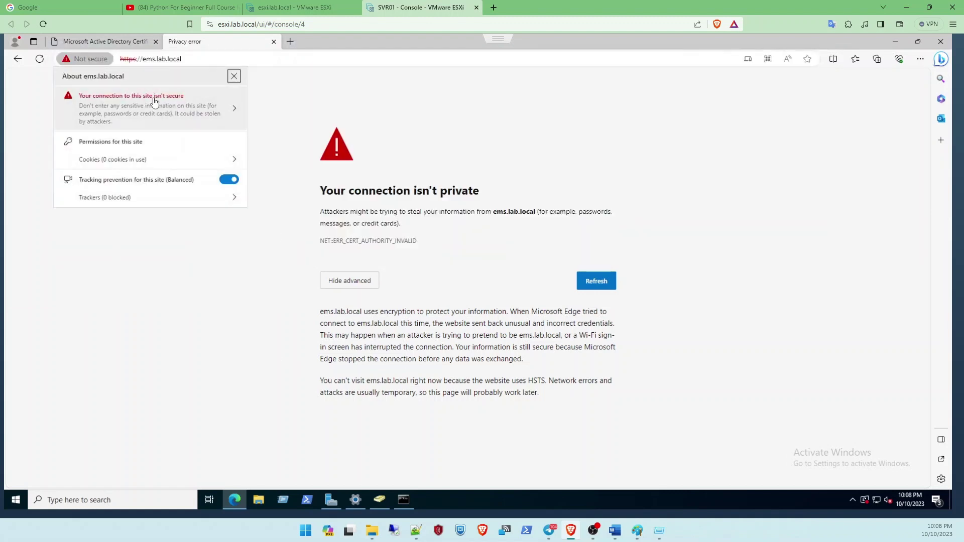
{"action": "left_click", "coordinate": [208, 61]}
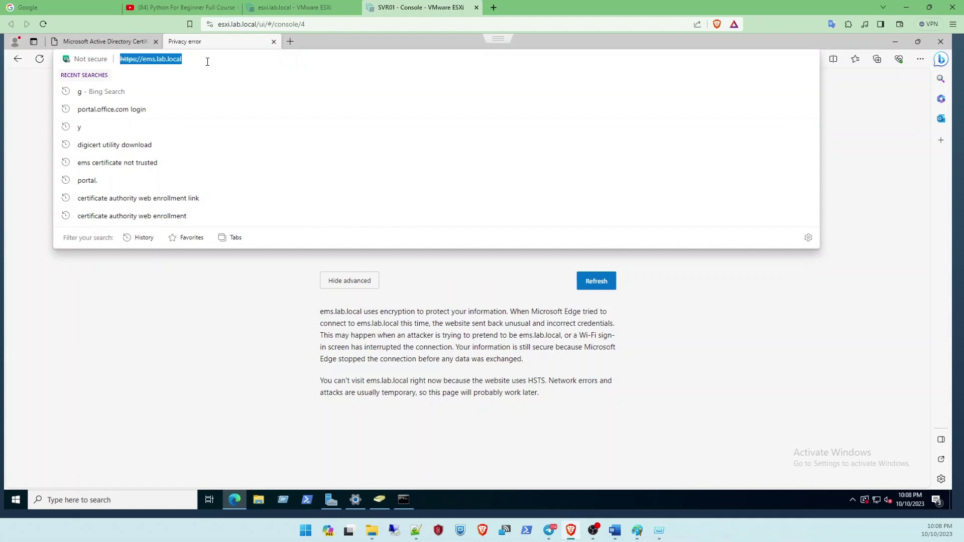
{"action": "type", "text": "10.10.100.20"}
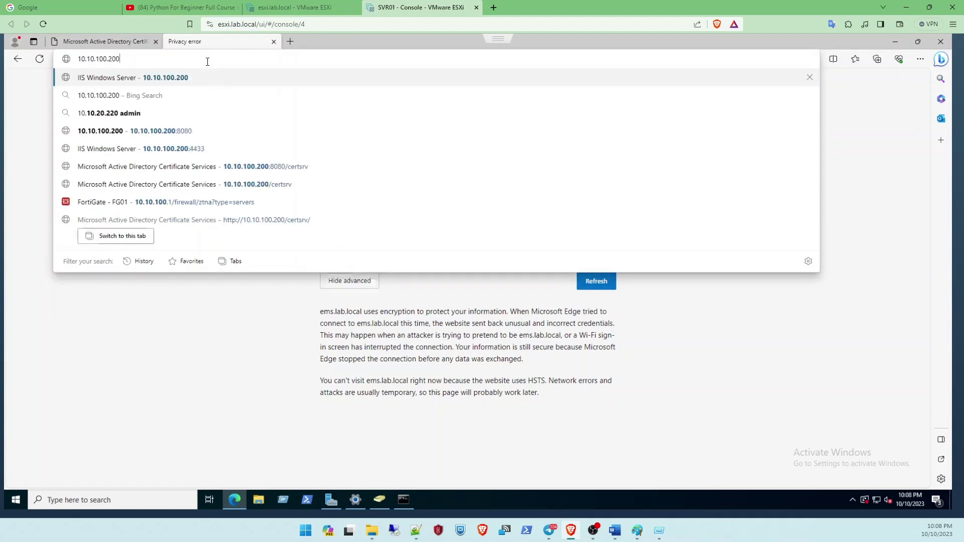
{"action": "type", "text": "1"}
{"action": "key", "text": "Return"}
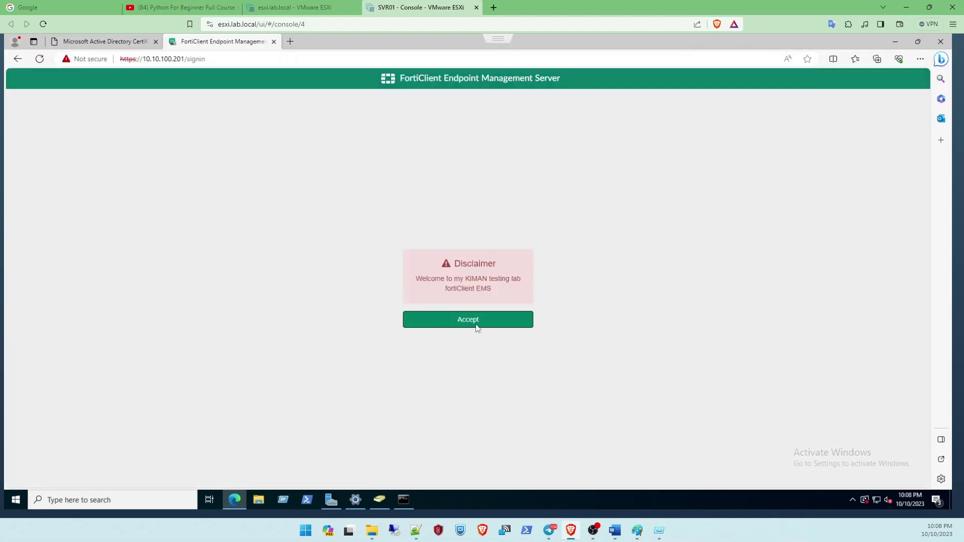
- Accept the disclaimer, sign in as admin, dismiss the SSL warning, and expand System Settings
{"action": "left_click", "coordinate": [485, 322]}
{"action": "left_click", "coordinate": [474, 262]}
{"action": "type", "text": "admin"}
{"action": "key", "text": "Tab"}
{"action": "type", "text": "***"}
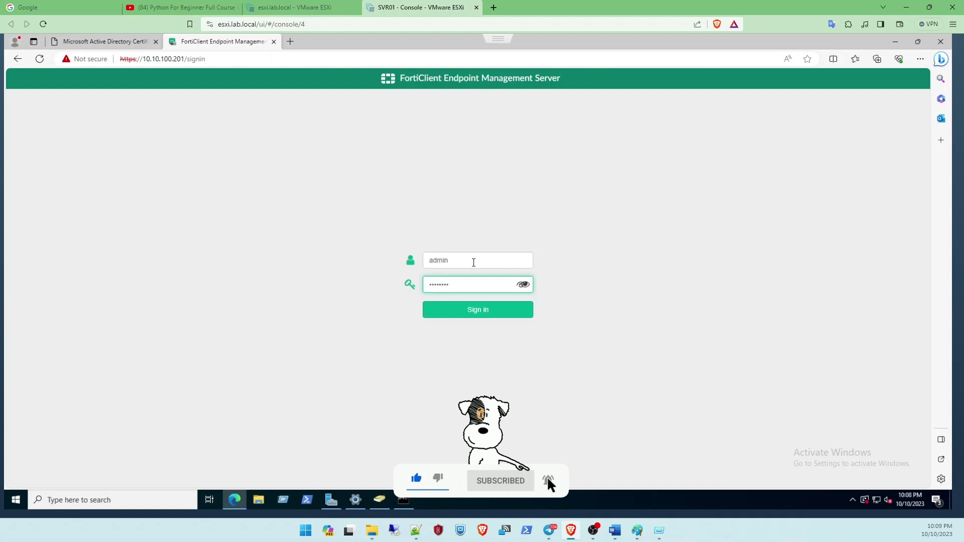
{"action": "left_click", "coordinate": [521, 315]}
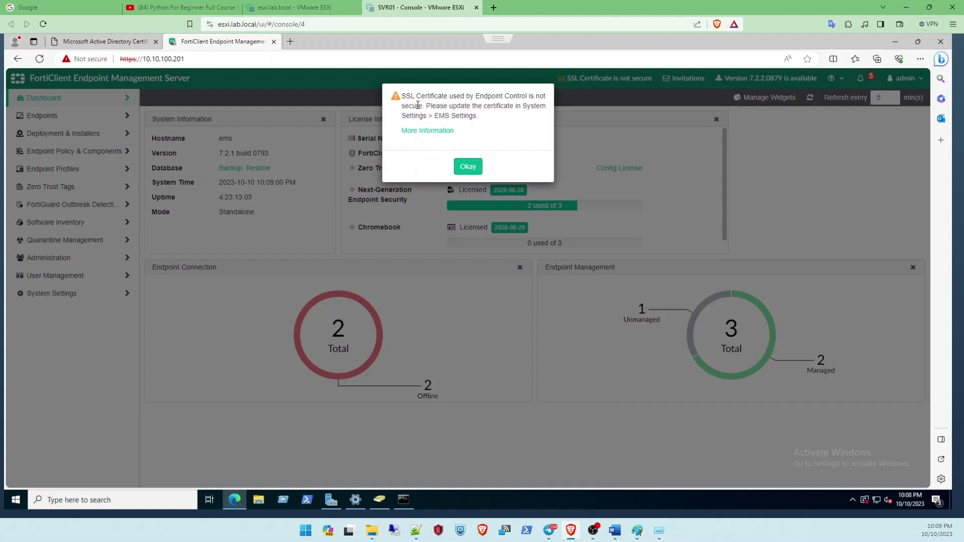
{"action": "left_click", "coordinate": [471, 167]}
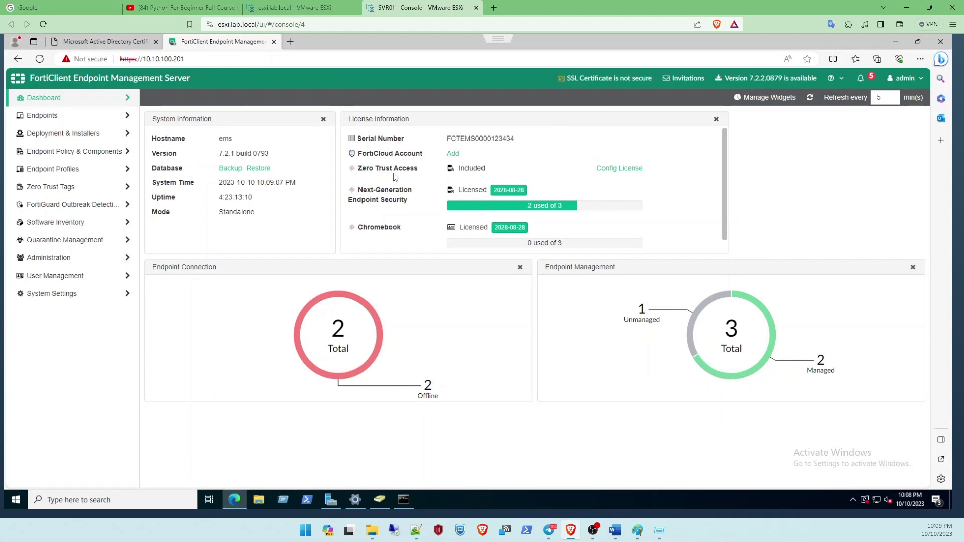
{"action": "left_click", "coordinate": [53, 296]}
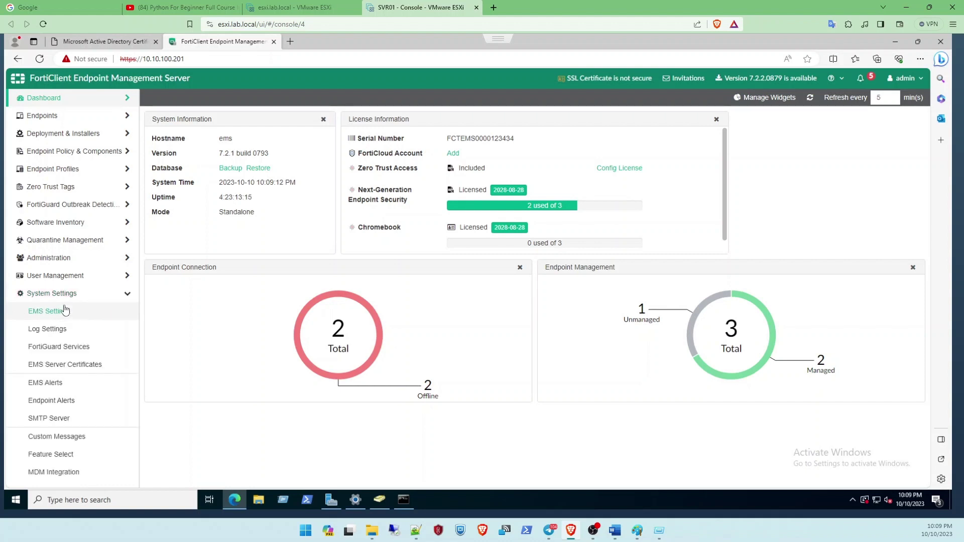
- In EMS Settings, review the Webserver certificate options EMS.pfx and default_server.crt, keeping default_server.crt
{"action": "left_click", "coordinate": [59, 316]}
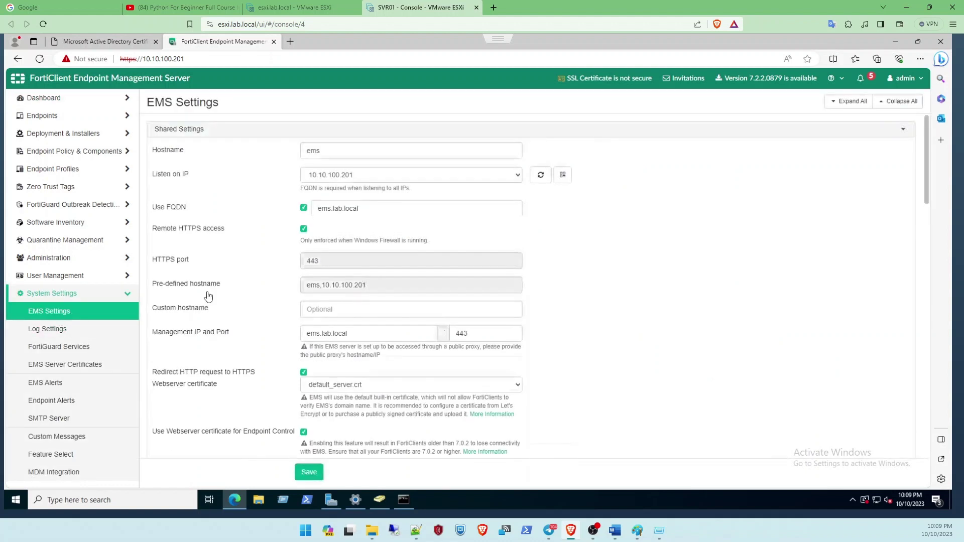
{"action": "left_click", "coordinate": [347, 396]}
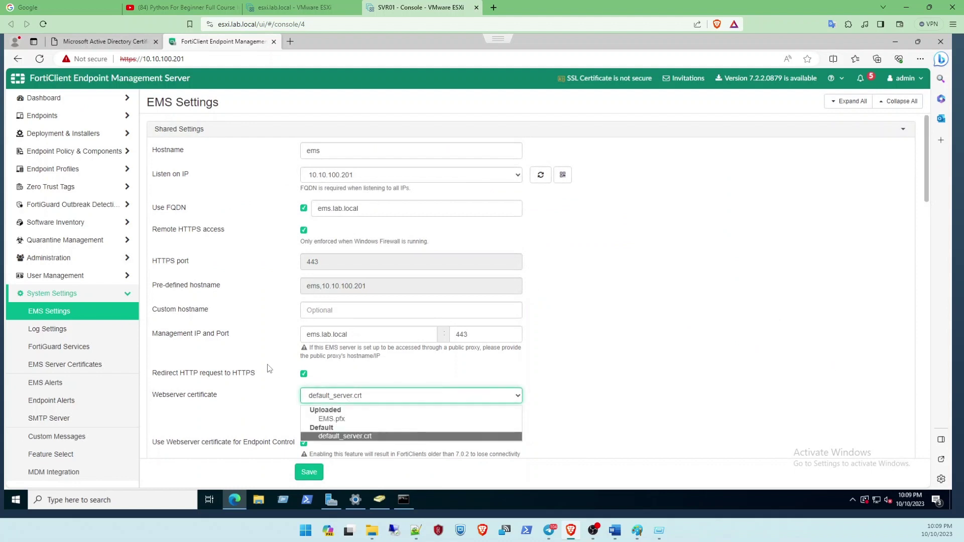
{"action": "scroll", "coordinate": [347, 396], "scroll_direction": "down", "scroll_amount": 2}
{"action": "left_click", "coordinate": [356, 292]}
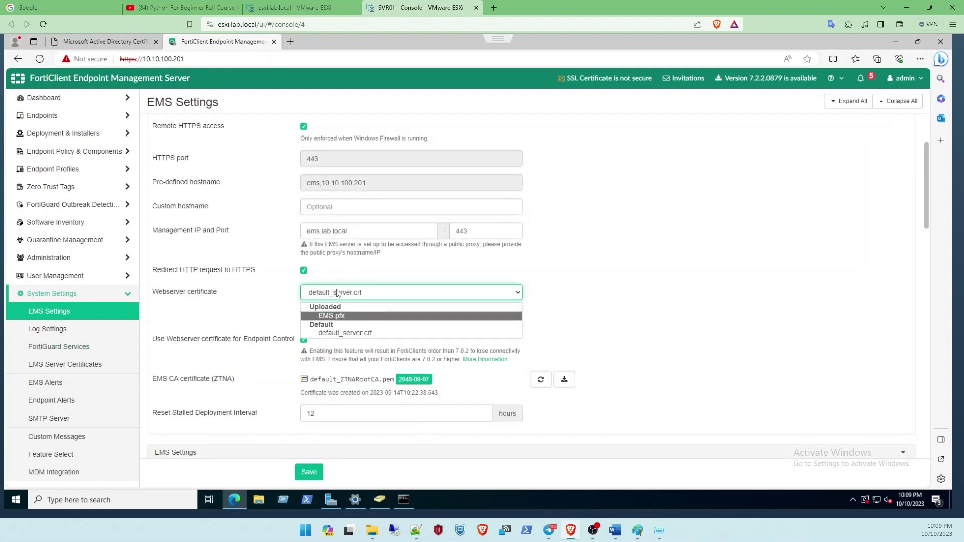
{"action": "left_click", "coordinate": [177, 297]}
{"action": "scroll", "coordinate": [204, 299], "scroll_direction": "up", "scroll_amount": 2}
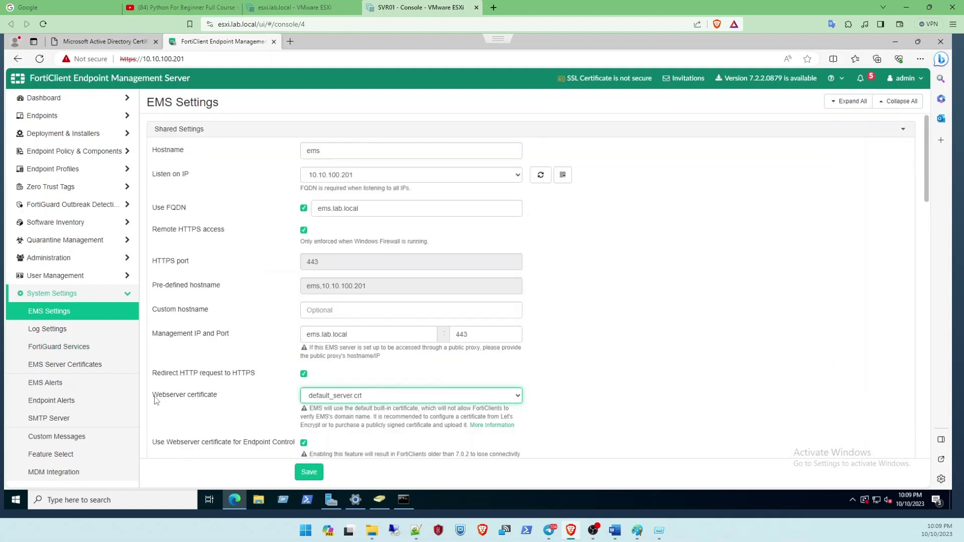
{"action": "triple_click", "coordinate": [191, 395]}
{"action": "left_click", "coordinate": [176, 398]}
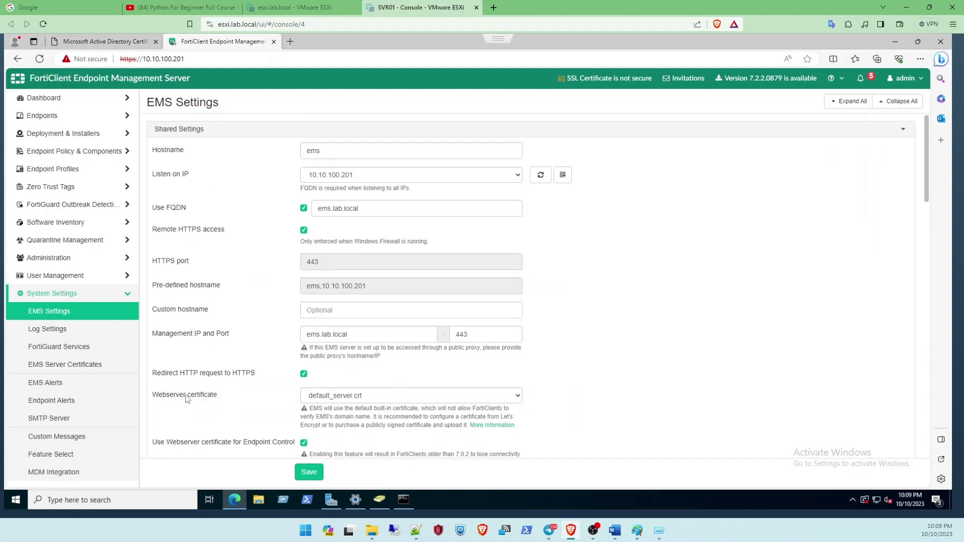
{"action": "left_click_drag", "start_coordinate": [190, 397], "coordinate": [222, 398]}
{"action": "left_click", "coordinate": [240, 374]}
- Tick EMS.pfx under EMS Server Certificates and confirm its deletion, then minimize Edge
{"action": "left_click", "coordinate": [99, 370]}
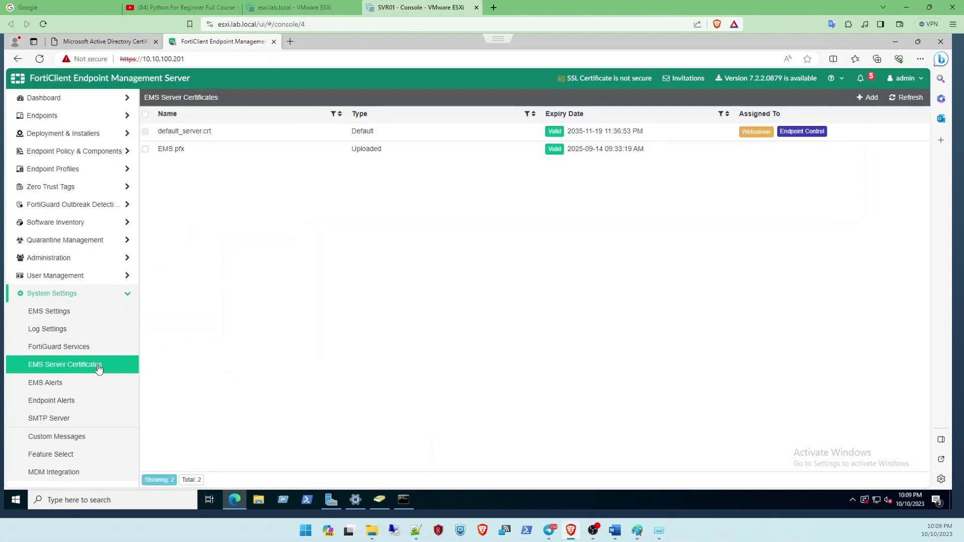
{"action": "left_click", "coordinate": [145, 149]}
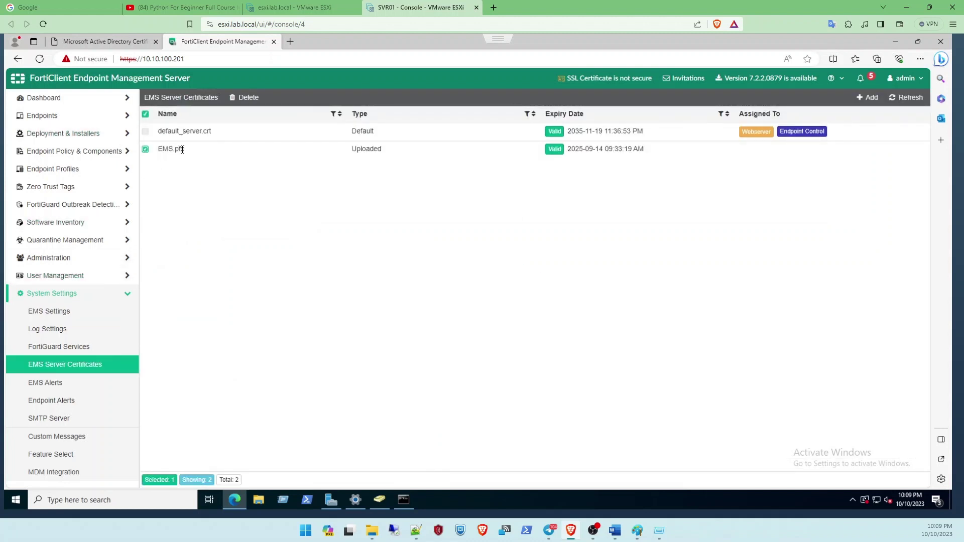
{"action": "left_click", "coordinate": [250, 104]}
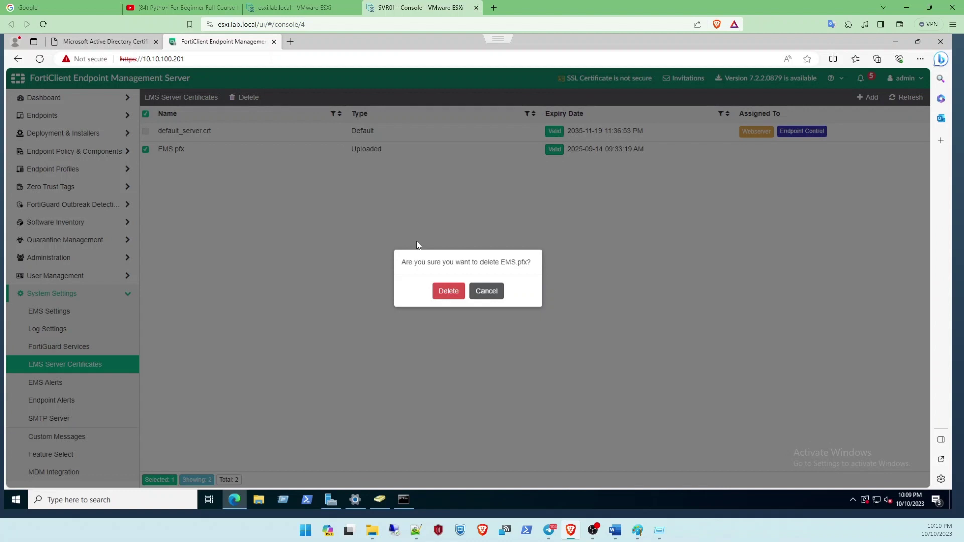
{"action": "left_click", "coordinate": [450, 293]}
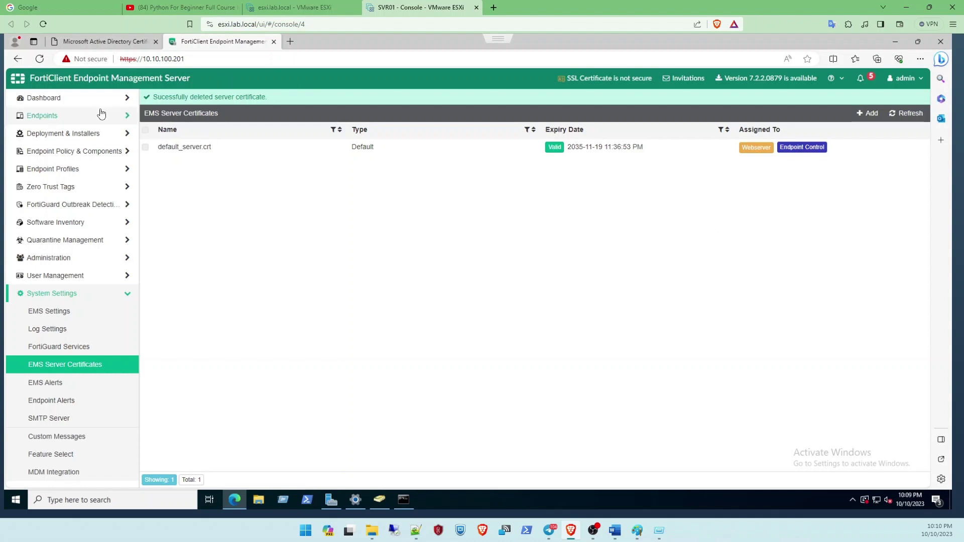
{"action": "left_click", "coordinate": [894, 42]}
- Refresh the desktop, start DigiCertUtil up to its license agreement, and restore Edge
{"action": "left_click", "coordinate": [497, 106]}
{"action": "right_click", "coordinate": [402, 154]}
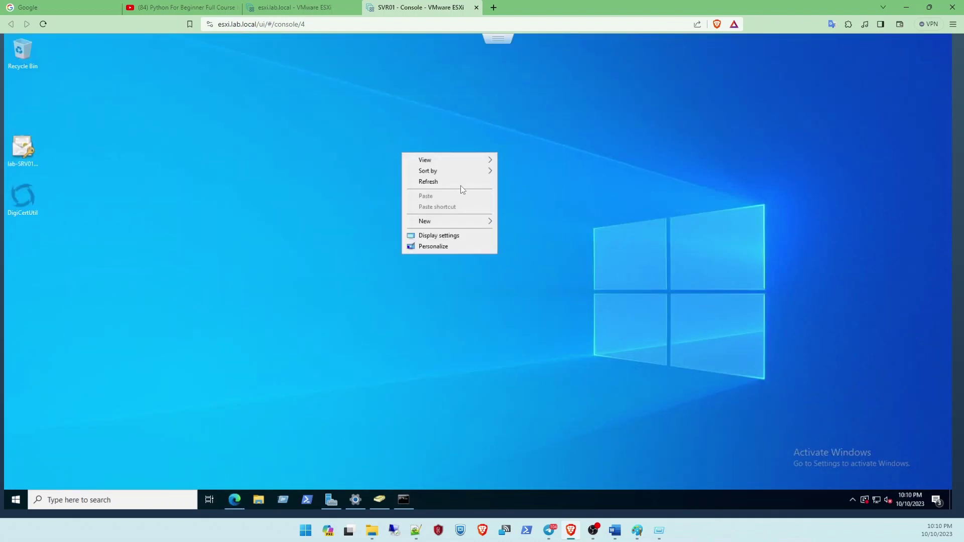
{"action": "left_click", "coordinate": [466, 187]}
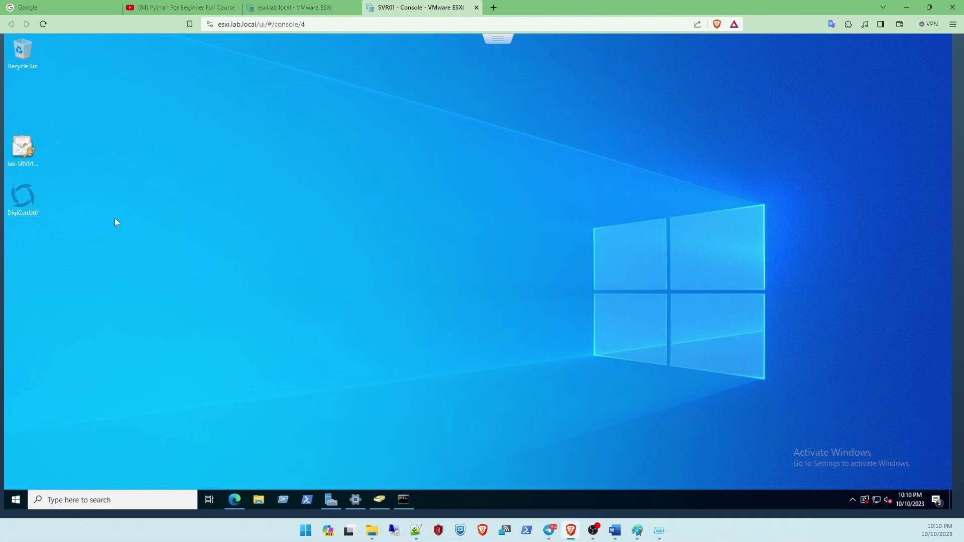
{"action": "double_click", "coordinate": [27, 203]}
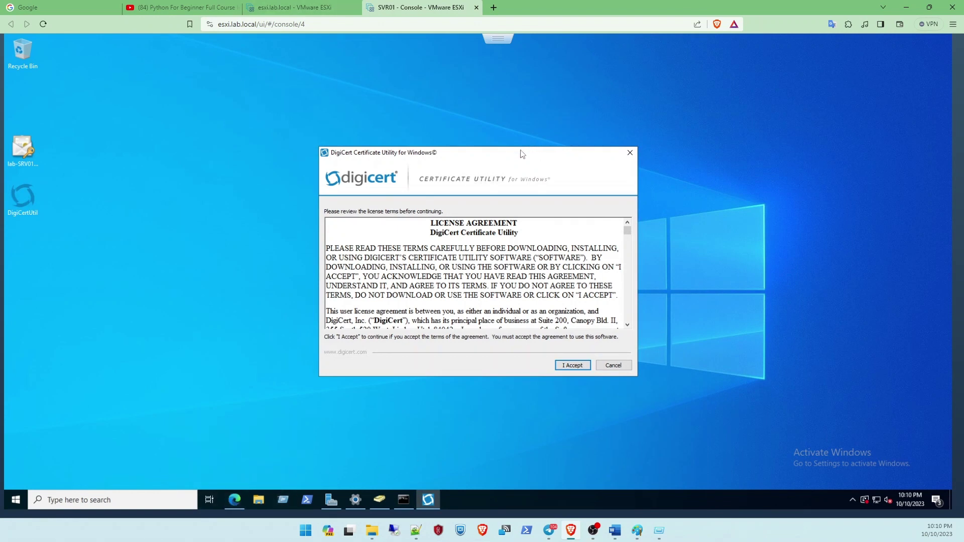
{"action": "left_click", "coordinate": [235, 502]}
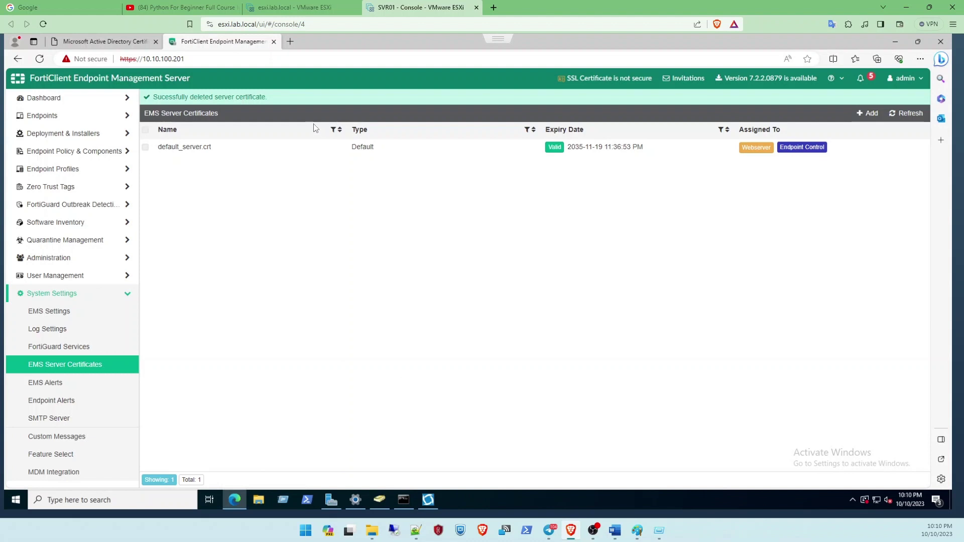
- Google 'digicert utility download', open DigiCert's Certificate Utility for Windows page, then minimize Edge
{"action": "left_click", "coordinate": [291, 44]}
{"action": "type", "text": "google.com"}
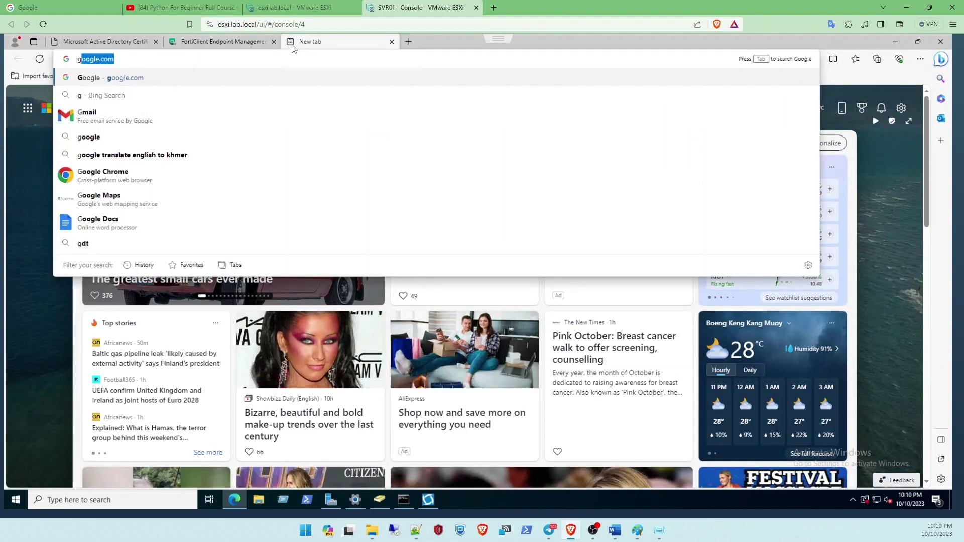
{"action": "key", "text": "Return"}
{"action": "type", "text": "di"}
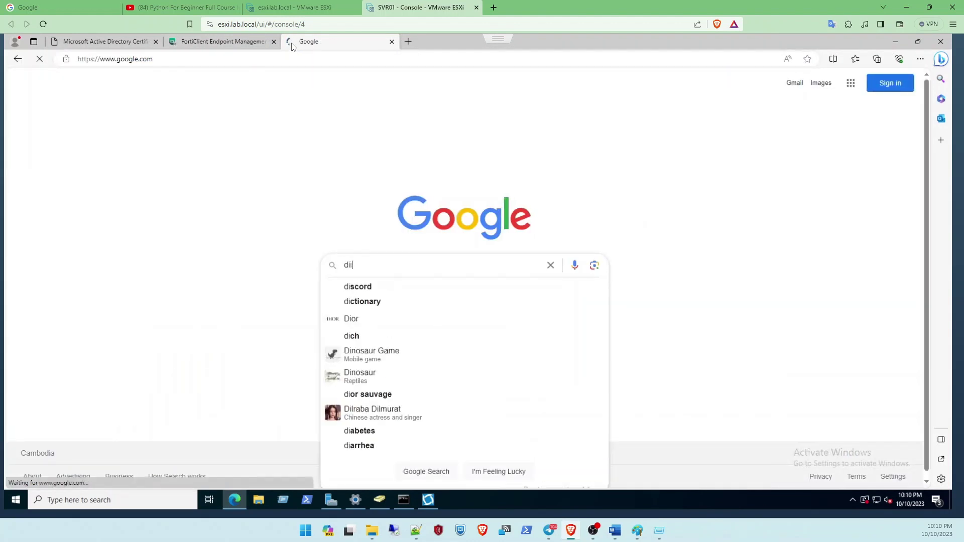
{"action": "type", "text": "gicert "}
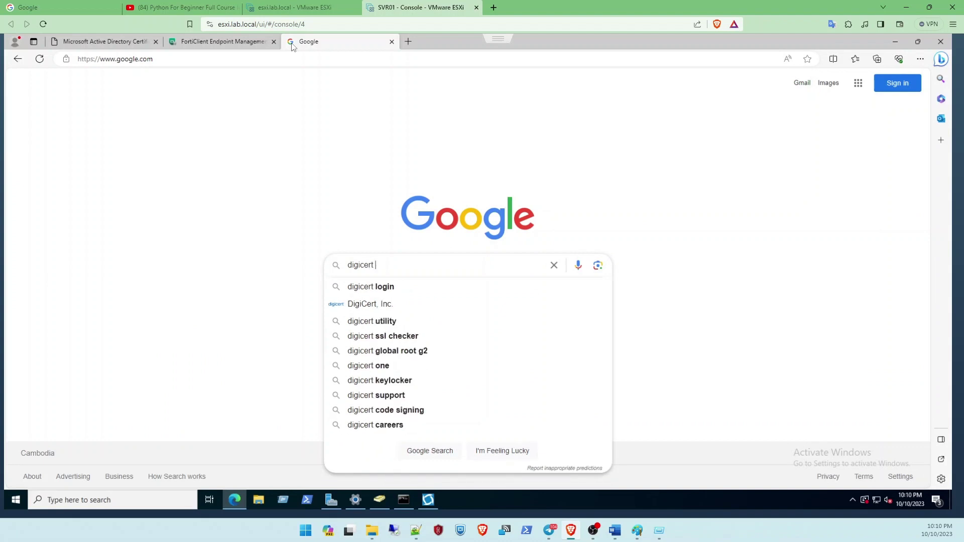
{"action": "type", "text": "utility "}
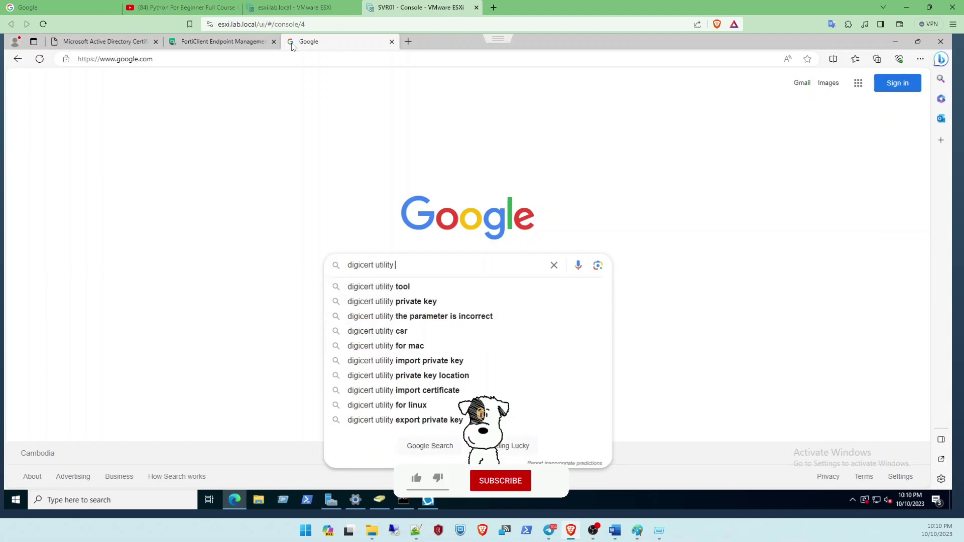
{"action": "type", "text": "download"}
{"action": "key", "text": "Return"}
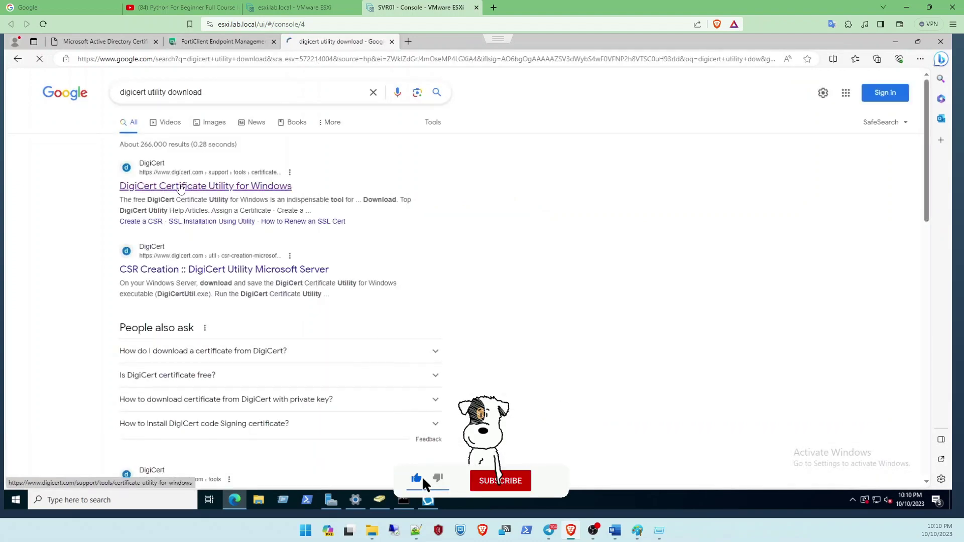
{"action": "left_click", "coordinate": [225, 193]}
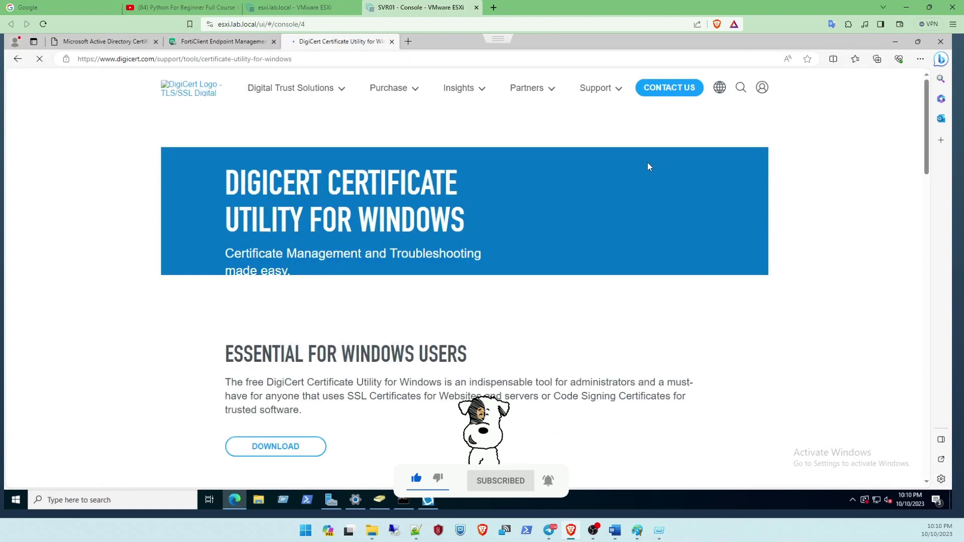
{"action": "scroll", "coordinate": [523, 248], "scroll_direction": "down", "scroll_amount": 2}
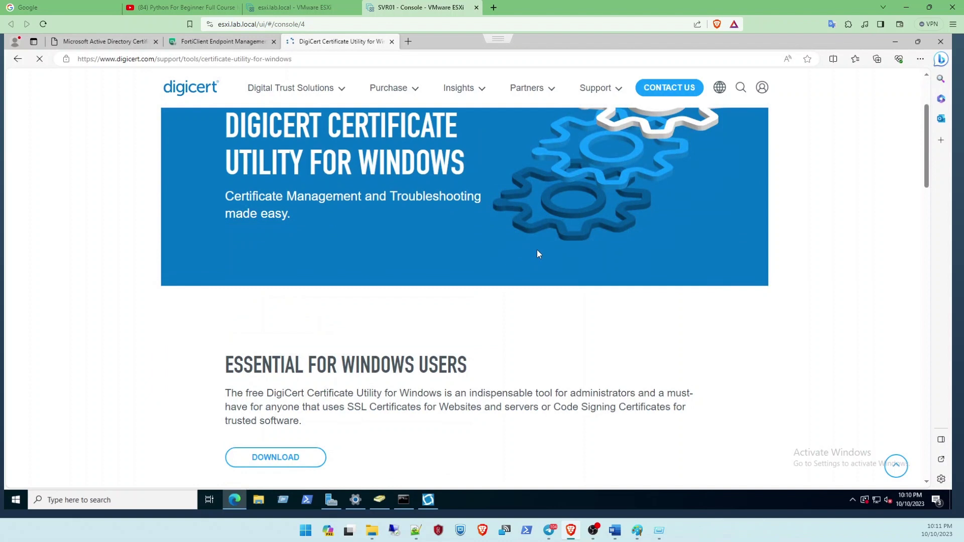
{"action": "left_click", "coordinate": [896, 41]}
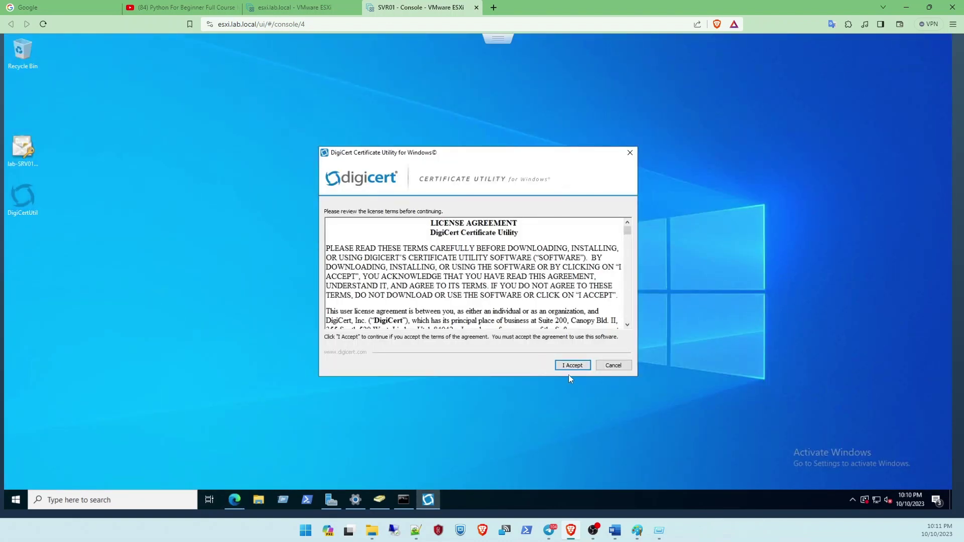
- Accept the DigiCert license, then go from Code Signing back to the SSL Certificates list
{"action": "left_click", "coordinate": [573, 365]}
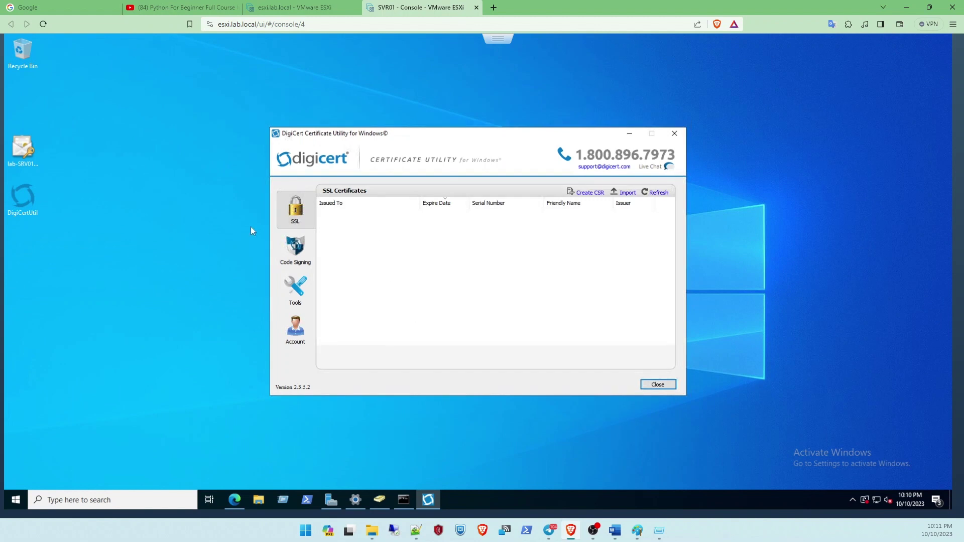
{"action": "left_click", "coordinate": [296, 251]}
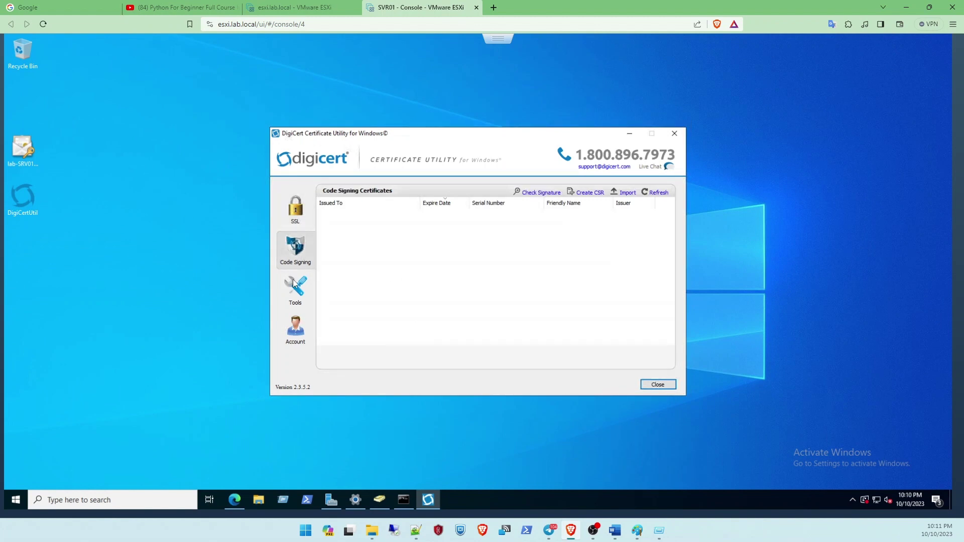
{"action": "left_click", "coordinate": [300, 222]}
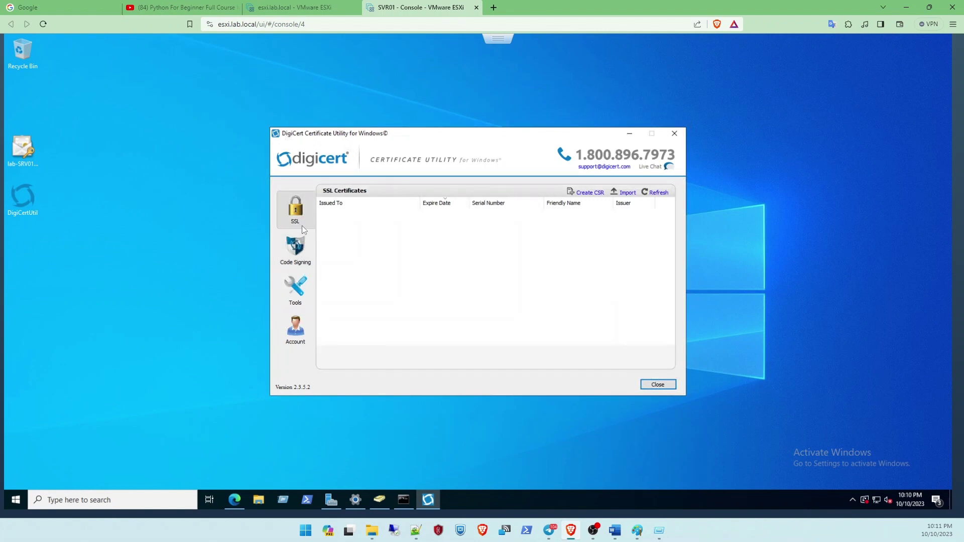
- Open the Create CSR form with Common Name ems.lab.local, then show Server Manager's Local Server properties
{"action": "left_click", "coordinate": [590, 194]}
{"action": "left_click_drag", "start_coordinate": [517, 151], "coordinate": [492, 180]}
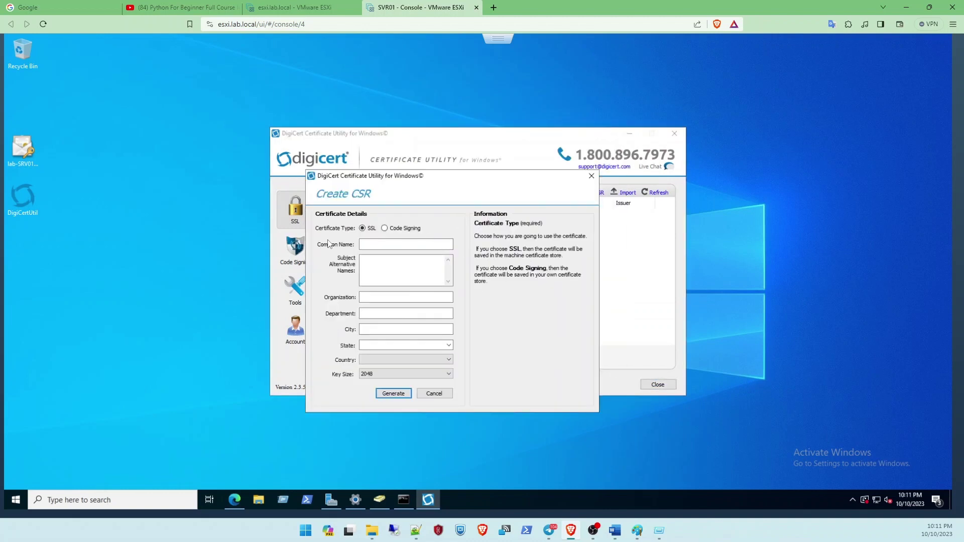
{"action": "left_click_drag", "start_coordinate": [389, 184], "coordinate": [331, 220]}
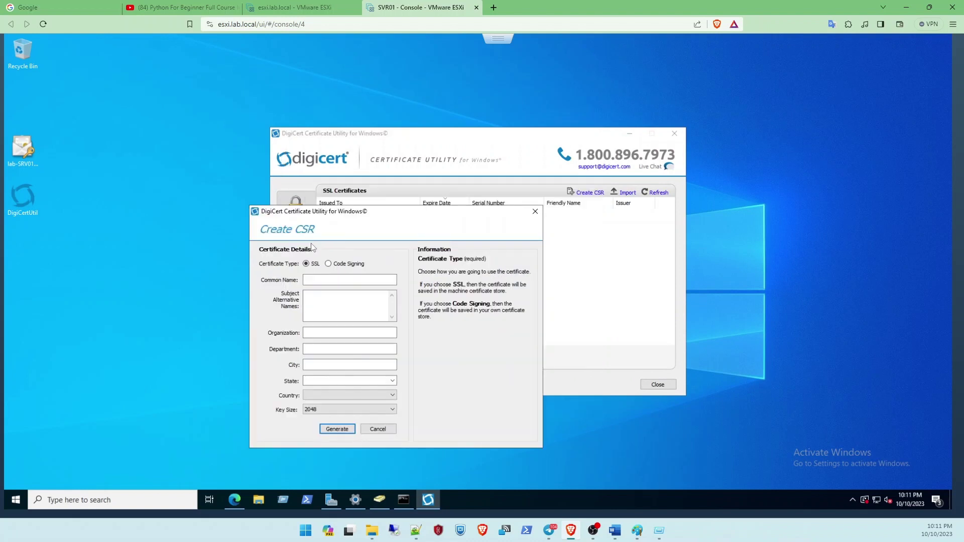
{"action": "left_click", "coordinate": [331, 280]}
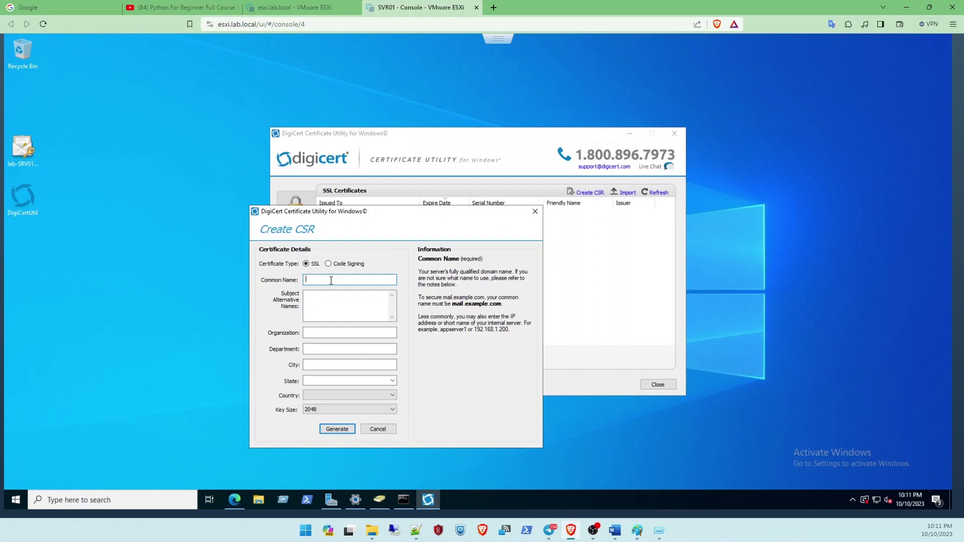
{"action": "type", "text": "ems.lab.local"}
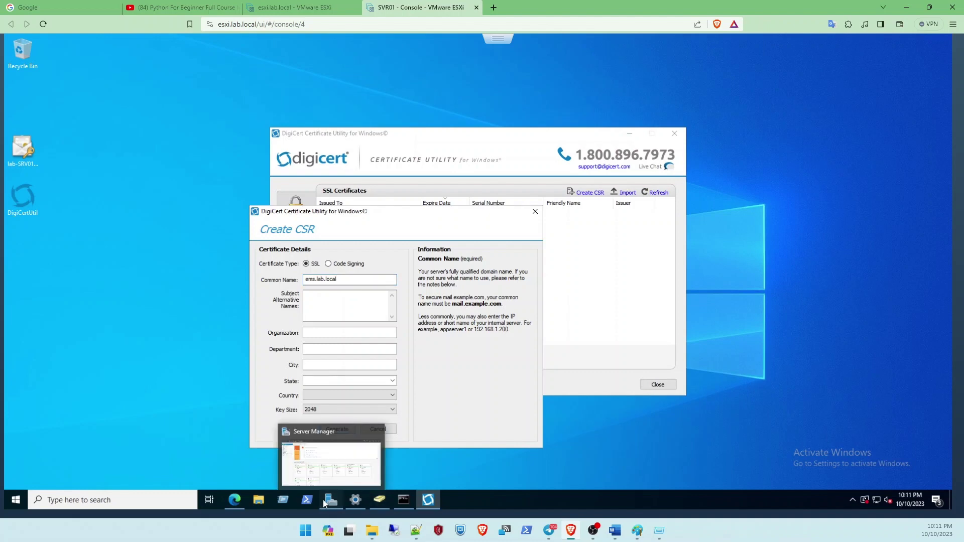
{"action": "left_click", "coordinate": [331, 500]}
{"action": "left_click", "coordinate": [41, 105]}
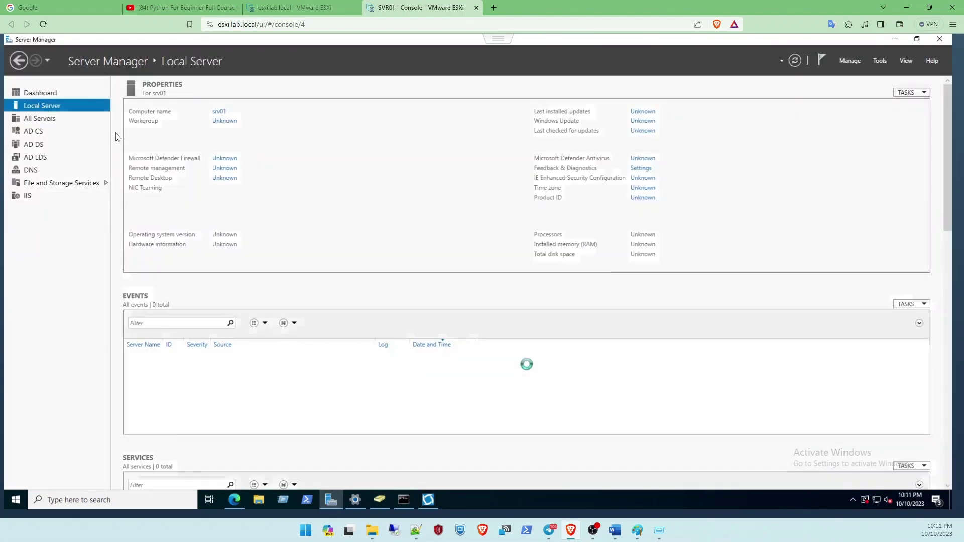
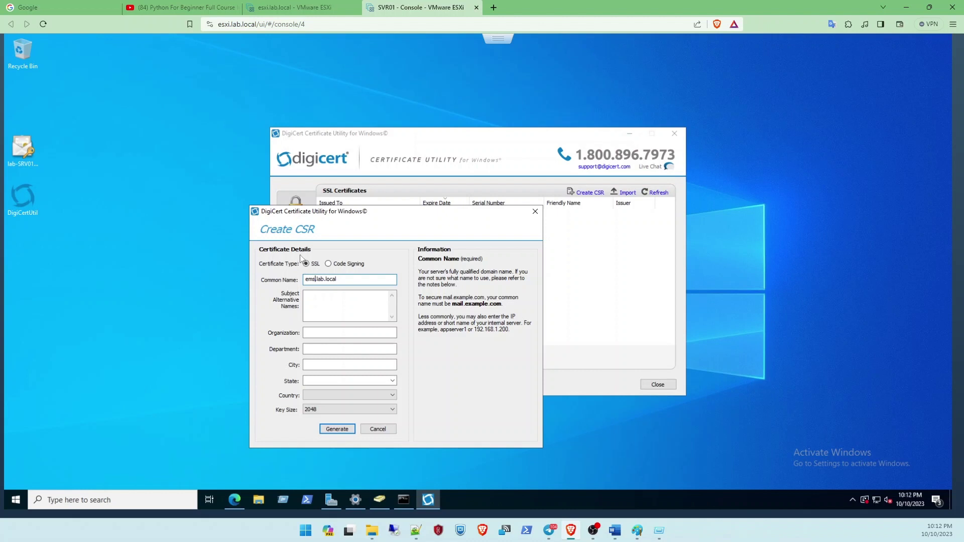
- Select the common name text in the DigiCert certificate request form
{"action": "left_click", "coordinate": [315, 280]}
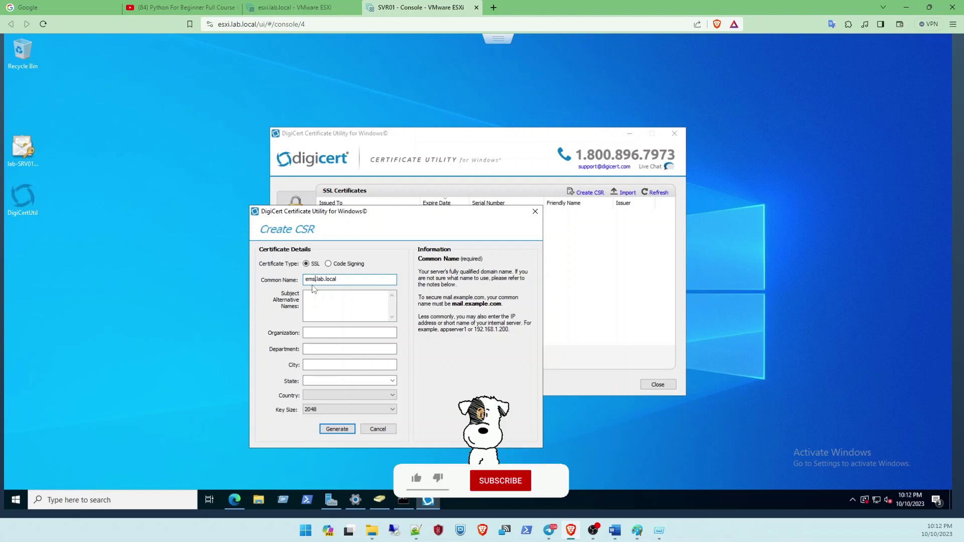
{"action": "double_click", "coordinate": [324, 279]}
{"action": "left_click", "coordinate": [333, 280]}
{"action": "double_click", "coordinate": [332, 280]}
{"action": "left_click", "coordinate": [346, 306]}
{"action": "double_click", "coordinate": [322, 282]}
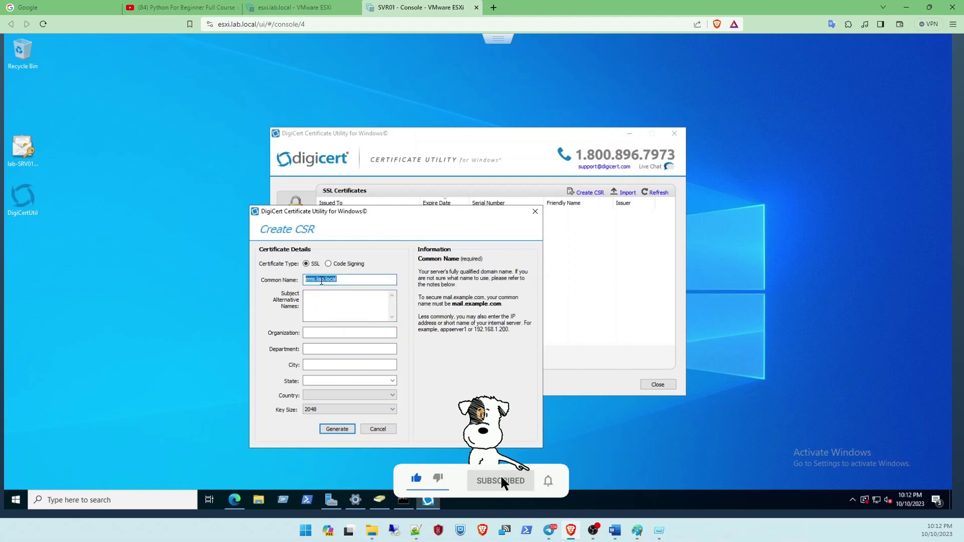
{"action": "double_click", "coordinate": [322, 280]}
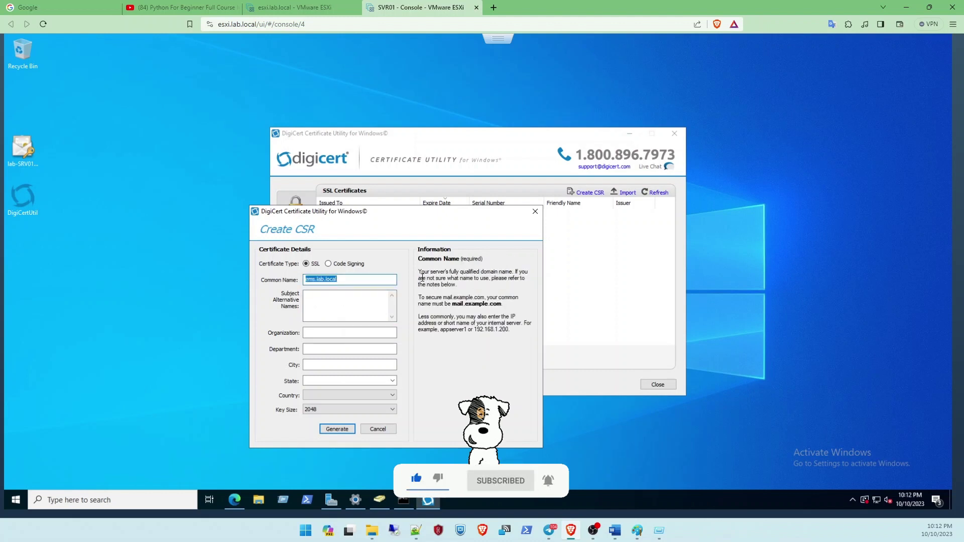
{"action": "left_click_drag", "start_coordinate": [418, 273], "coordinate": [507, 332]}
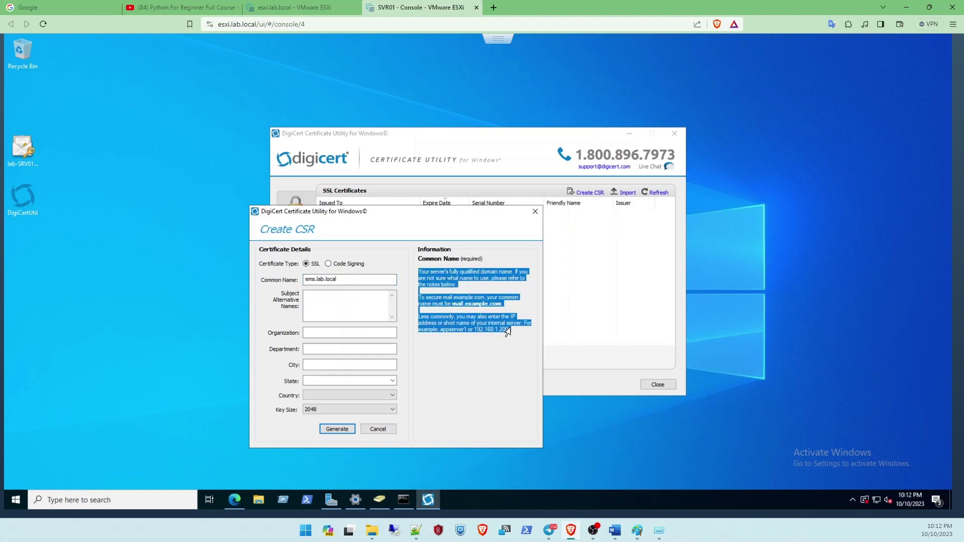
{"action": "left_click", "coordinate": [452, 318]}
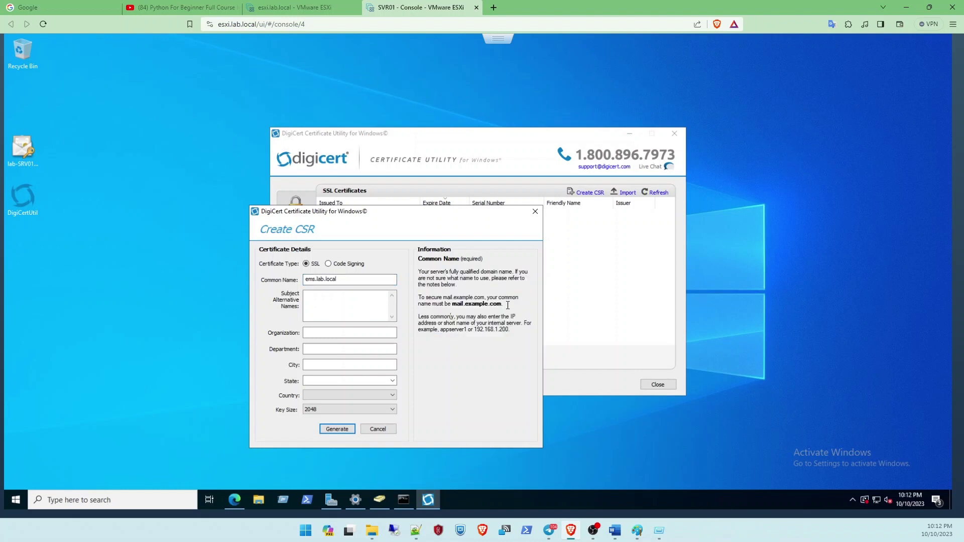
- Paste ems.lab.local as the subject alternative name
{"action": "left_click", "coordinate": [352, 280]}
{"action": "double_click", "coordinate": [352, 281]}
{"action": "key", "text": "ctrl+c"}
{"action": "left_click", "coordinate": [305, 299]}
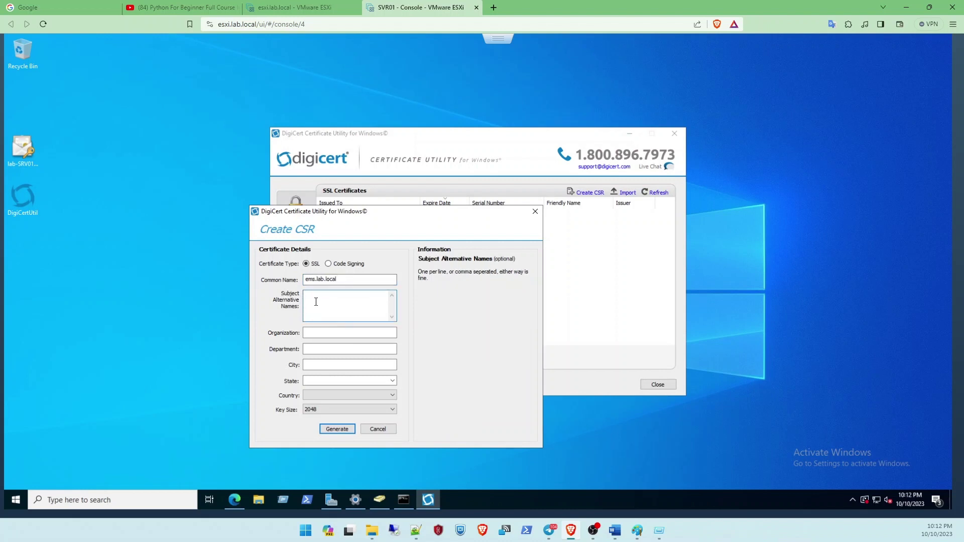
{"action": "key", "text": "ctrl+v"}
- Enter ABC for the organization, department, city and state
{"action": "left_click", "coordinate": [364, 333]}
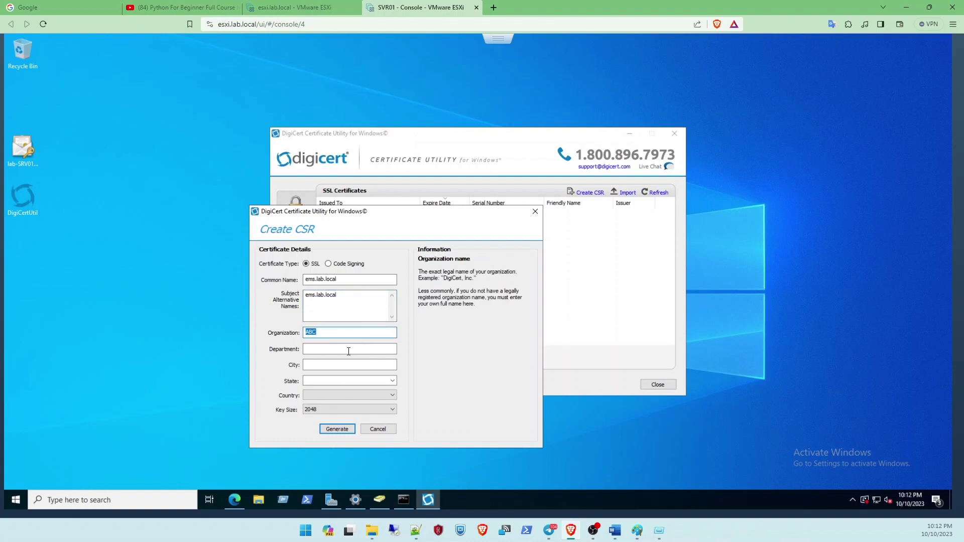
{"action": "left_click", "coordinate": [349, 350]}
{"action": "type", "text": "ABC"}
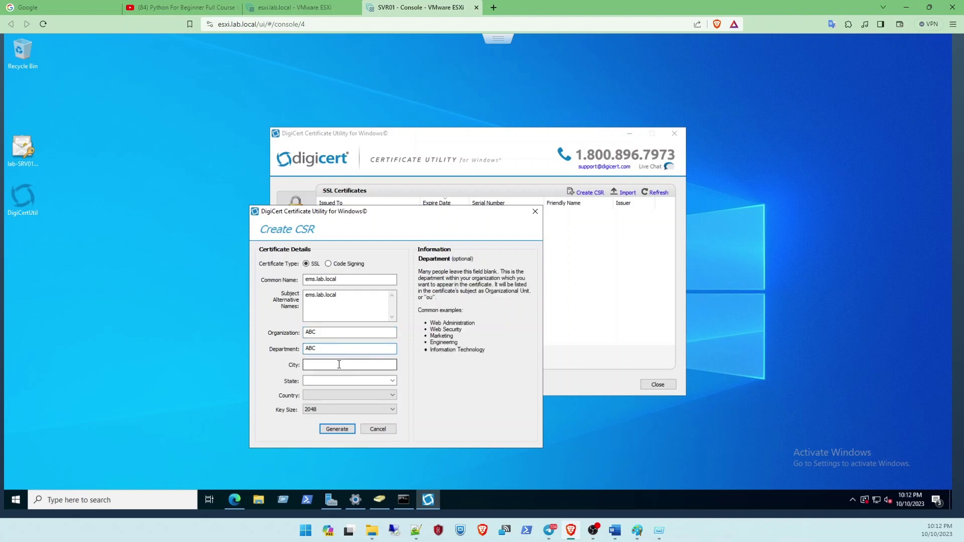
{"action": "left_click", "coordinate": [339, 365]}
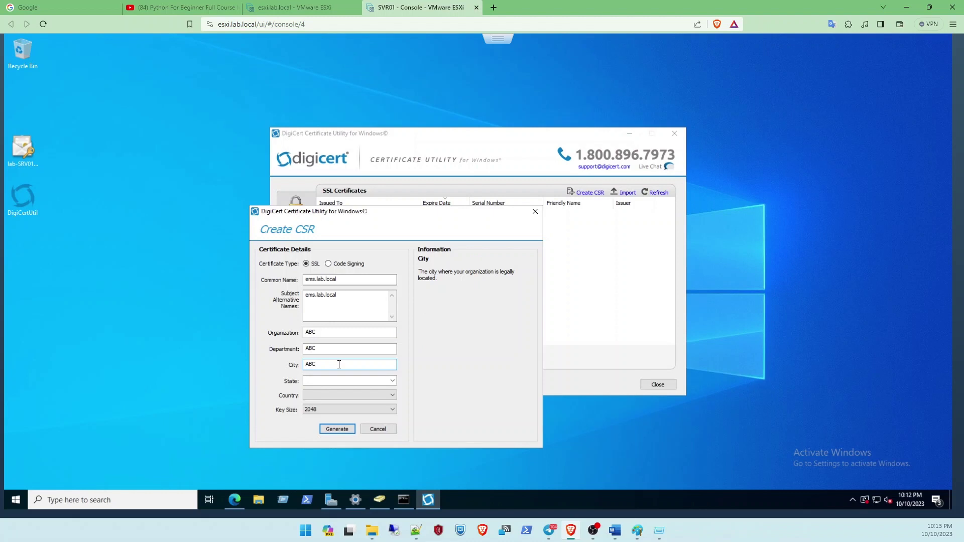
{"action": "left_click", "coordinate": [330, 381]}
{"action": "left_click", "coordinate": [392, 381]}
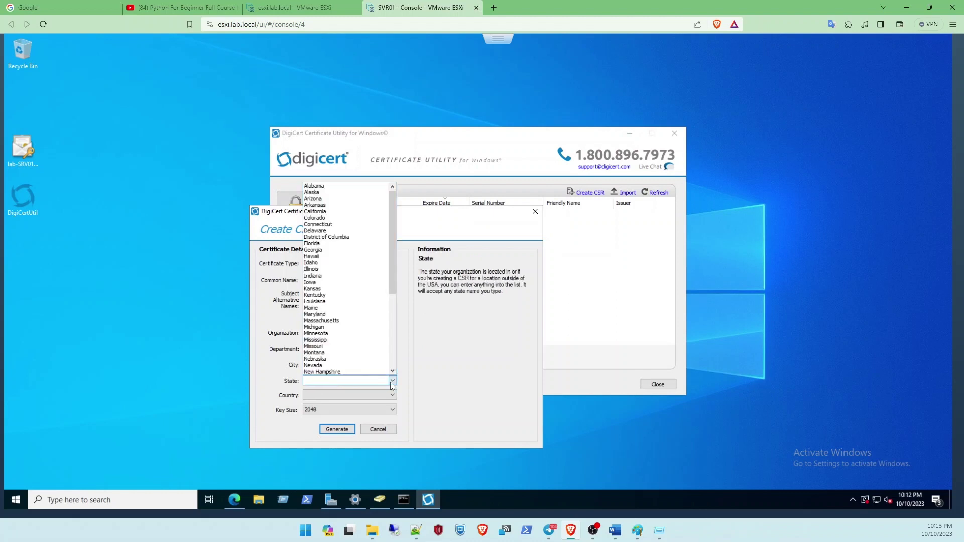
{"action": "left_click", "coordinate": [366, 381]}
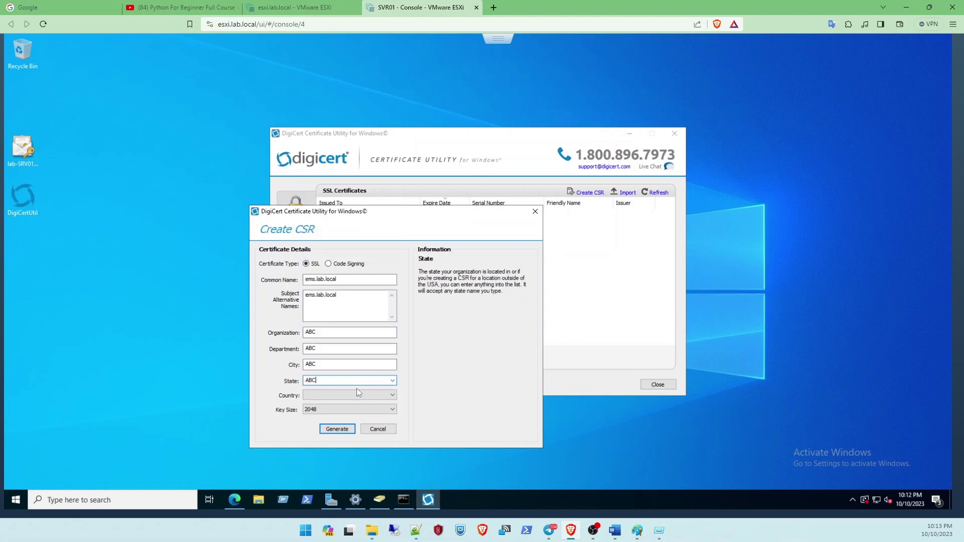
- Set the country to Cambodia and keep the 2048-bit key size
{"action": "left_click", "coordinate": [343, 395]}
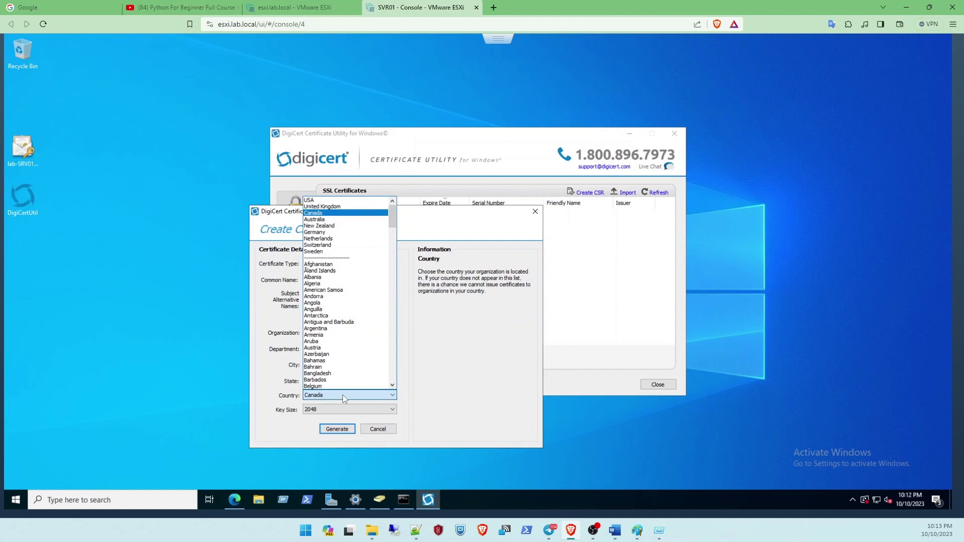
{"action": "key", "text": "c"}
{"action": "key", "text": "Return"}
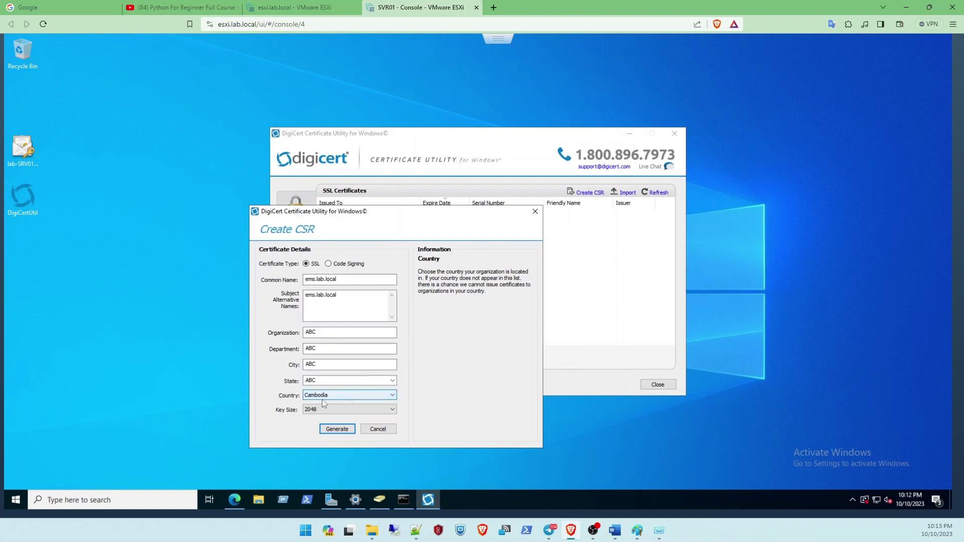
{"action": "left_click", "coordinate": [317, 410]}
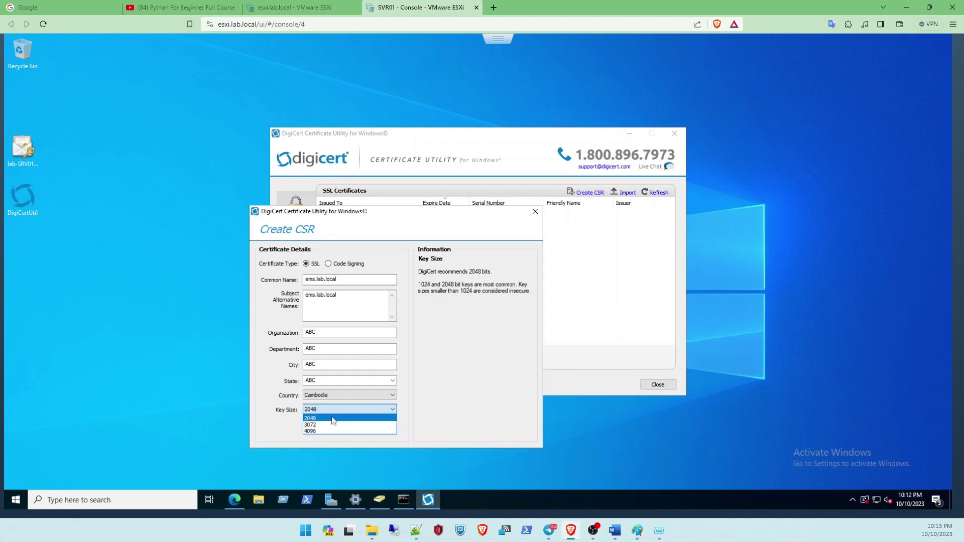
{"action": "left_click", "coordinate": [330, 419]}
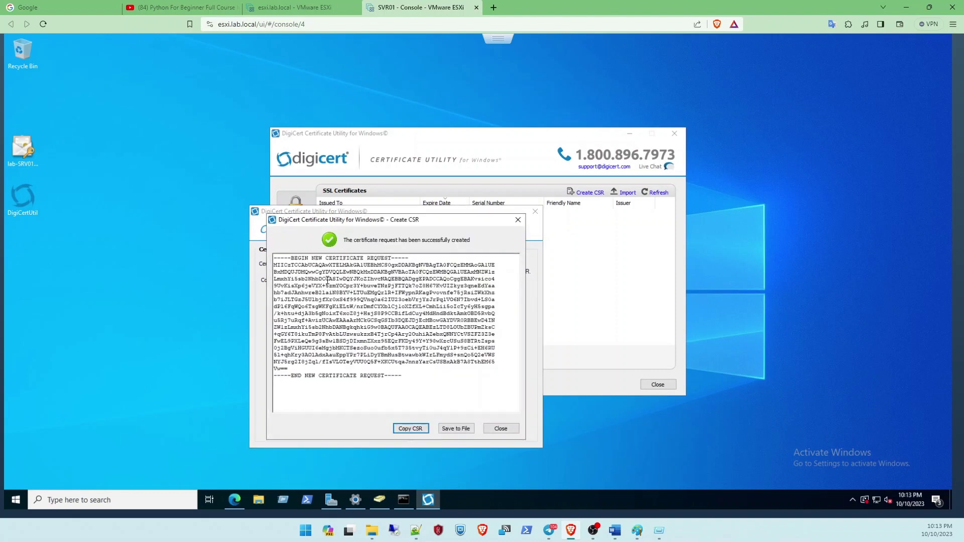
- Copy the generated ems.lab.local CSR to the clipboard and bring up the Edge browser
{"action": "left_click_drag", "start_coordinate": [350, 219], "coordinate": [506, 111]}
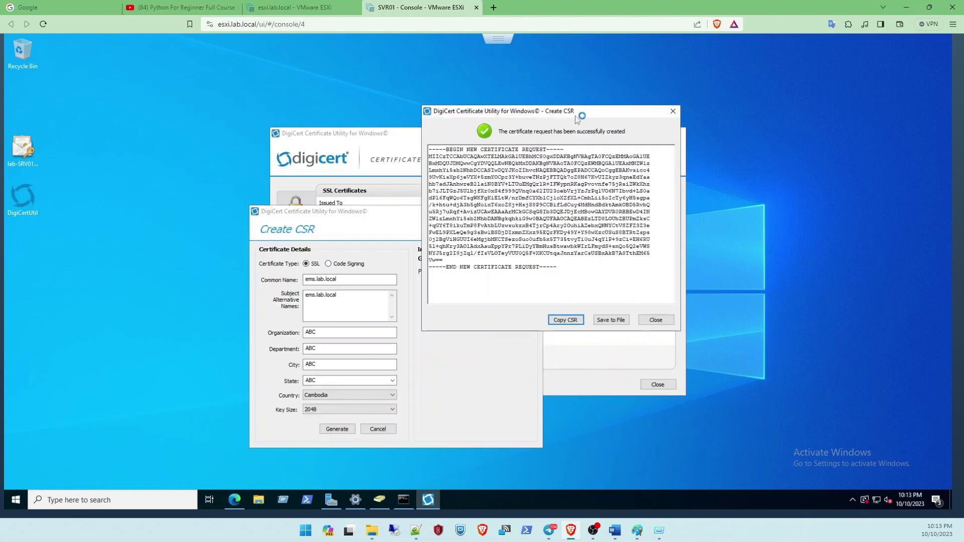
{"action": "left_click", "coordinate": [561, 319]}
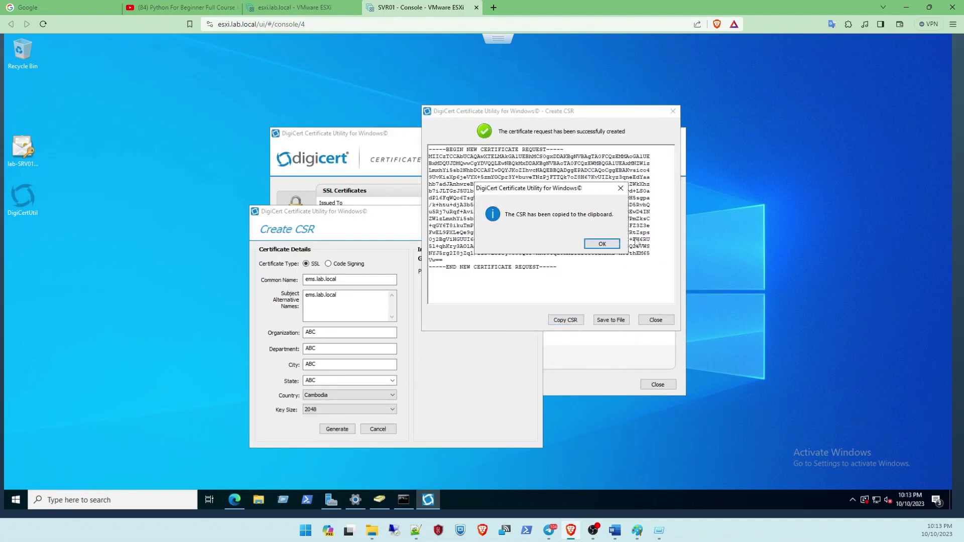
{"action": "left_click", "coordinate": [604, 247]}
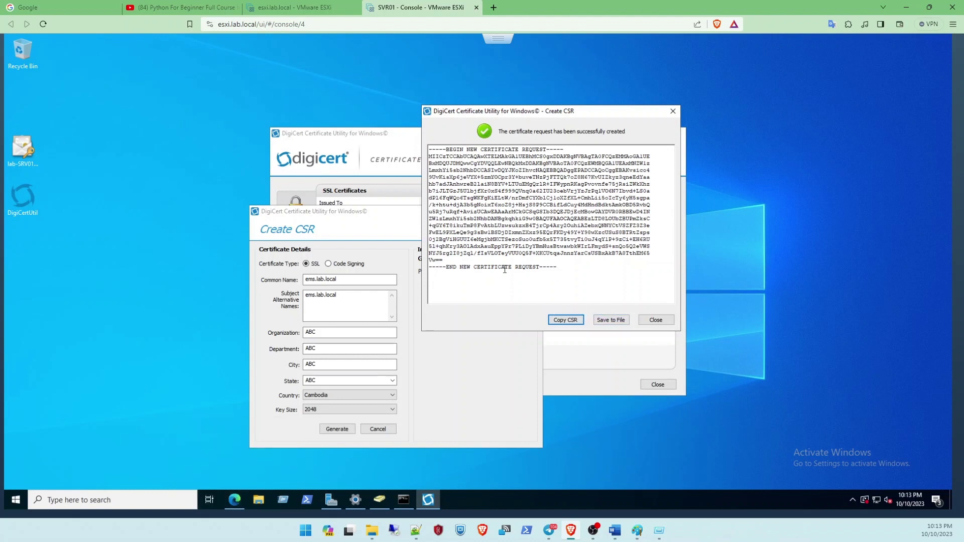
{"action": "left_click", "coordinate": [240, 498]}
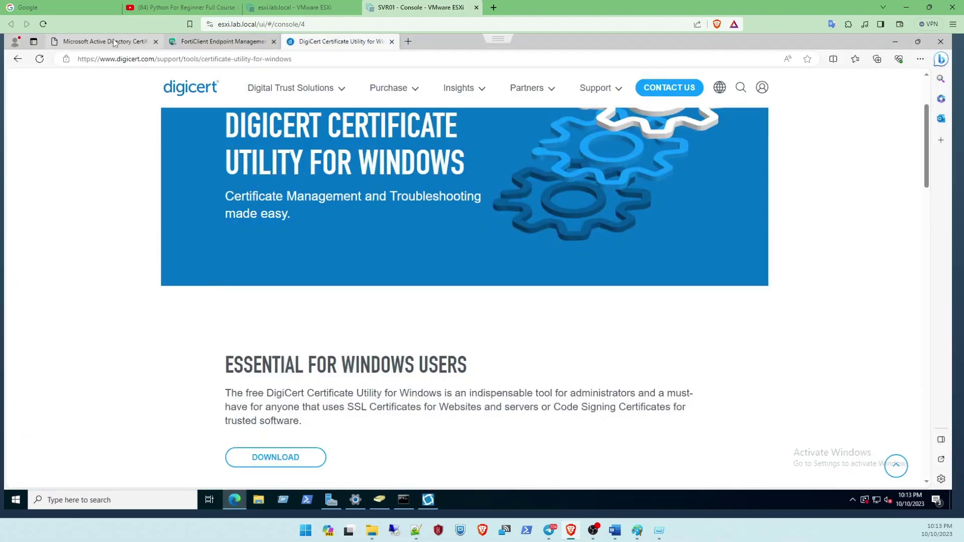
- Paste the copied CSR into an advanced certificate request in AD Certificate Services
{"action": "left_click", "coordinate": [111, 42]}
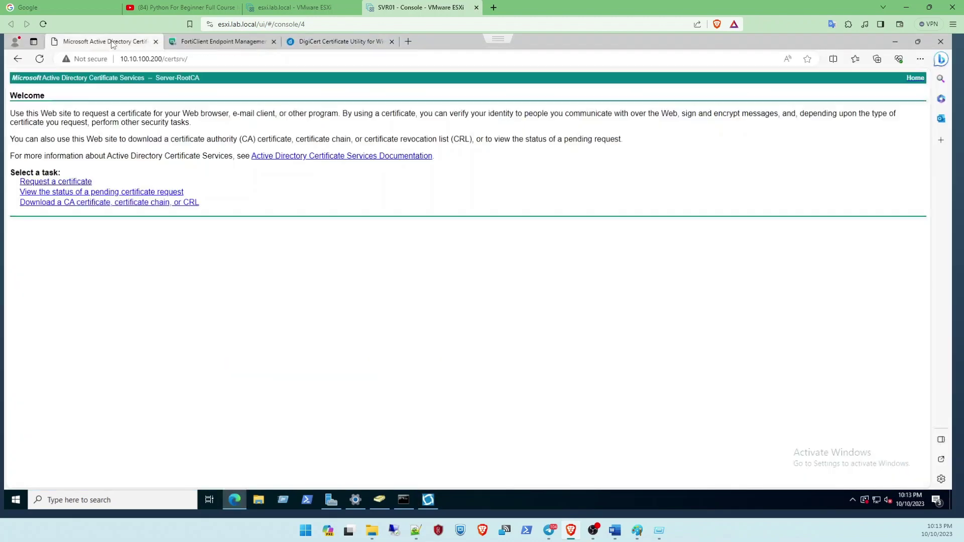
{"action": "left_click", "coordinate": [73, 183]}
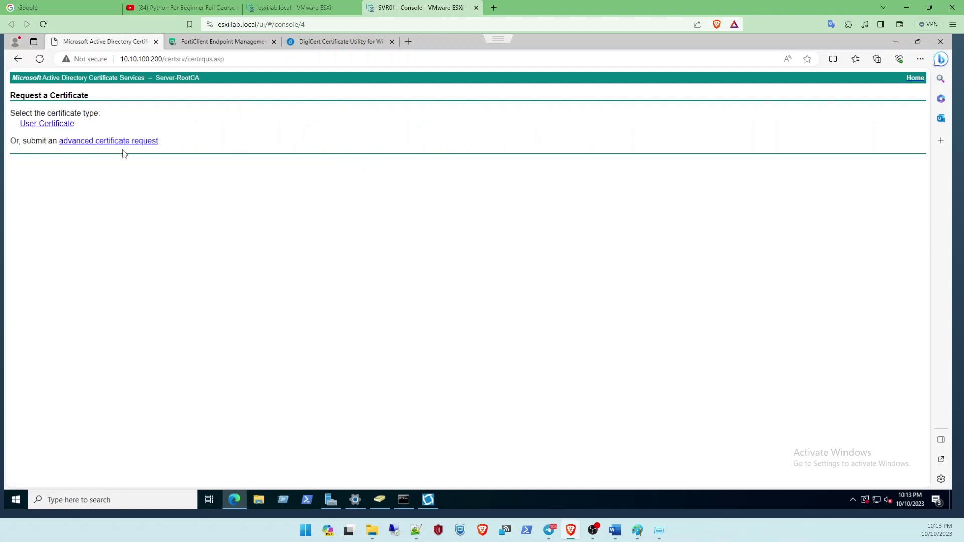
{"action": "left_click", "coordinate": [114, 141]}
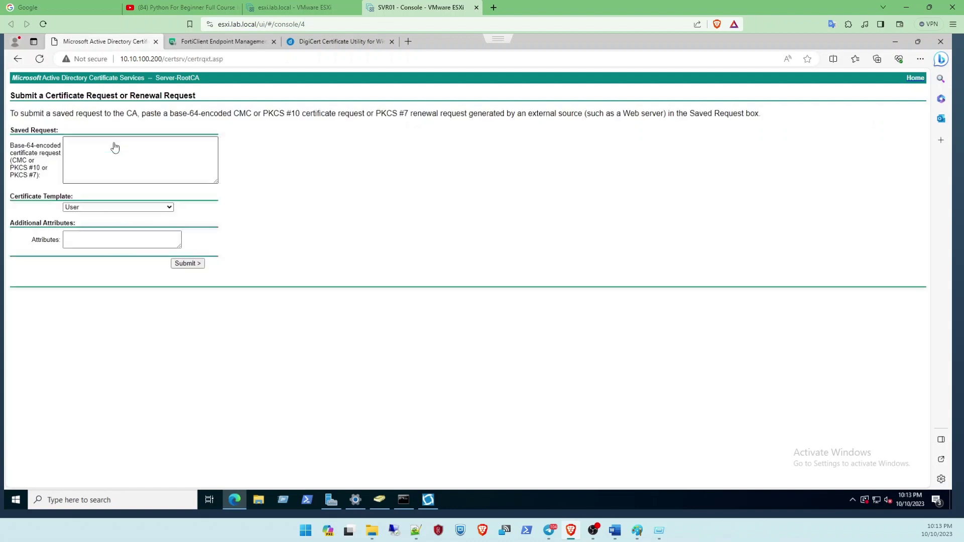
{"action": "left_click", "coordinate": [76, 148]}
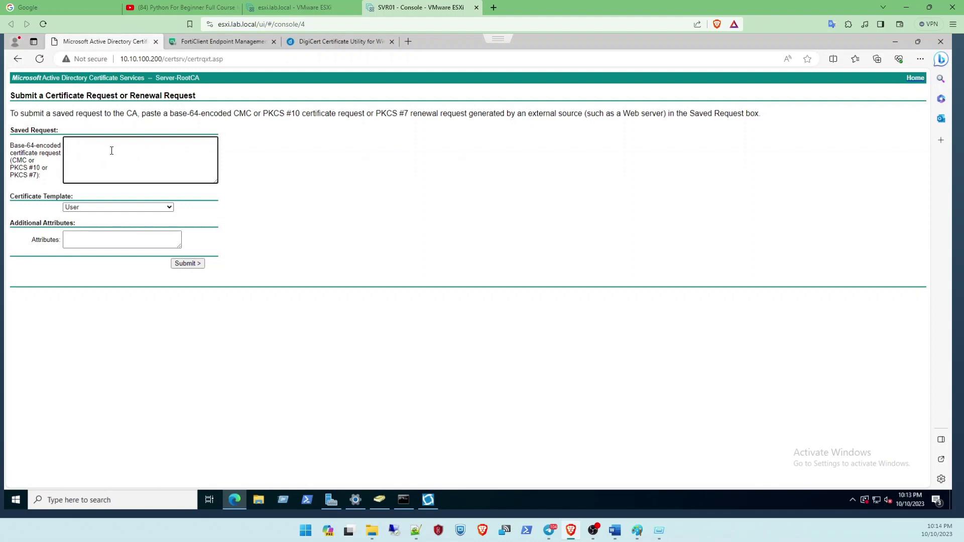
{"action": "key", "text": "ctrl+v"}
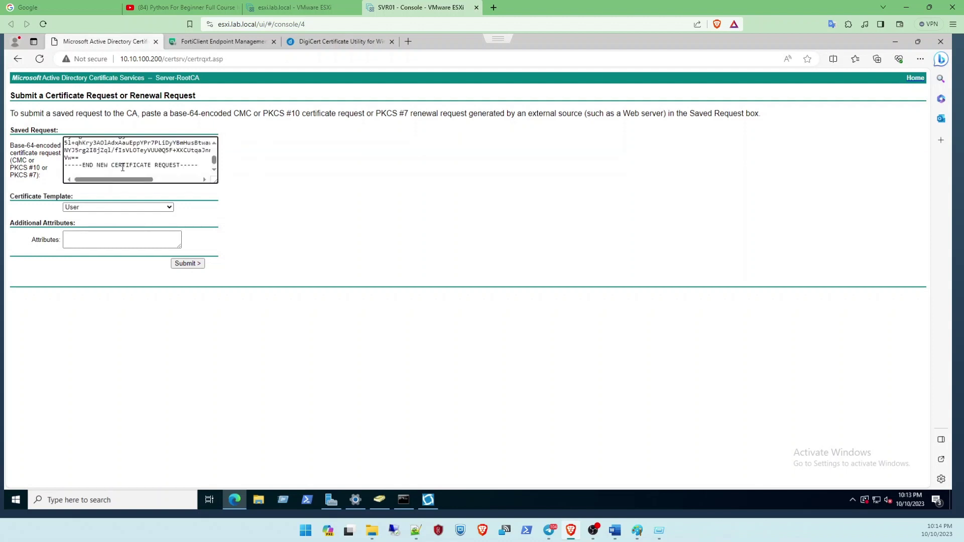
- Choose the Web Server certificate template and submit the request to the CA
{"action": "left_click", "coordinate": [78, 207]}
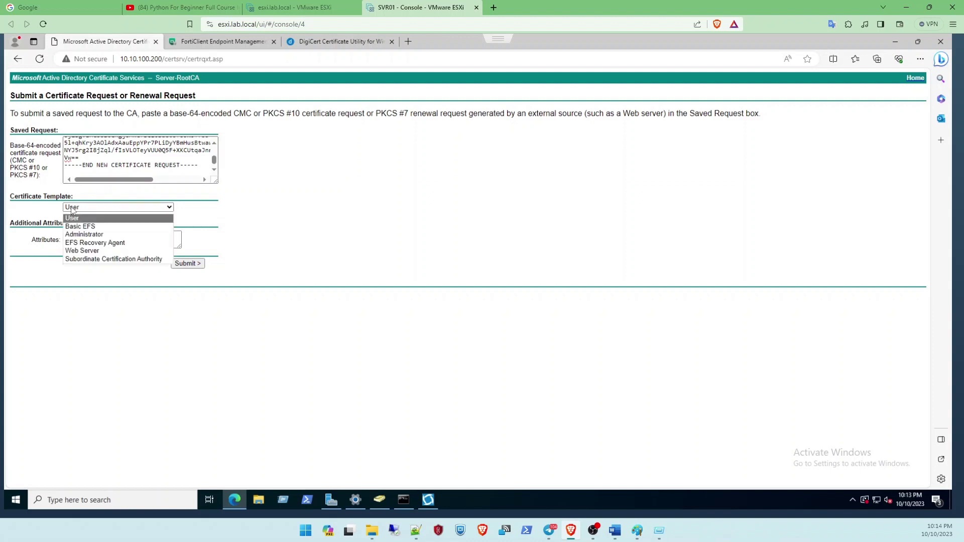
{"action": "left_click", "coordinate": [95, 253]}
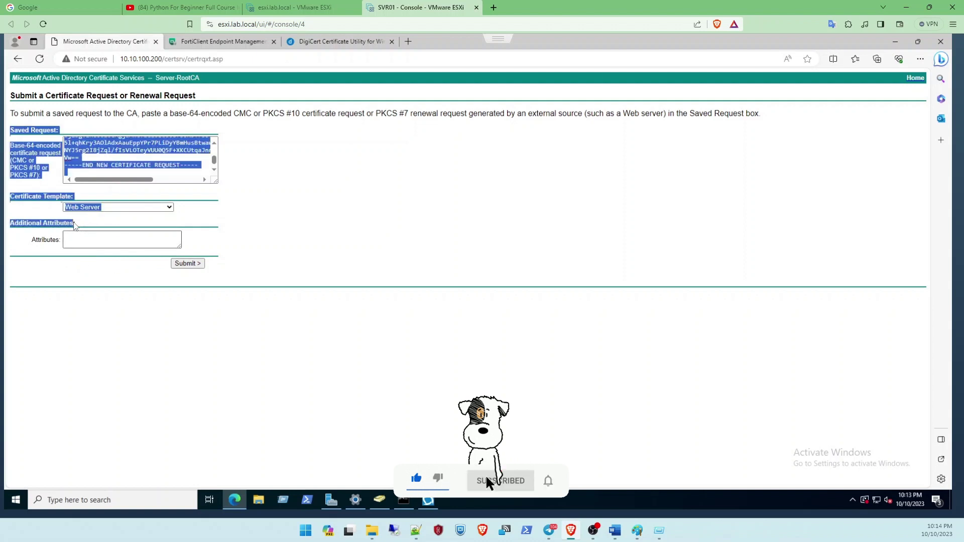
{"action": "key", "text": "Tab"}
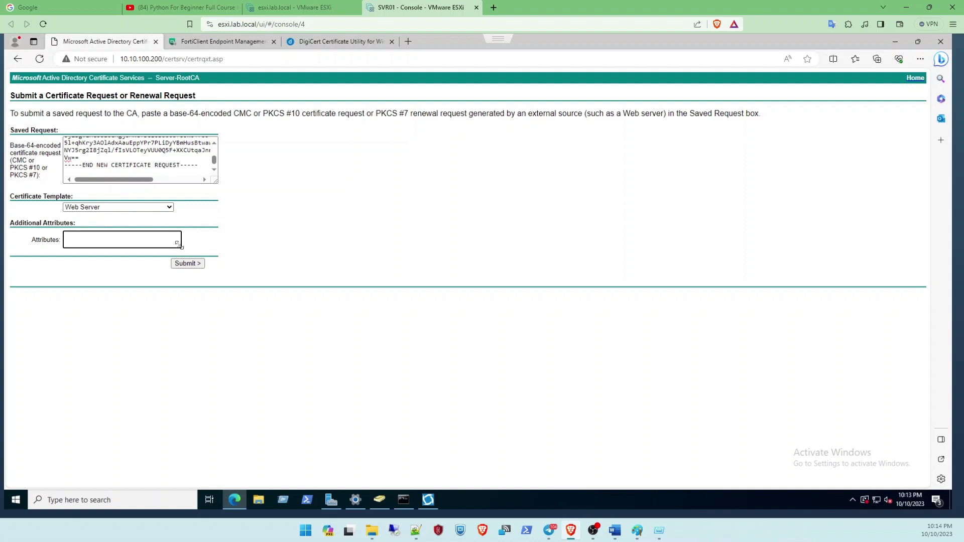
{"action": "mouse_move", "coordinate": [179, 244]}
{"action": "left_mouse_down"}
{"action": "mouse_move", "coordinate": [217, 276]}
{"action": "mouse_move", "coordinate": [190, 257]}
{"action": "left_mouse_up"}
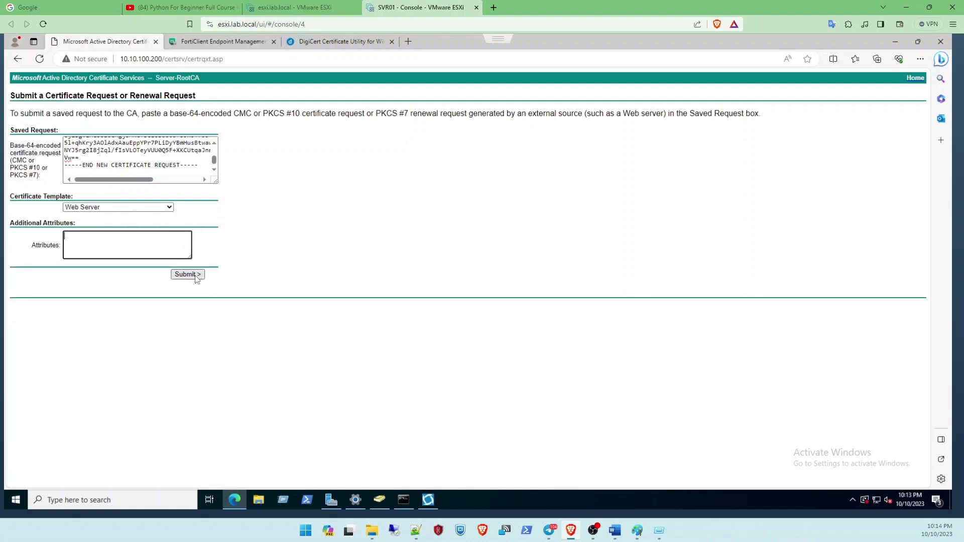
{"action": "left_click", "coordinate": [196, 278]}
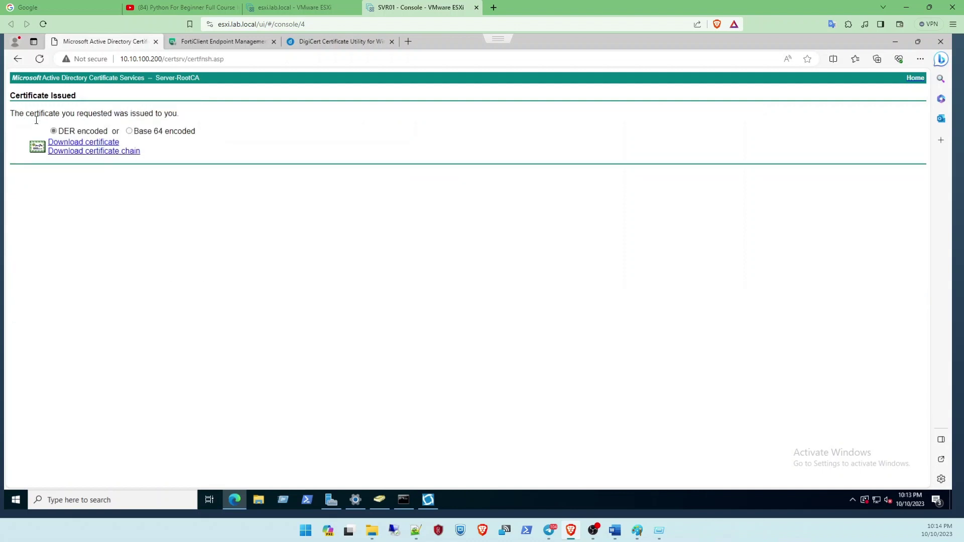
- Download the issued certificate Base 64 encoded as certnew (8).cer
{"action": "left_click", "coordinate": [53, 131]}
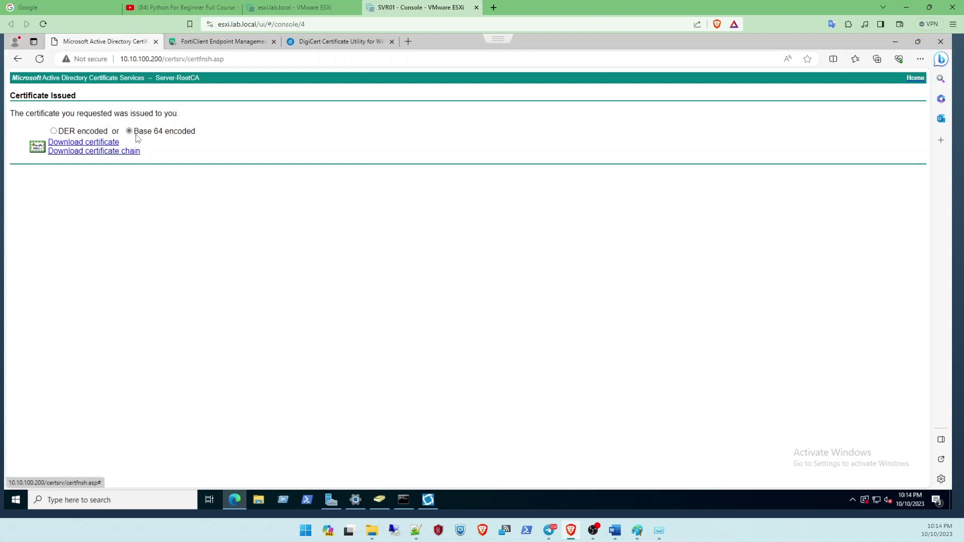
{"action": "left_click", "coordinate": [73, 144]}
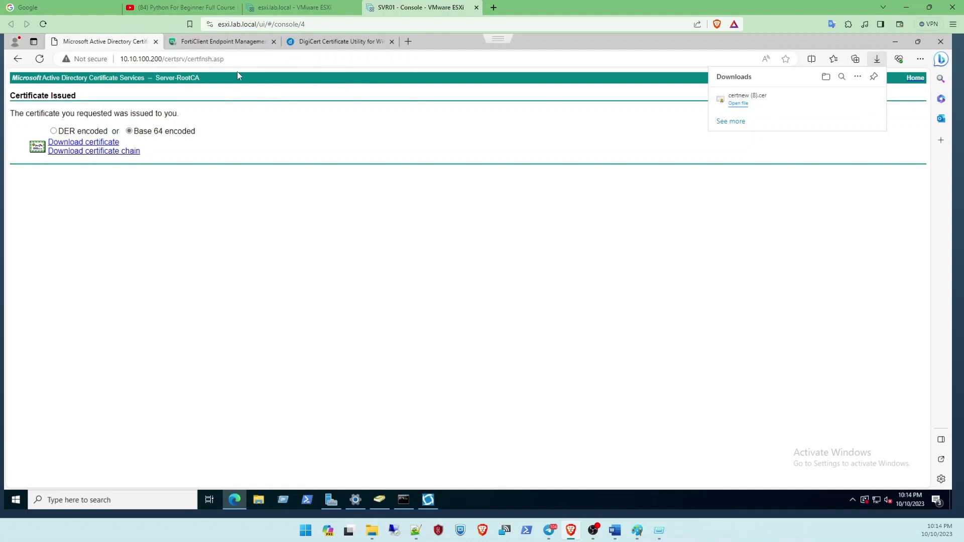
{"action": "left_click", "coordinate": [215, 44]}
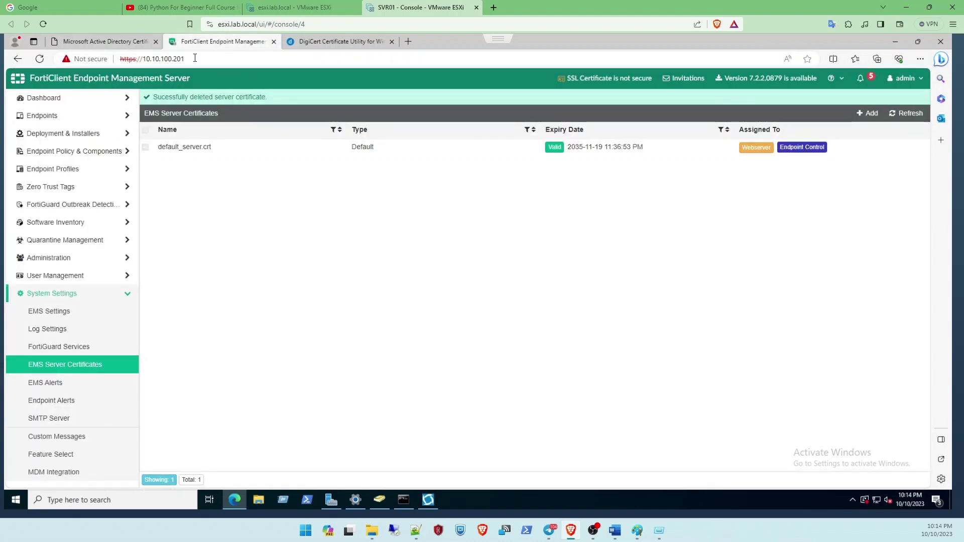
- In the DigiCert utility, choose certnew (8).cer from Downloads for import
{"action": "left_click", "coordinate": [428, 499]}
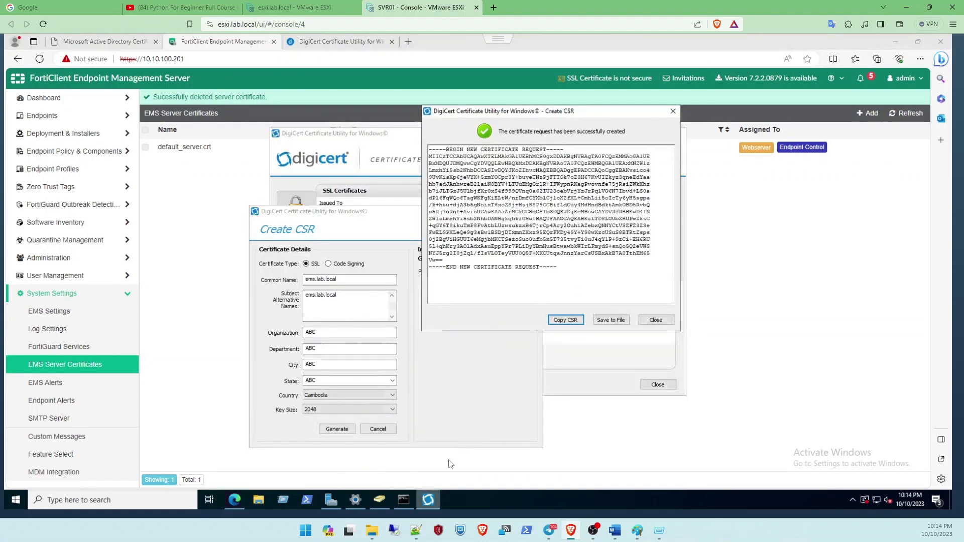
{"action": "left_click", "coordinate": [647, 320]}
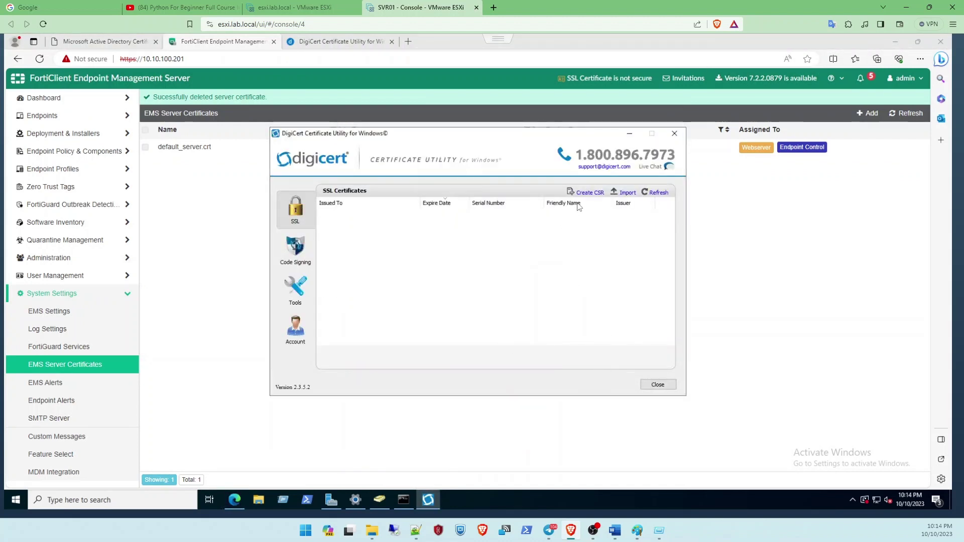
{"action": "left_click", "coordinate": [625, 194]}
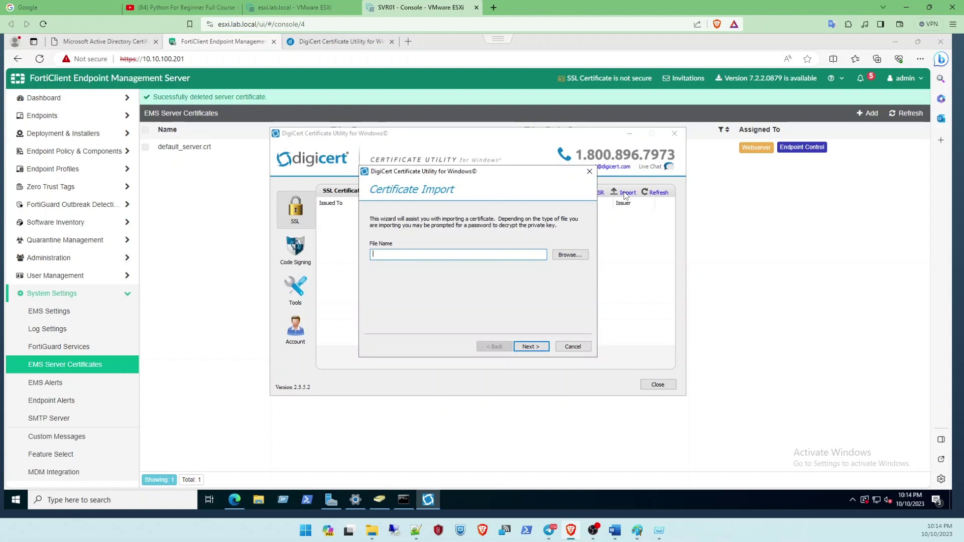
{"action": "left_click", "coordinate": [569, 256]}
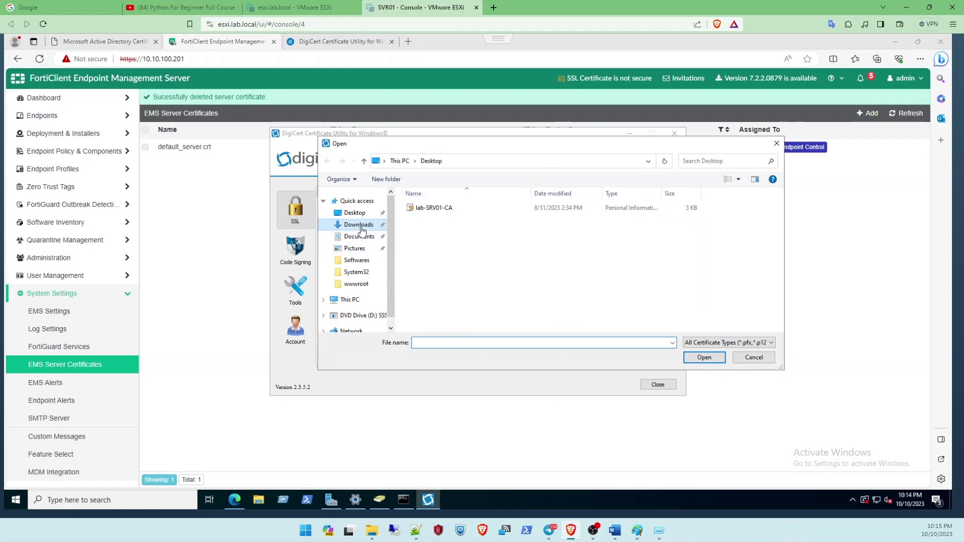
{"action": "left_click", "coordinate": [360, 225]}
{"action": "double_click", "coordinate": [430, 226]}
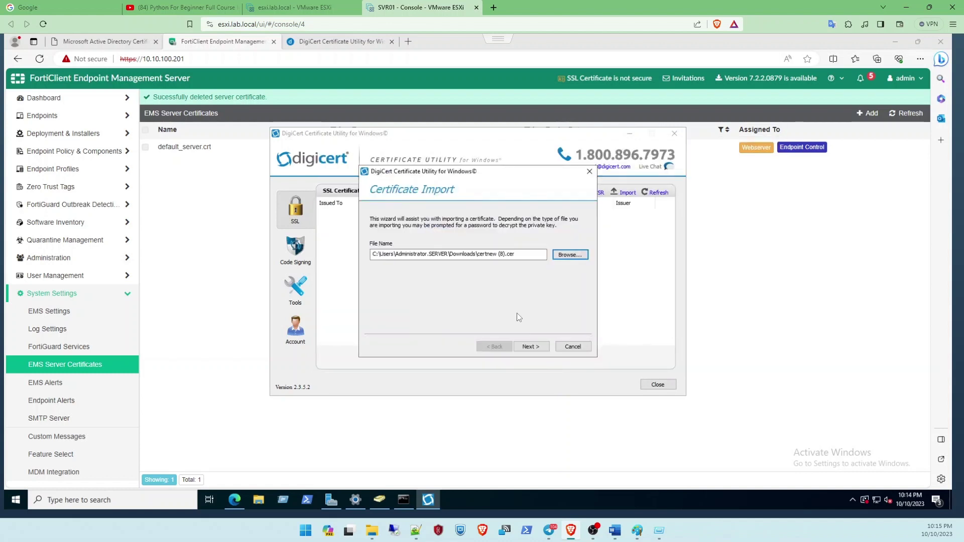
- Finish importing the certificate with the friendly name EMS
{"action": "left_click", "coordinate": [531, 346]}
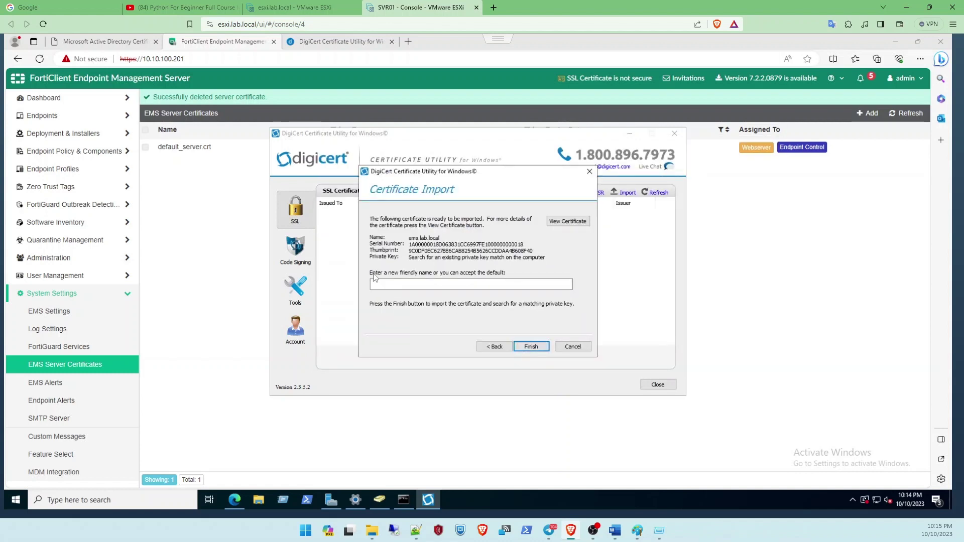
{"action": "left_click", "coordinate": [430, 284]}
{"action": "left_click", "coordinate": [531, 346]}
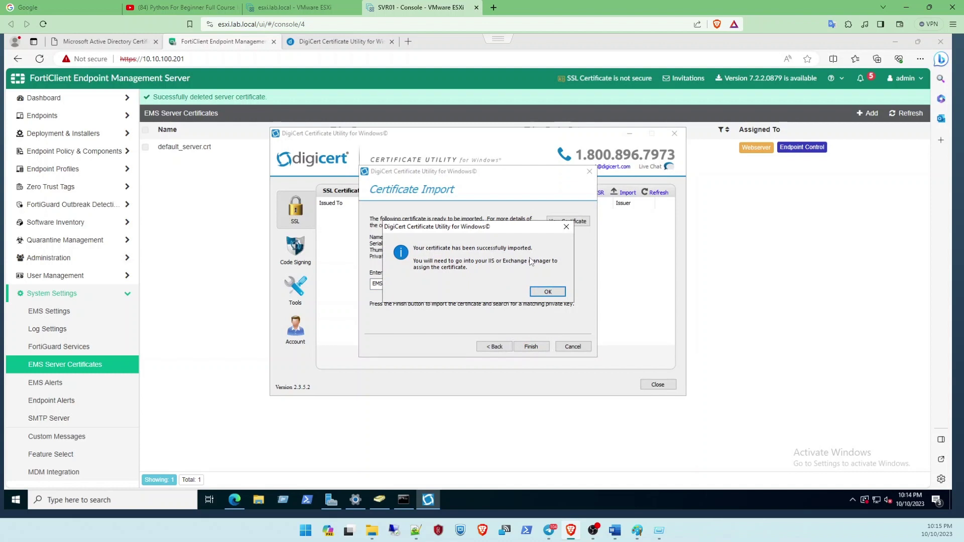
{"action": "left_click", "coordinate": [548, 291]}
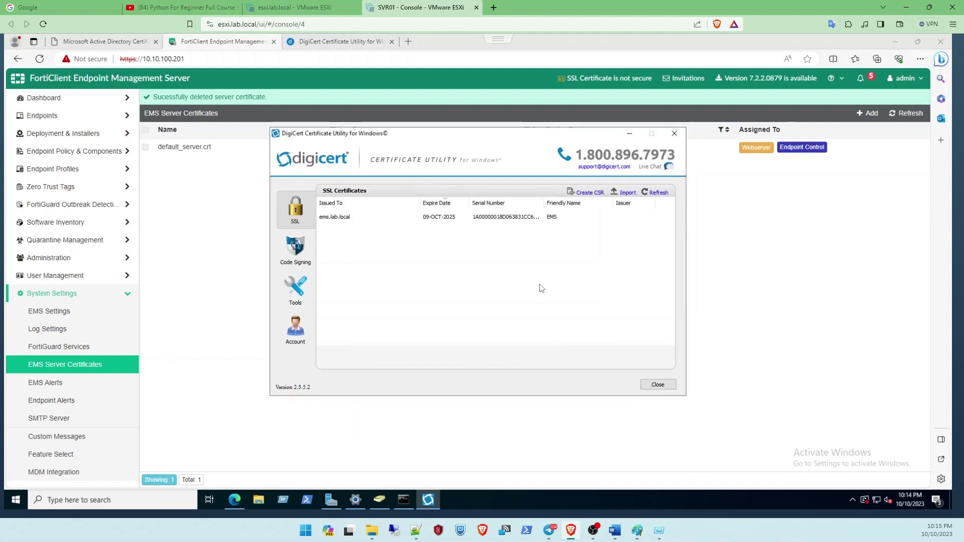
- Export ems.lab.local with its private key as a pfx including the full certificate chain
{"action": "left_click", "coordinate": [447, 219]}
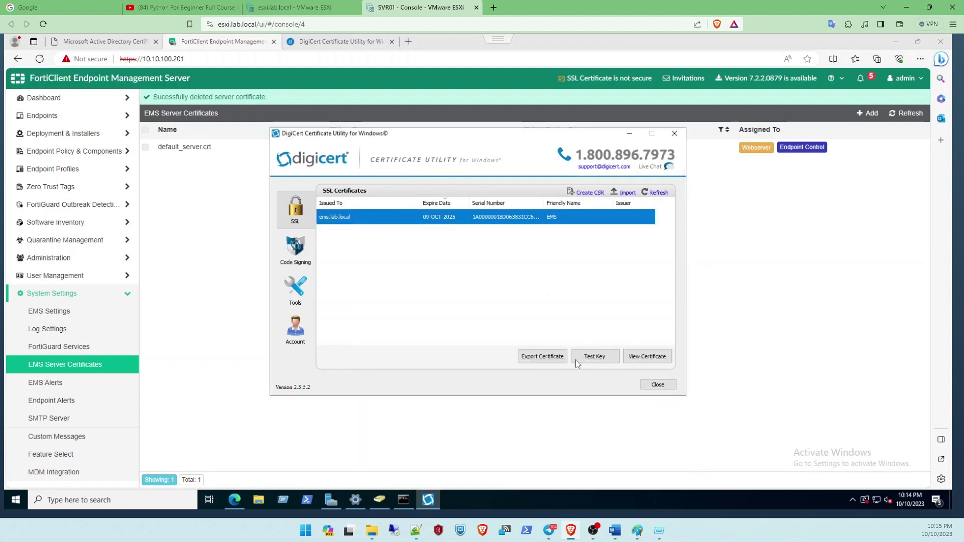
{"action": "left_click", "coordinate": [528, 360]}
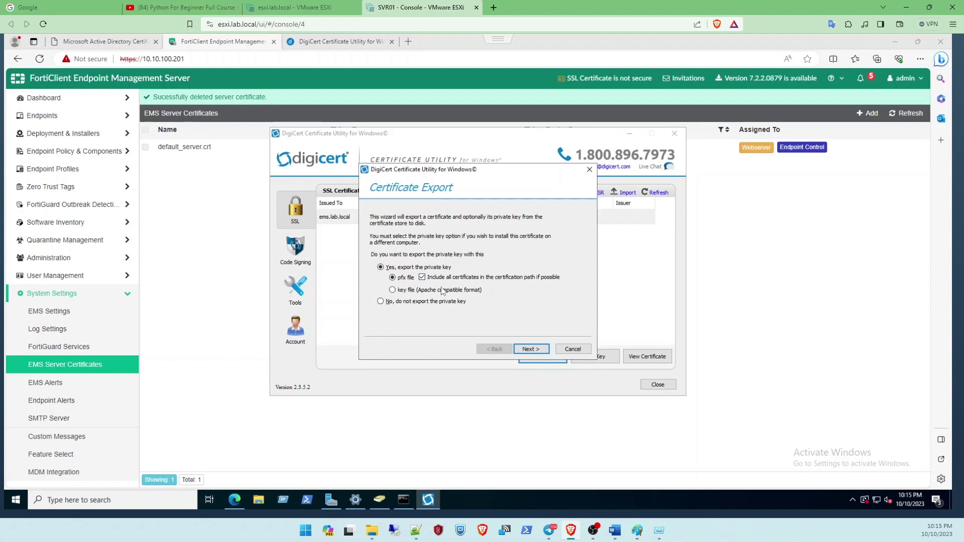
{"action": "left_click", "coordinate": [392, 290]}
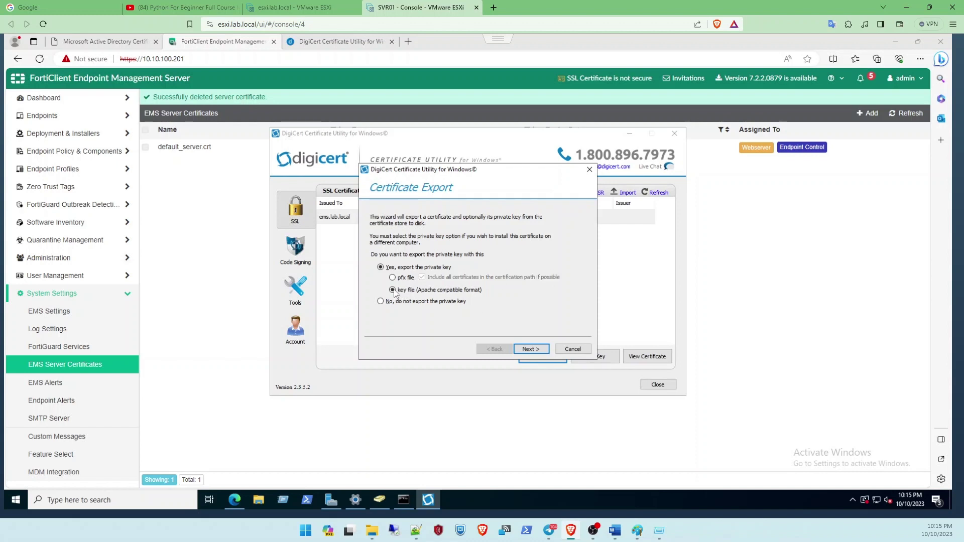
{"action": "left_click", "coordinate": [381, 302]}
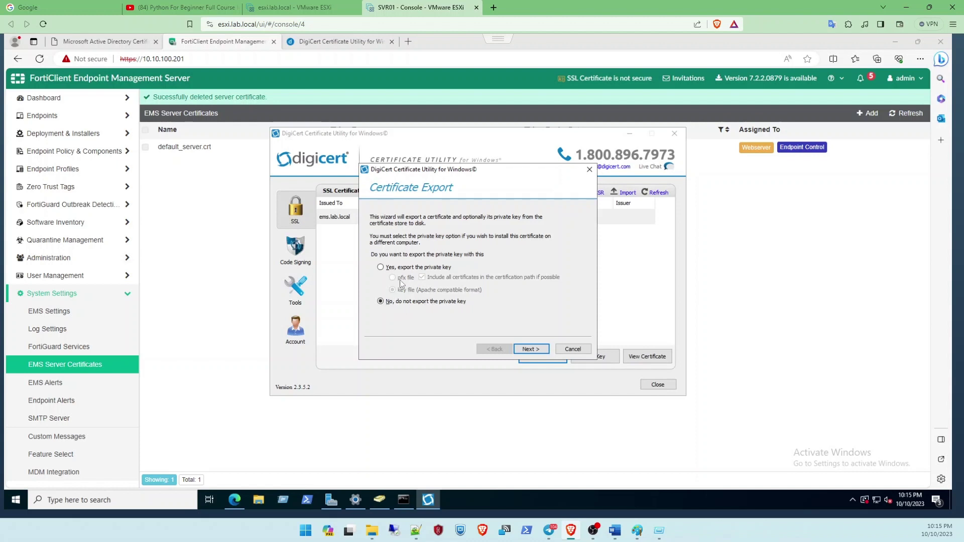
{"action": "left_click", "coordinate": [384, 268]}
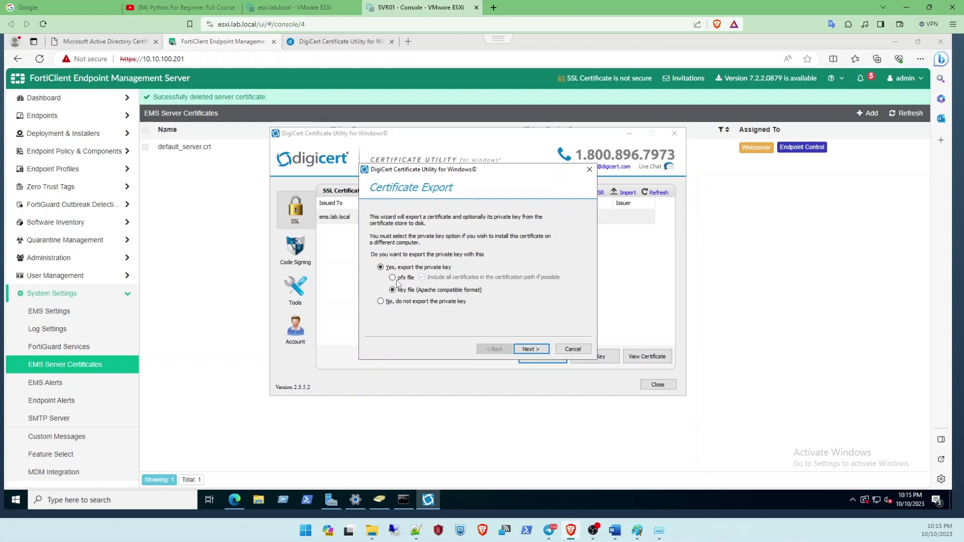
{"action": "left_click", "coordinate": [403, 279]}
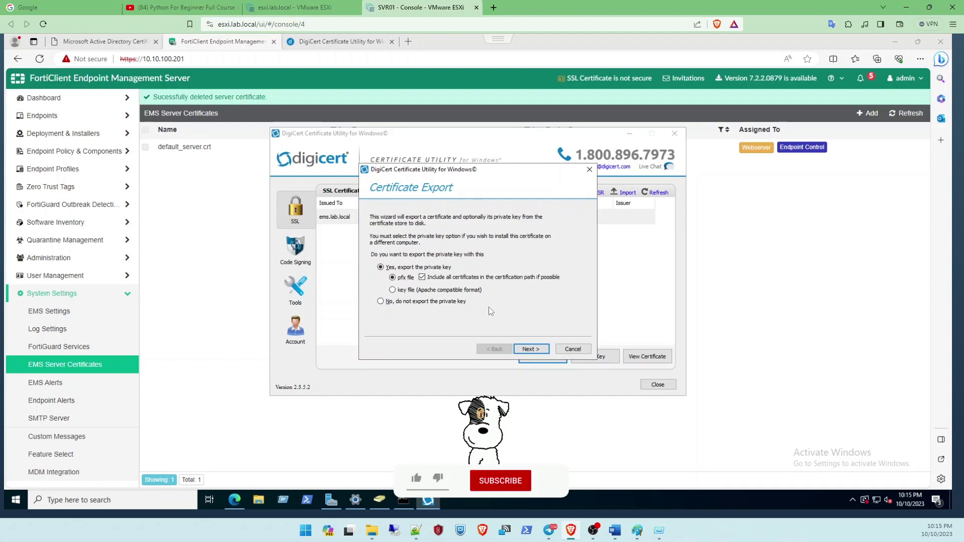
{"action": "left_click", "coordinate": [531, 349]}
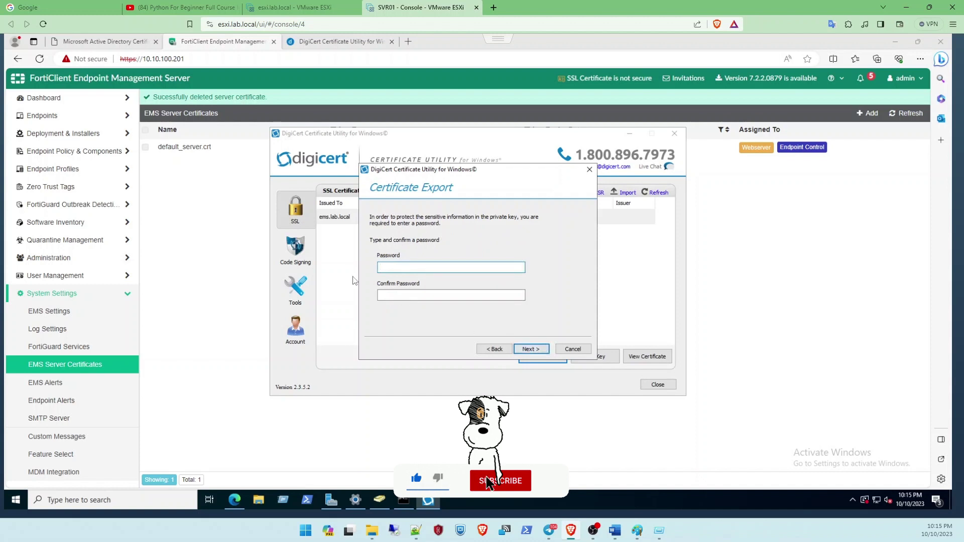
- Enter and confirm the password protecting the pfx export
{"action": "type", "text": "•••"}
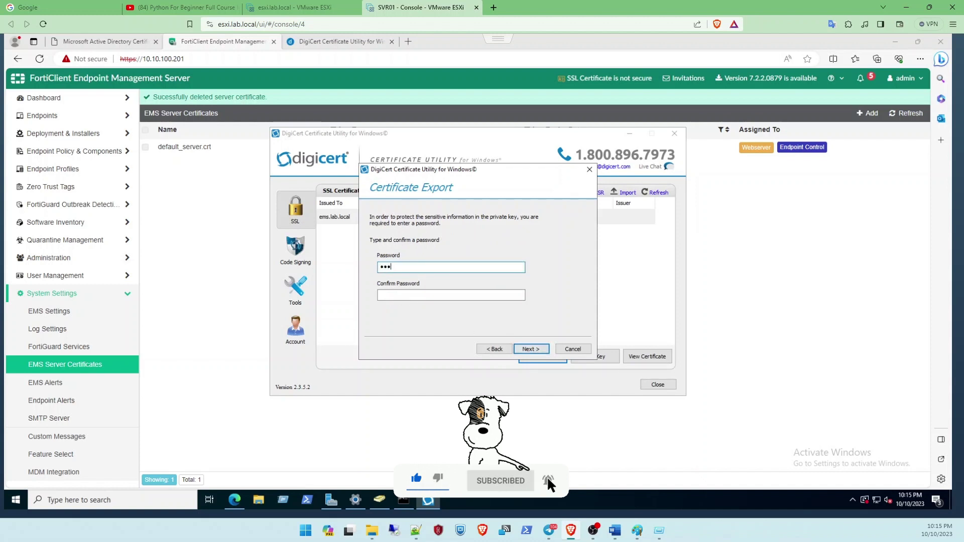
{"action": "type", "text": "•••••"}
{"action": "key", "text": "Tab"}
{"action": "type", "text": "•••"}
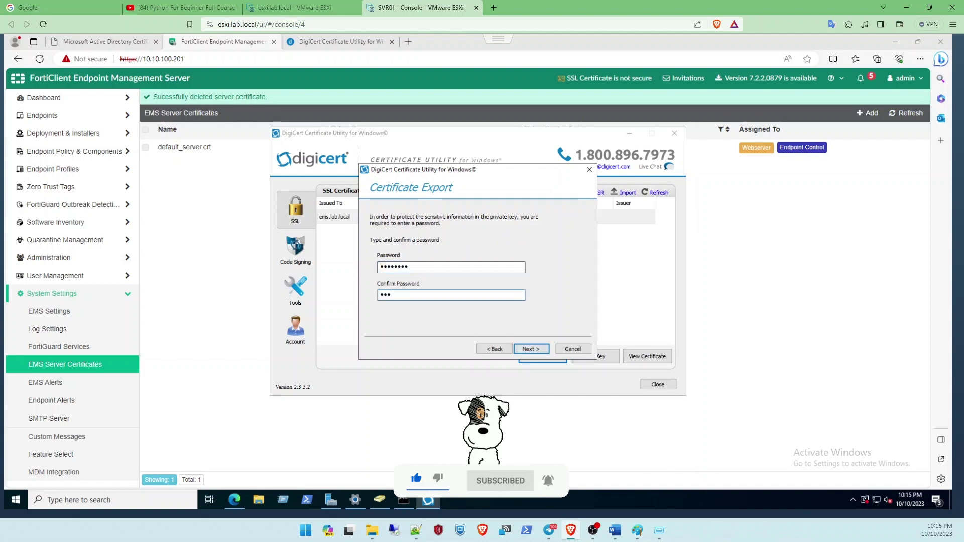
{"action": "type", "text": "•••••"}
{"action": "left_click", "coordinate": [530, 349]}
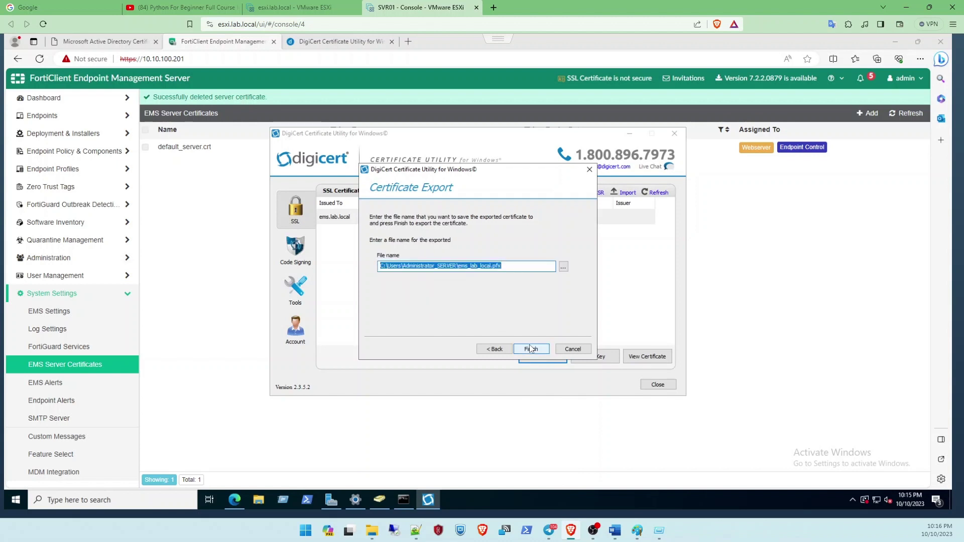
- Save the export as ems_lab_local.pfx in Downloads and close the DigiCert utility
{"action": "left_click", "coordinate": [563, 267]}
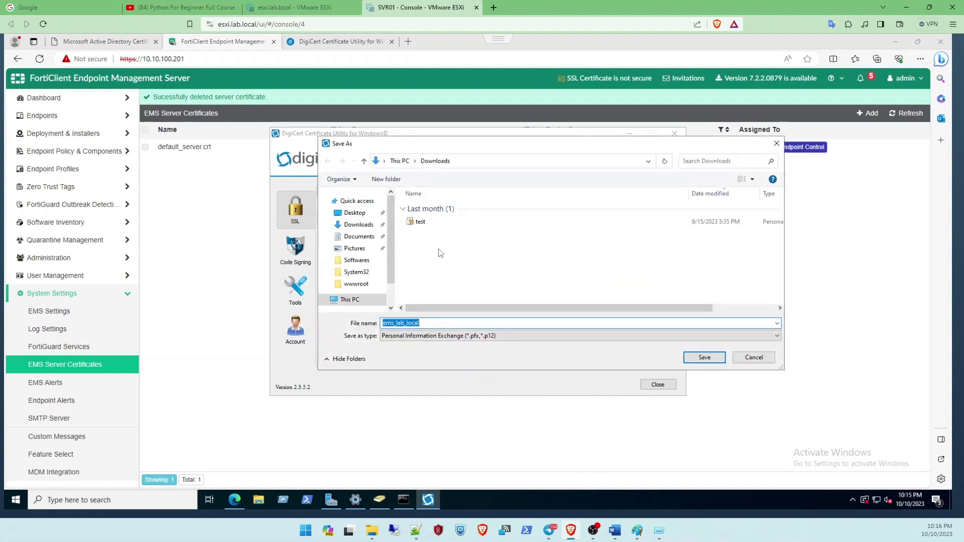
{"action": "left_click", "coordinate": [704, 357]}
{"action": "left_click", "coordinate": [531, 349]}
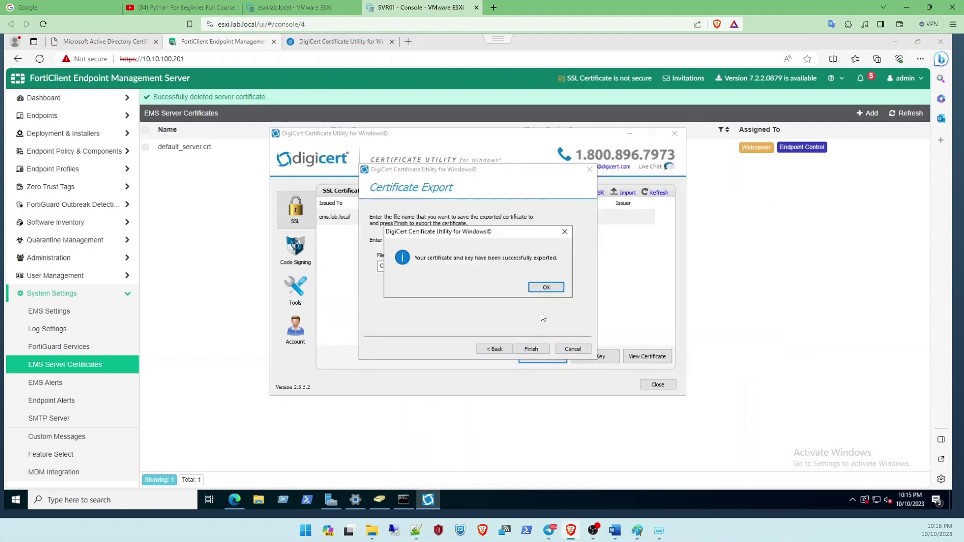
{"action": "left_click", "coordinate": [546, 288]}
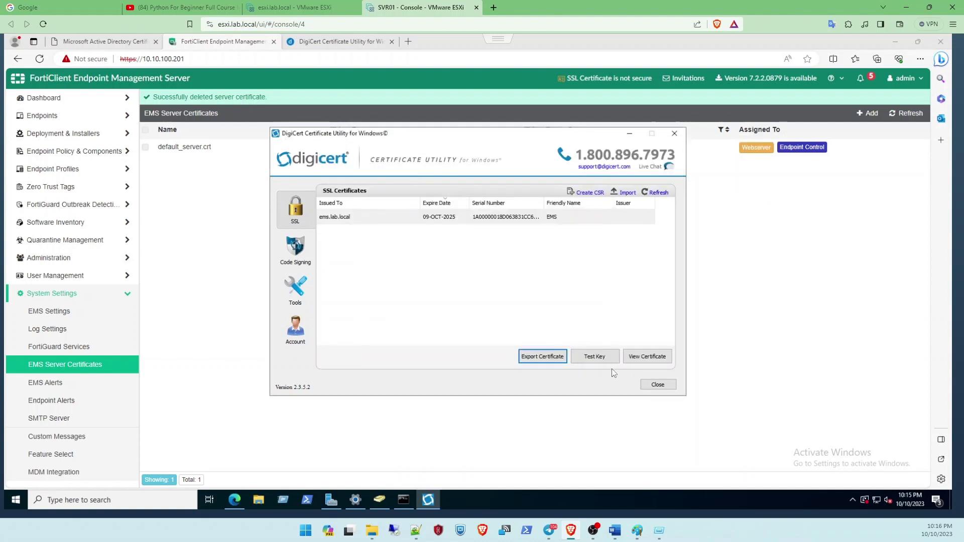
{"action": "left_click", "coordinate": [630, 133]}
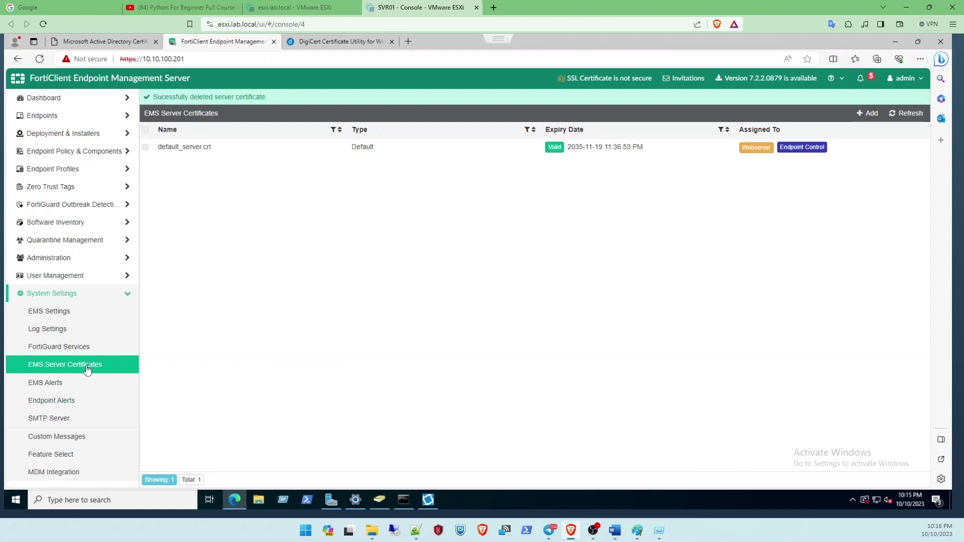
- Choose Downloads\ems_lab_local.pfx for a PKCS12 upload in EMS Server Certificates
{"action": "left_click", "coordinate": [61, 371]}
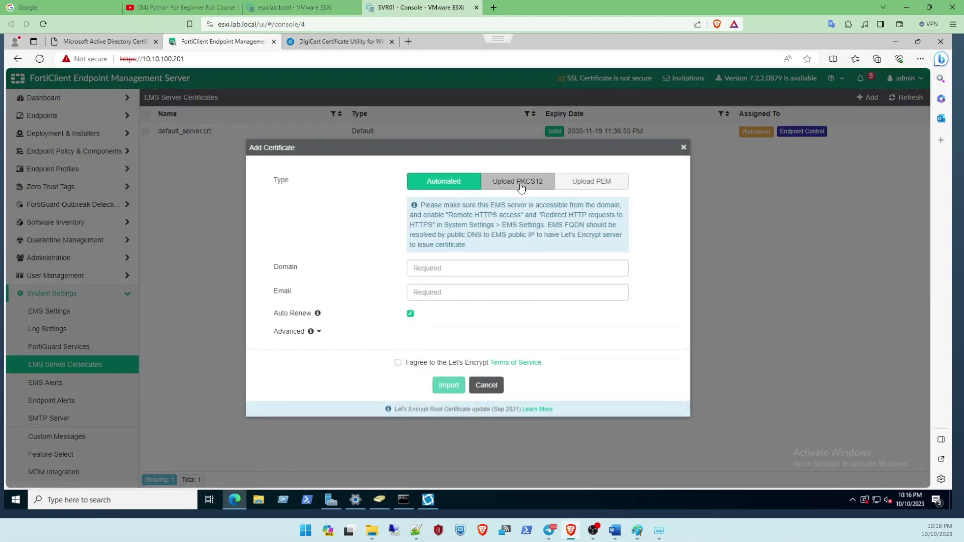
{"action": "left_click", "coordinate": [520, 185]}
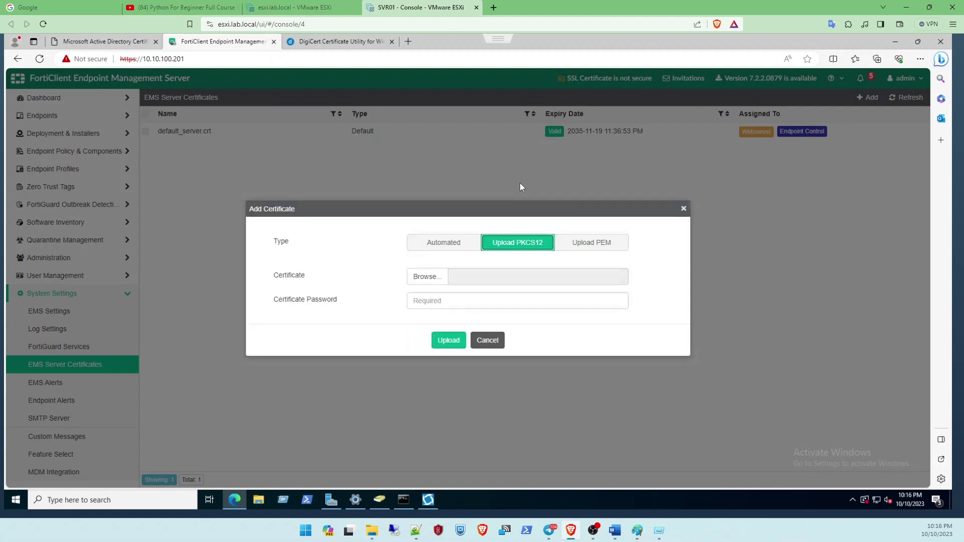
{"action": "left_click", "coordinate": [426, 273]}
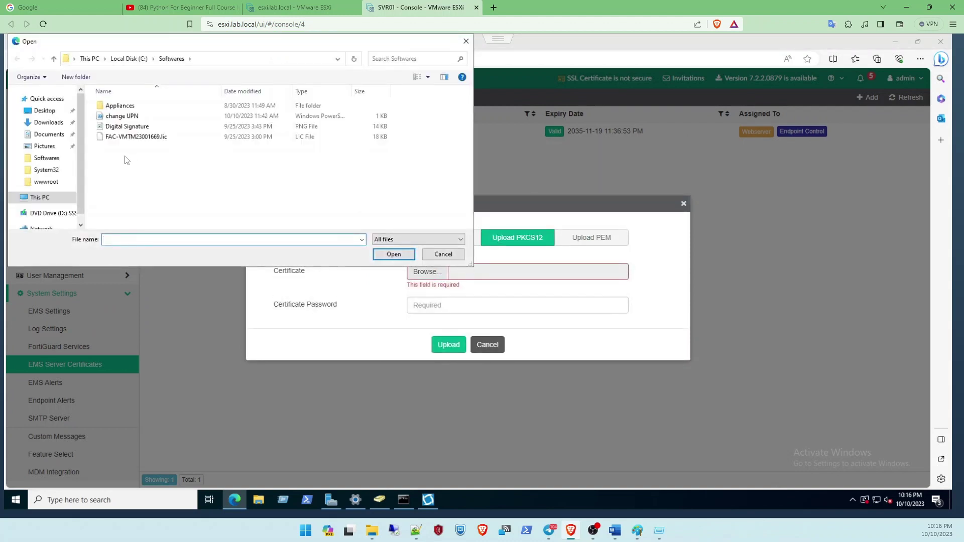
{"action": "left_click", "coordinate": [49, 124]}
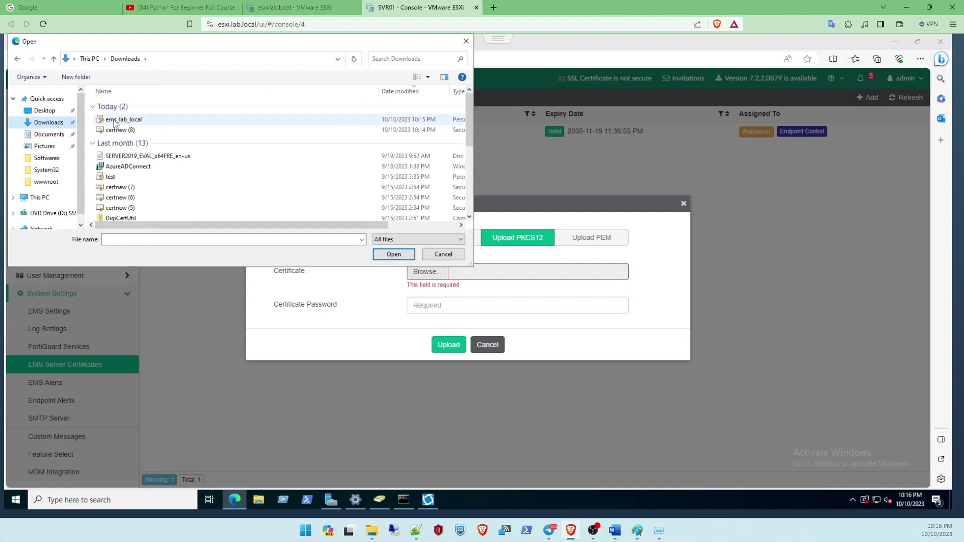
{"action": "left_click", "coordinate": [121, 121]}
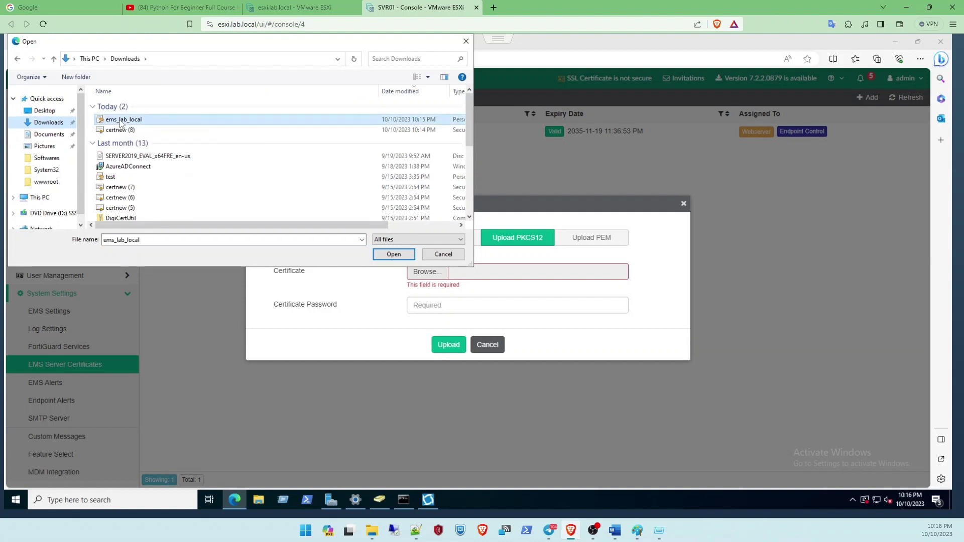
{"action": "left_click", "coordinate": [393, 255]}
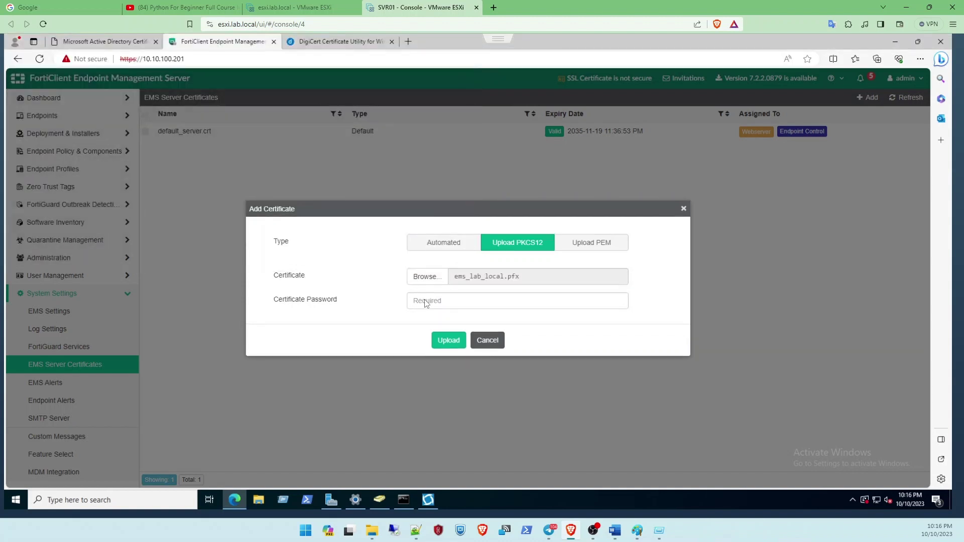
- Enter the certificate password and upload ems_lab_local.pfx
{"action": "left_click_drag", "start_coordinate": [275, 301], "coordinate": [359, 303]}
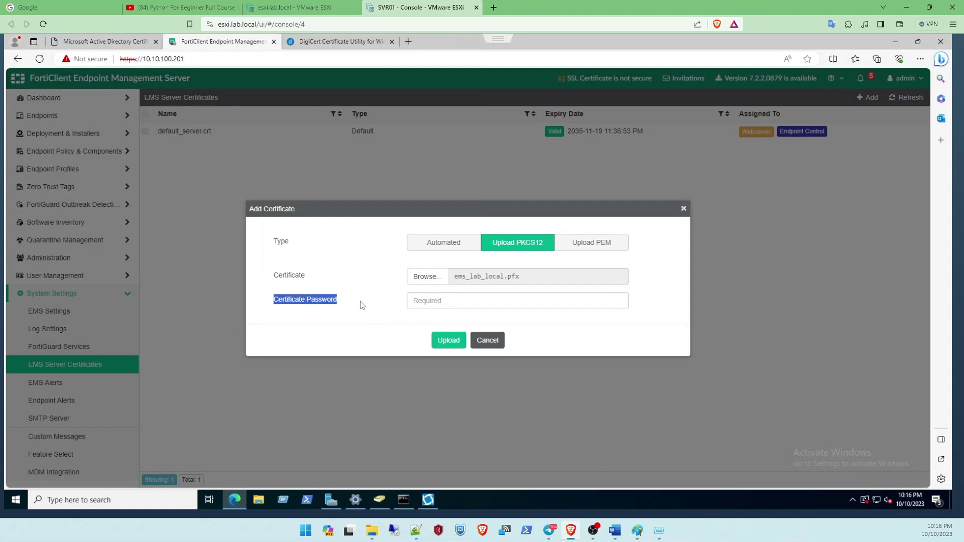
{"action": "left_click", "coordinate": [442, 301]}
{"action": "type", "text": "•"}
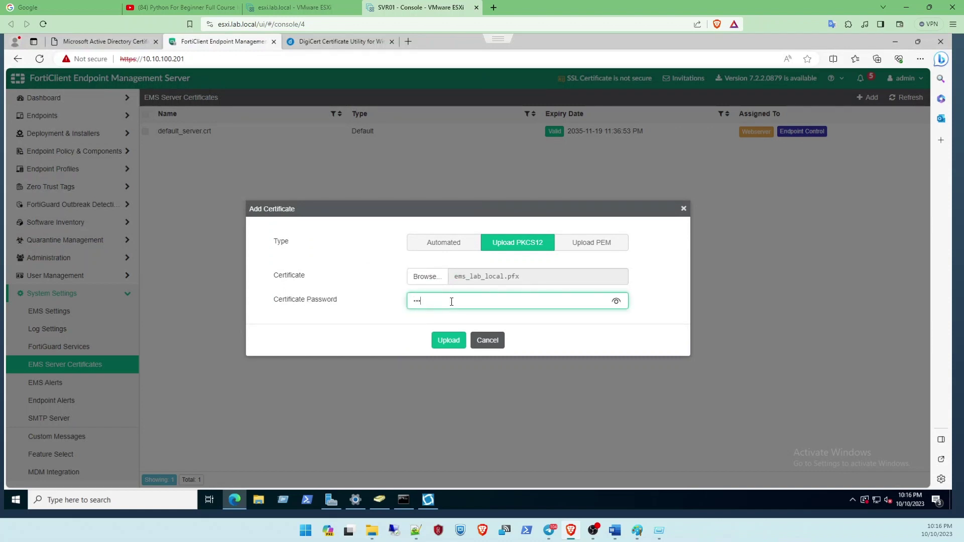
{"action": "type", "text": "•••••••"}
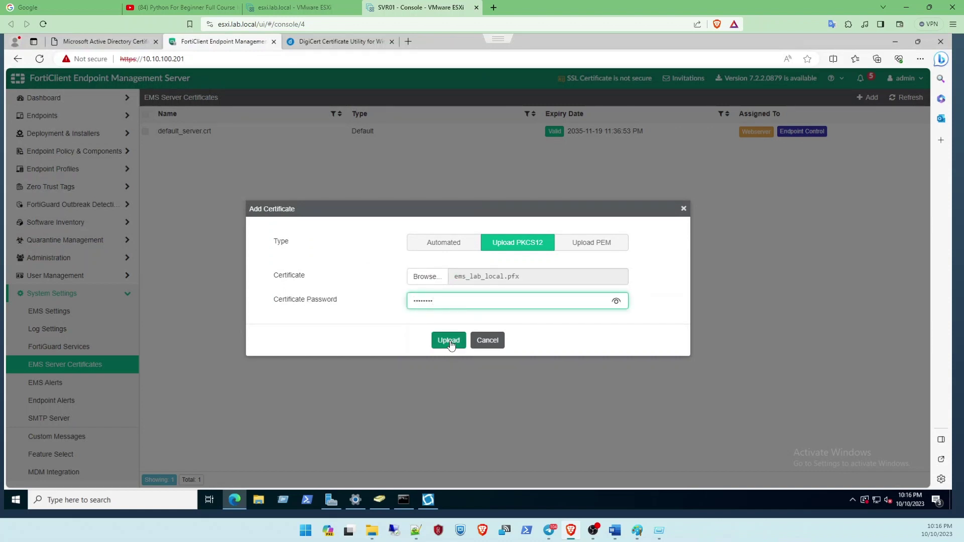
{"action": "left_click", "coordinate": [449, 342]}
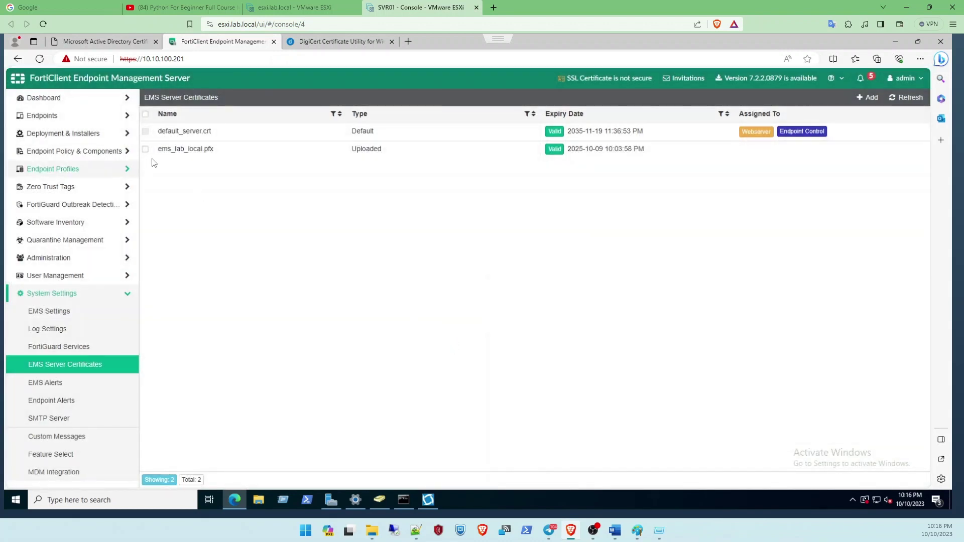
{"action": "left_click_drag", "start_coordinate": [157, 149], "coordinate": [229, 158]}
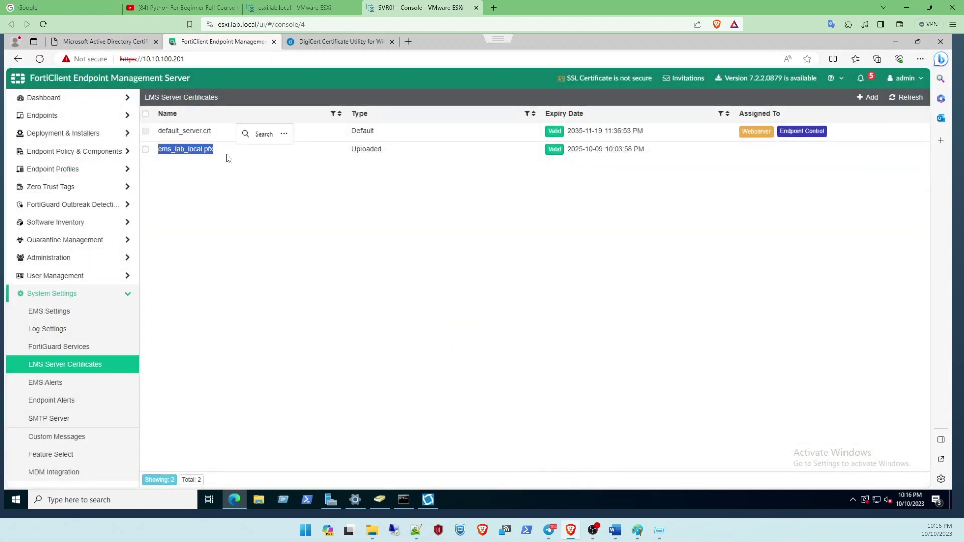
{"action": "left_click", "coordinate": [297, 280]}
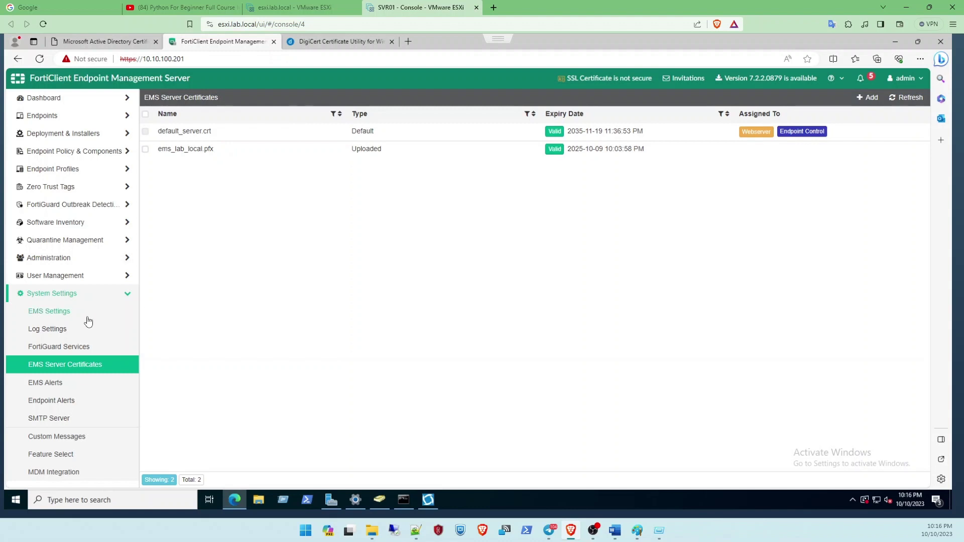
- Set ems_lab_local.pfx as the webserver certificate in EMS Settings
{"action": "left_click", "coordinate": [48, 314]}
{"action": "scroll", "coordinate": [222, 354], "scroll_direction": "down", "scroll_amount": 2}
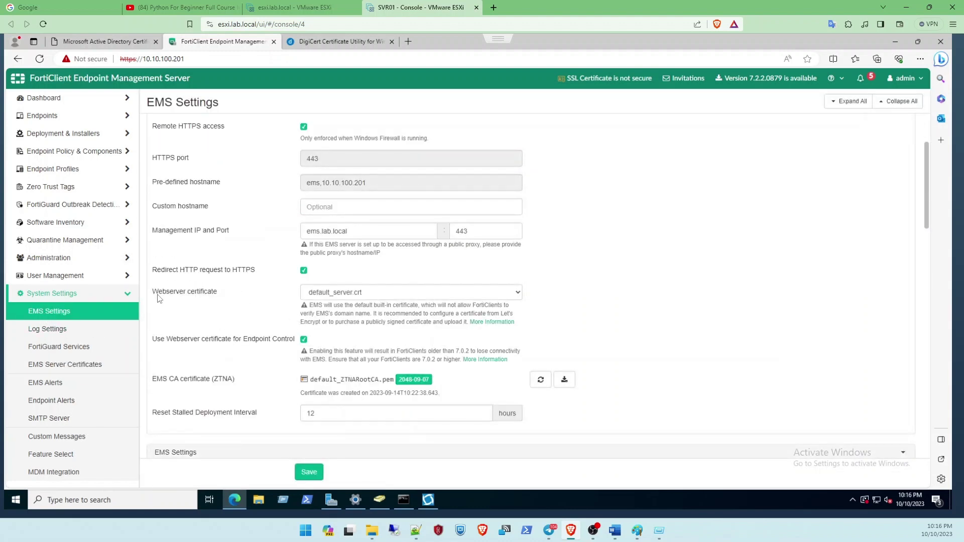
{"action": "left_click_drag", "start_coordinate": [157, 298], "coordinate": [219, 297]}
{"action": "left_click", "coordinate": [352, 301]}
{"action": "left_click", "coordinate": [415, 296]}
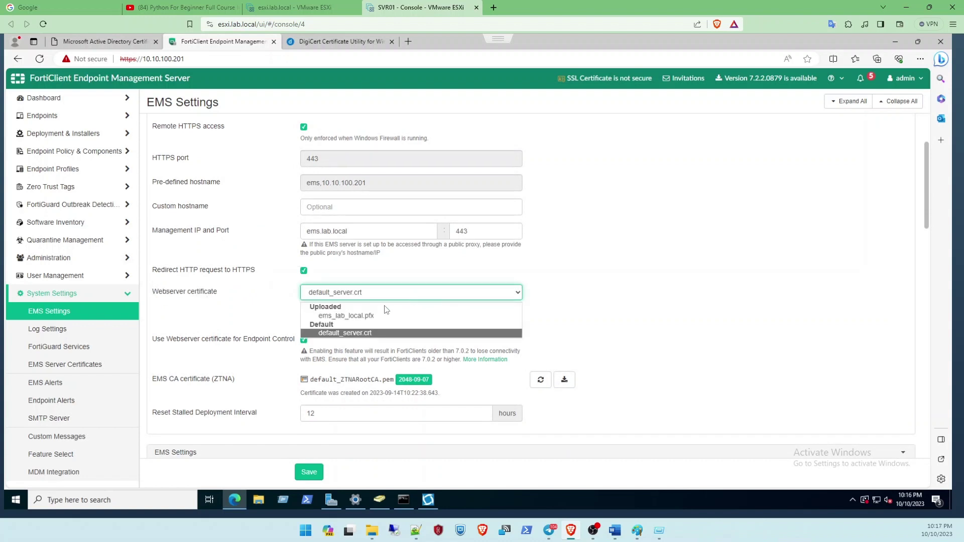
{"action": "left_click", "coordinate": [359, 315]}
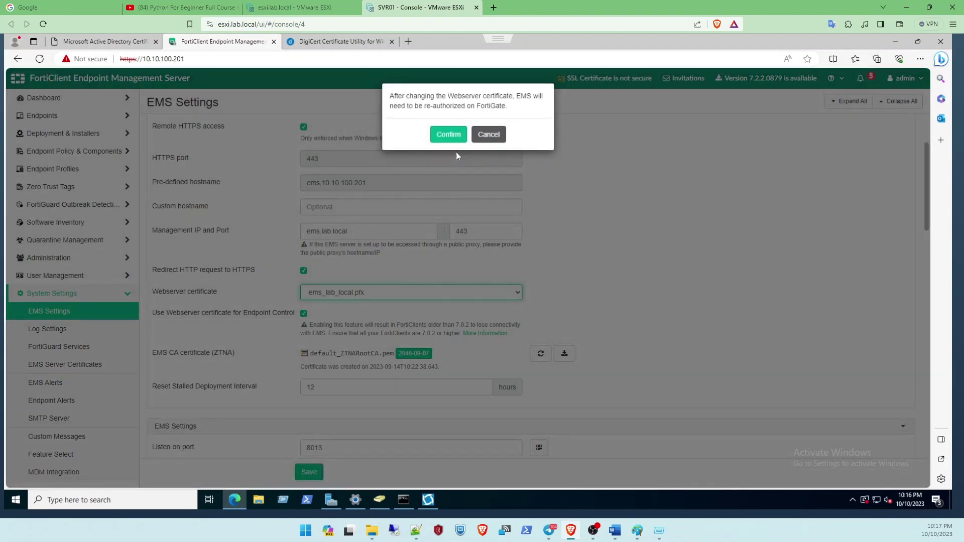
{"action": "left_click", "coordinate": [445, 134]}
- Save the EMS settings, approve the server restart, and return to the EMS address bar
{"action": "scroll", "coordinate": [282, 392], "scroll_direction": "down", "scroll_amount": 3}
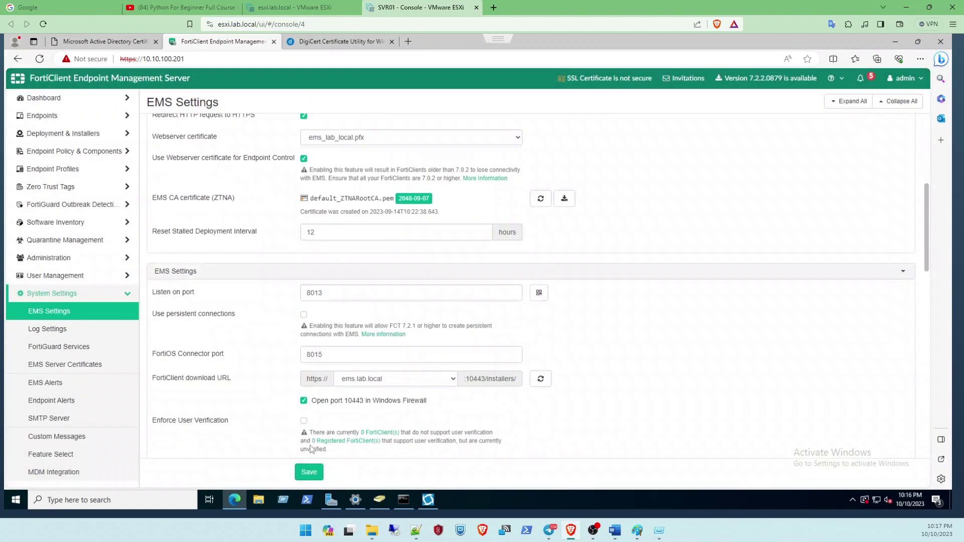
{"action": "left_click", "coordinate": [318, 472]}
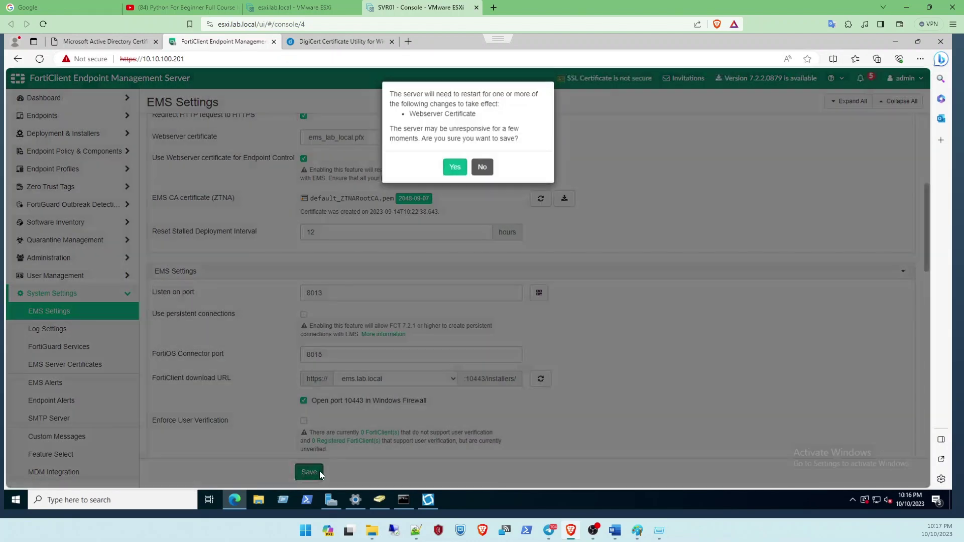
{"action": "left_click", "coordinate": [455, 167]}
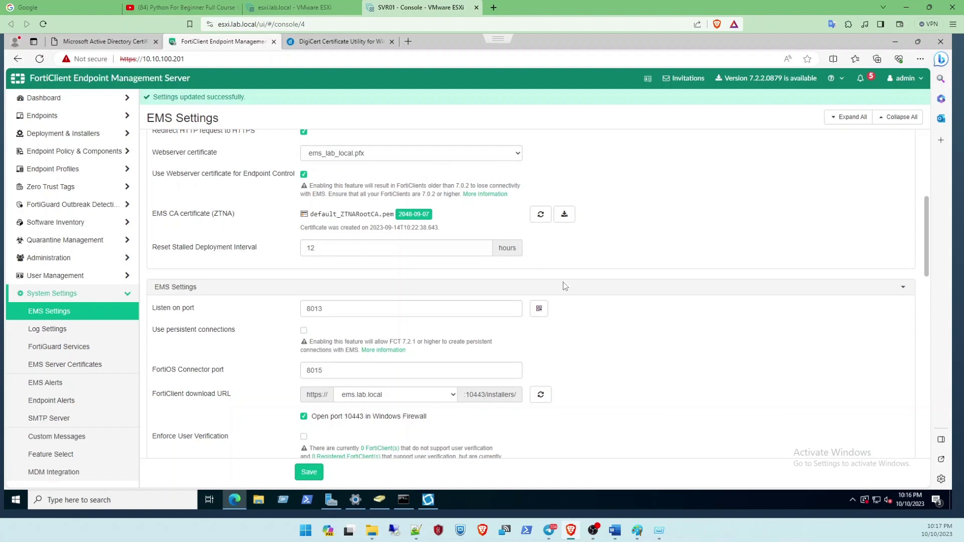
{"action": "scroll", "coordinate": [721, 330], "scroll_direction": "up", "scroll_amount": 5}
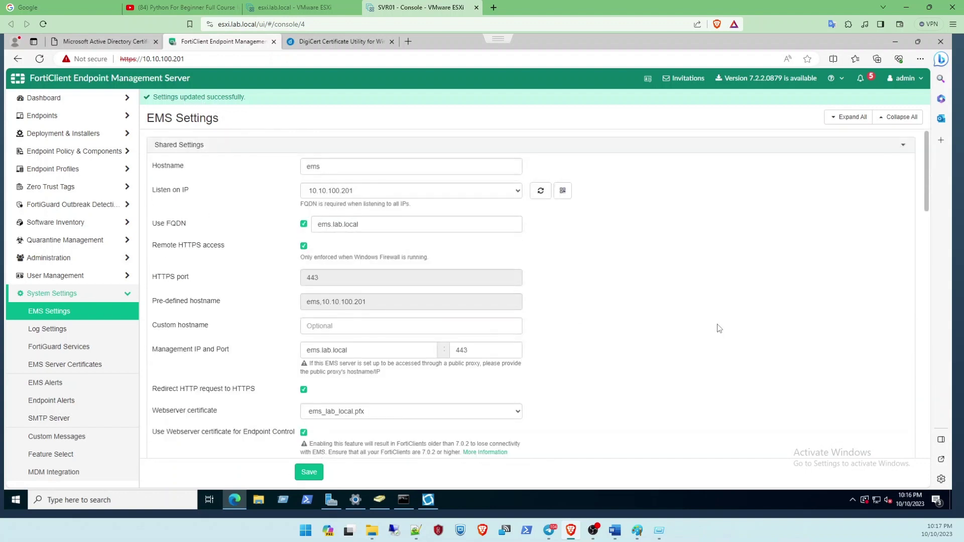
{"action": "left_click", "coordinate": [150, 43]}
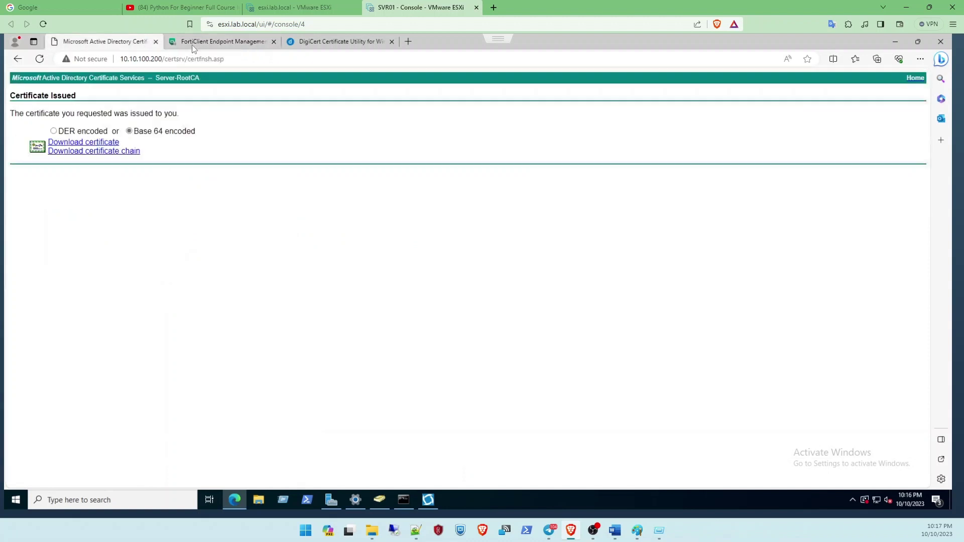
{"action": "left_click", "coordinate": [206, 45]}
{"action": "left_click", "coordinate": [229, 59]}
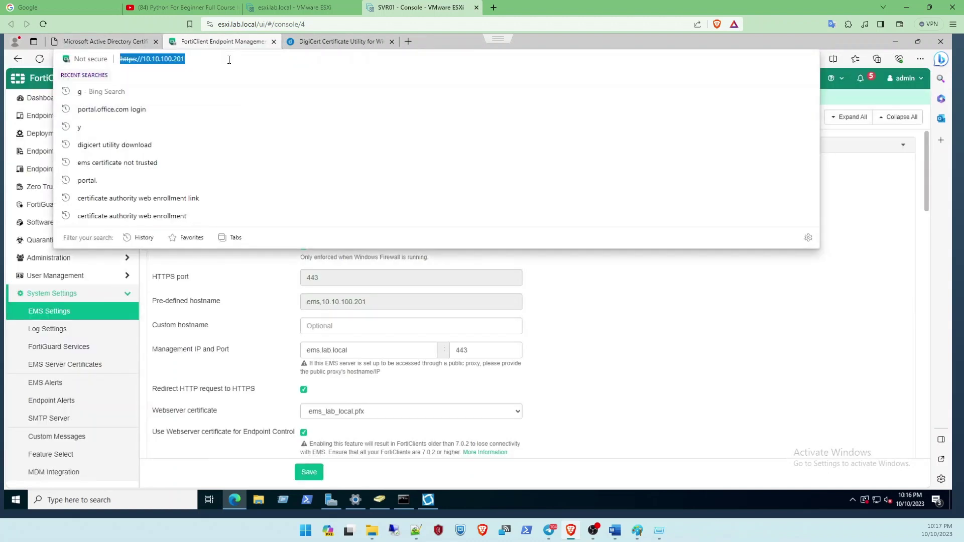
{"action": "left_click", "coordinate": [682, 59]}
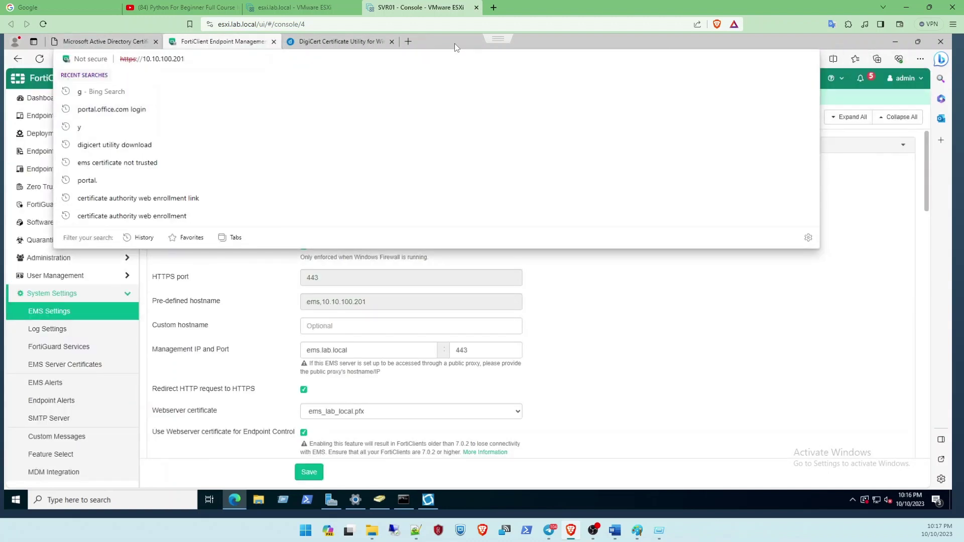
{"action": "left_click", "coordinate": [711, 380]}
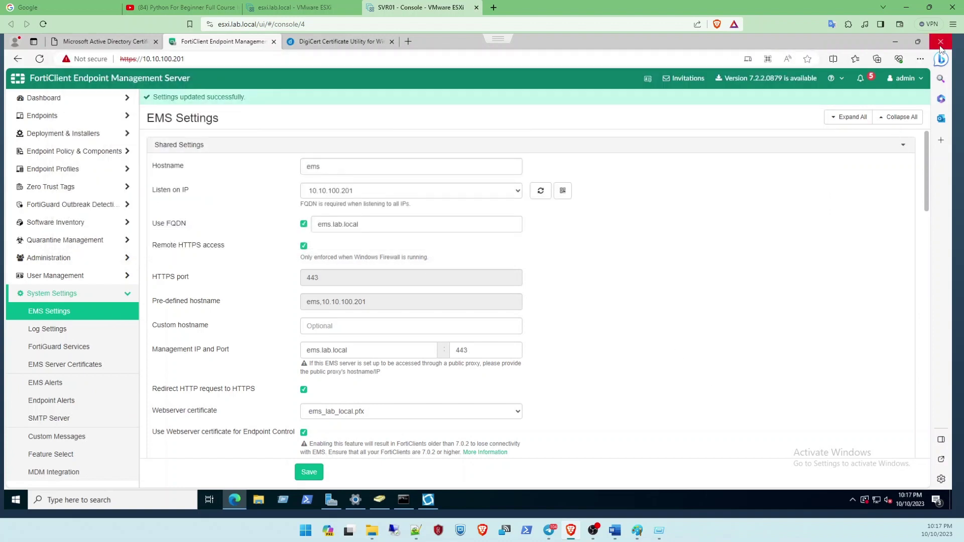
- Close the old browser window and load ems.lab.local in a new Edge window
{"action": "left_click", "coordinate": [940, 42]}
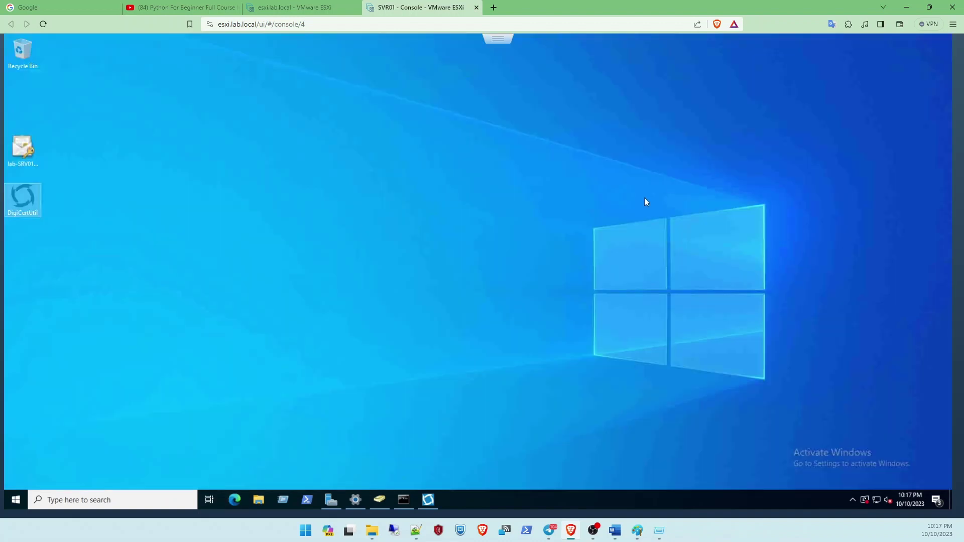
{"action": "right_click", "coordinate": [427, 242]}
{"action": "left_click", "coordinate": [411, 446]}
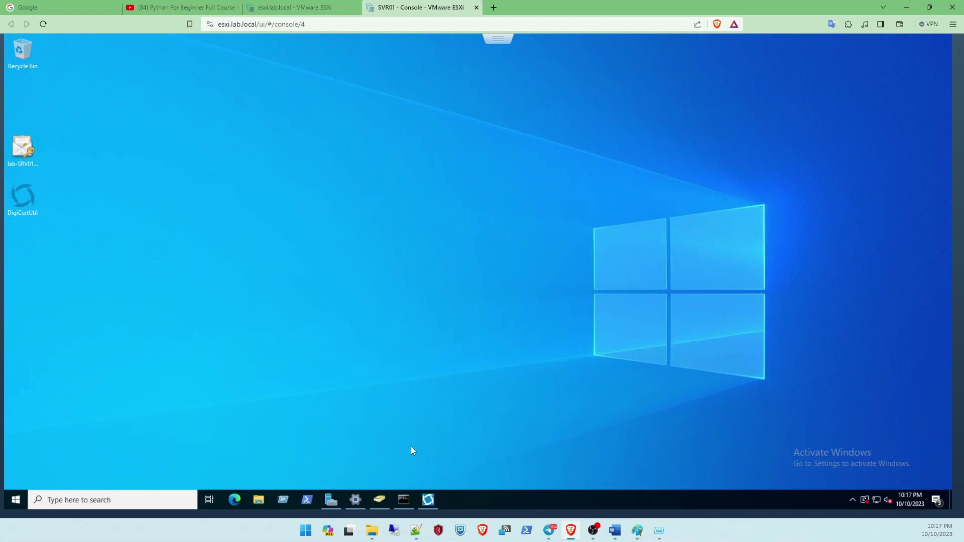
{"action": "left_click", "coordinate": [235, 499]}
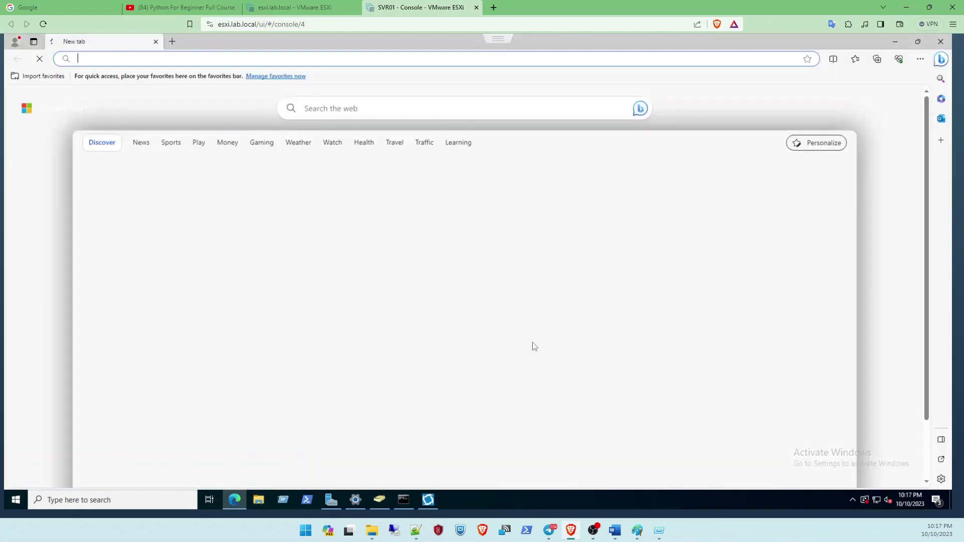
{"action": "left_click", "coordinate": [316, 60]}
{"action": "type", "text": "ems.lab.local"}
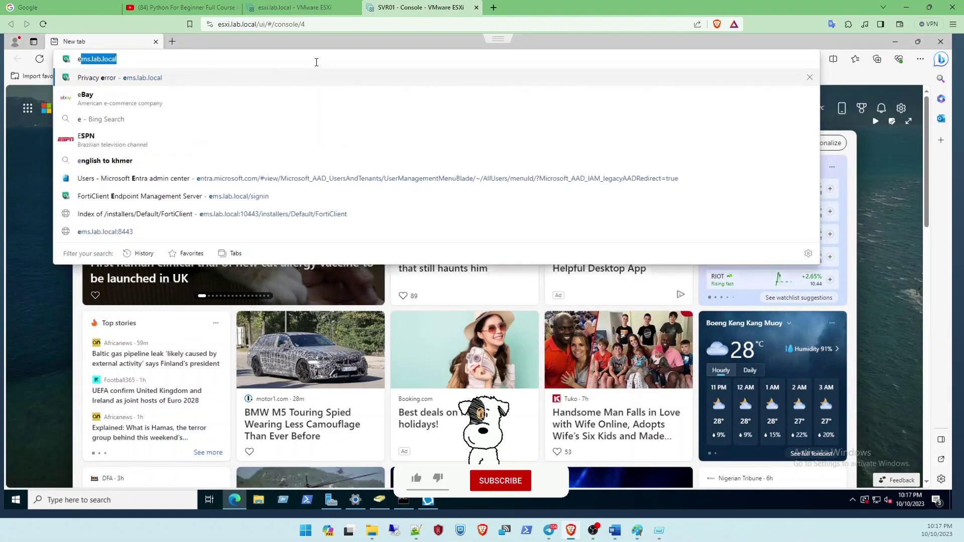
{"action": "key", "text": "Return"}
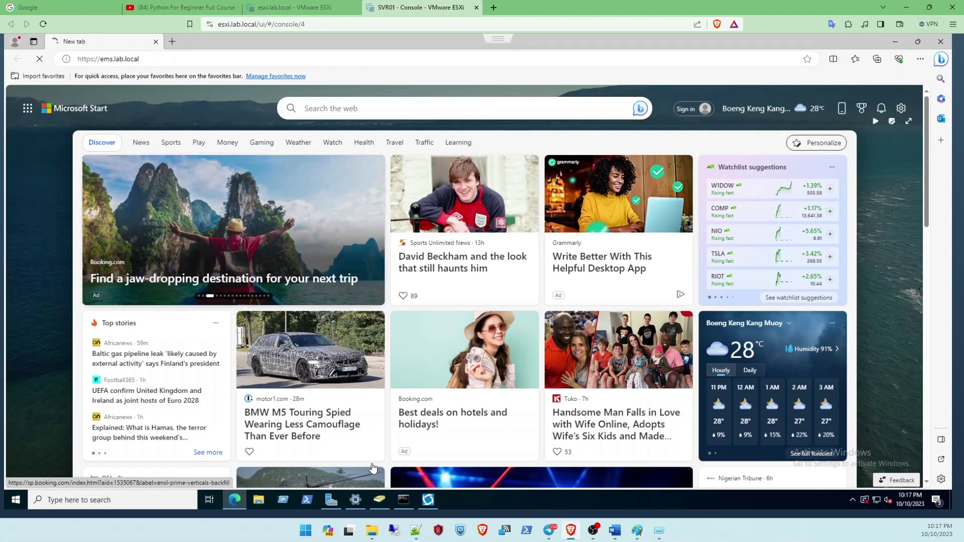
- Move the Command Prompt with the ipconfig output aside and bring the EMS page forward
{"action": "left_click", "coordinate": [404, 504]}
{"action": "left_click_drag", "start_coordinate": [215, 107], "coordinate": [467, 131]}
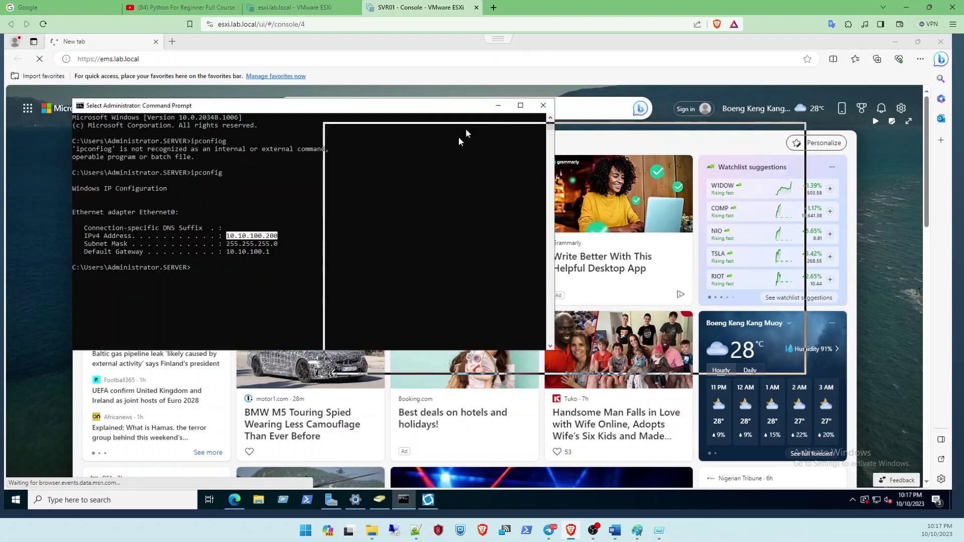
{"action": "left_click", "coordinate": [420, 268]}
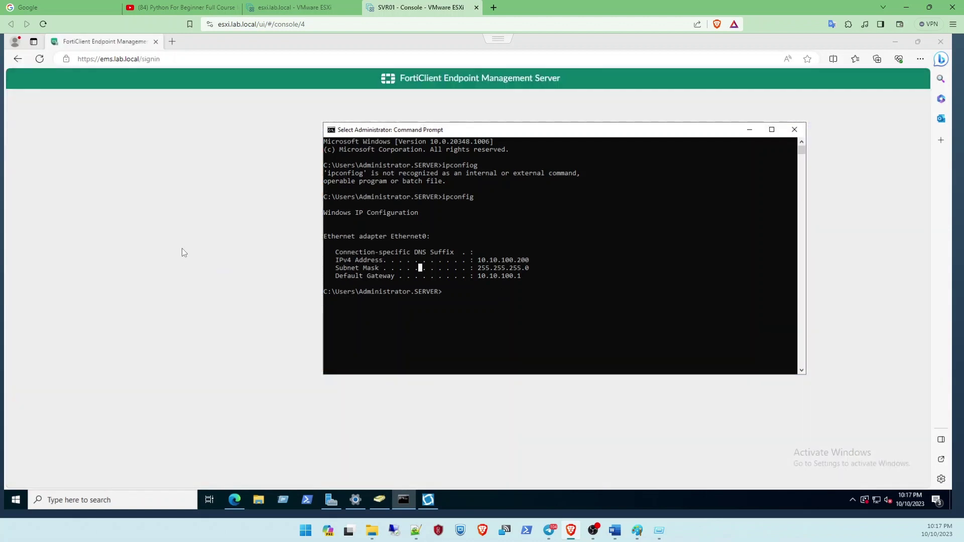
{"action": "left_click", "coordinate": [423, 258]}
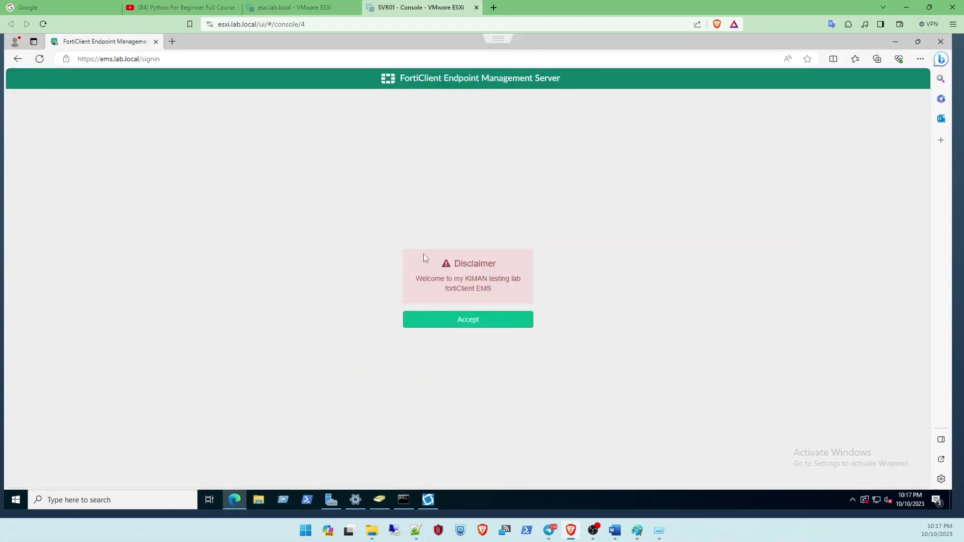
- Check the site certificate is issued to ems.lab.local (Organization and OU ABC) by Server-RootCA
{"action": "left_click", "coordinate": [66, 59]}
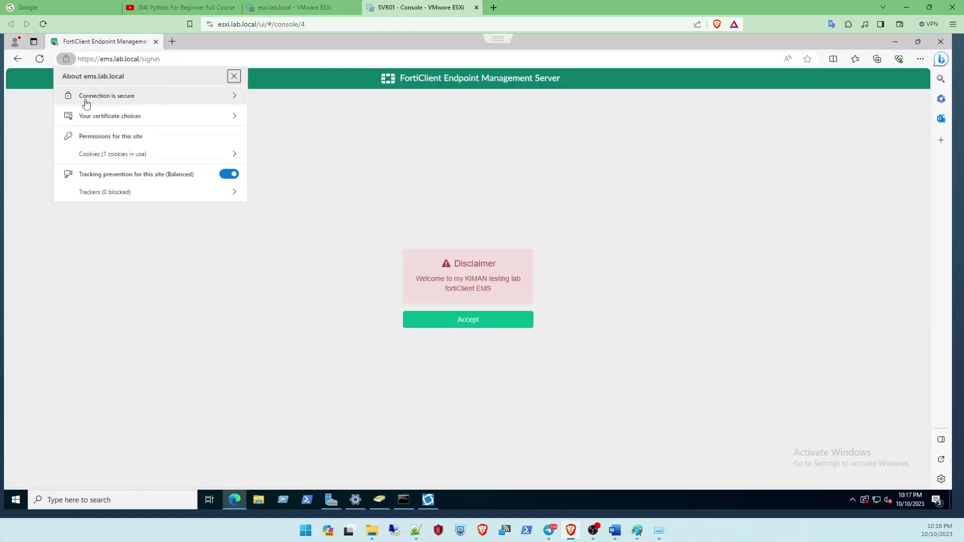
{"action": "left_click", "coordinate": [135, 97]}
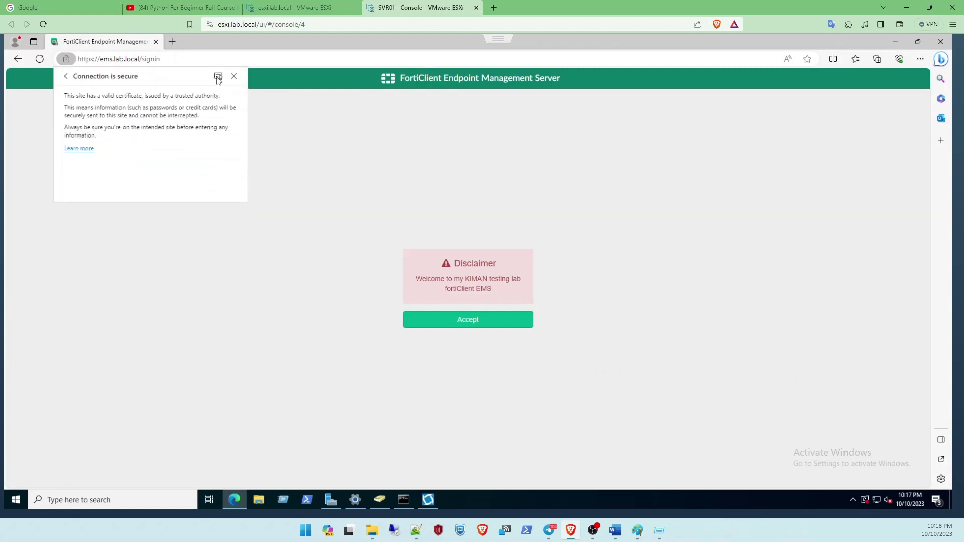
{"action": "left_click", "coordinate": [218, 80]}
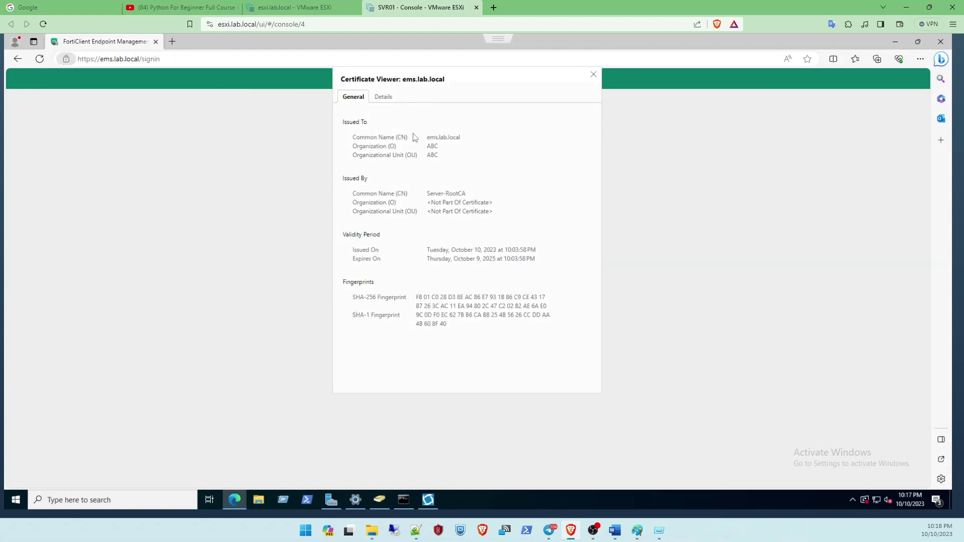
{"action": "left_click_drag", "start_coordinate": [427, 138], "coordinate": [462, 142]}
{"action": "double_click", "coordinate": [432, 147]}
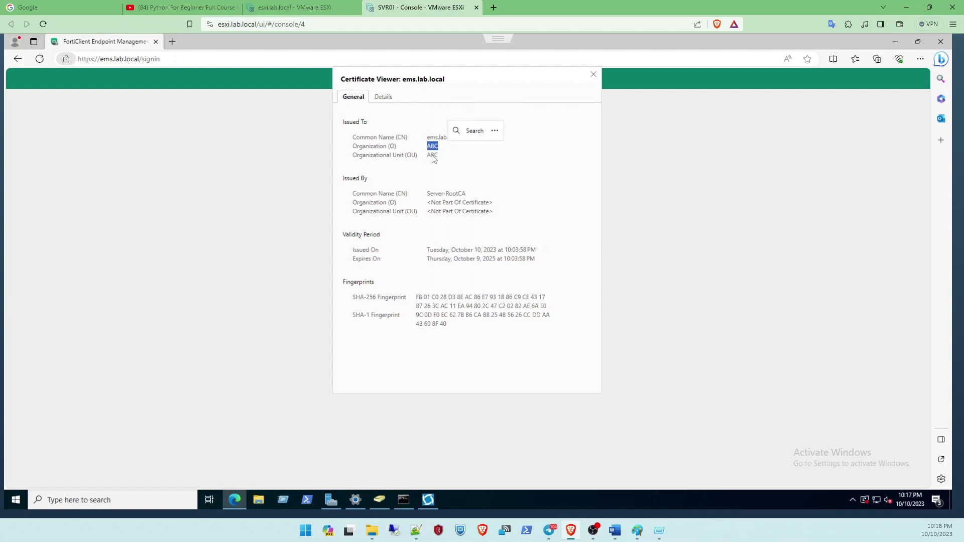
{"action": "double_click", "coordinate": [432, 156]}
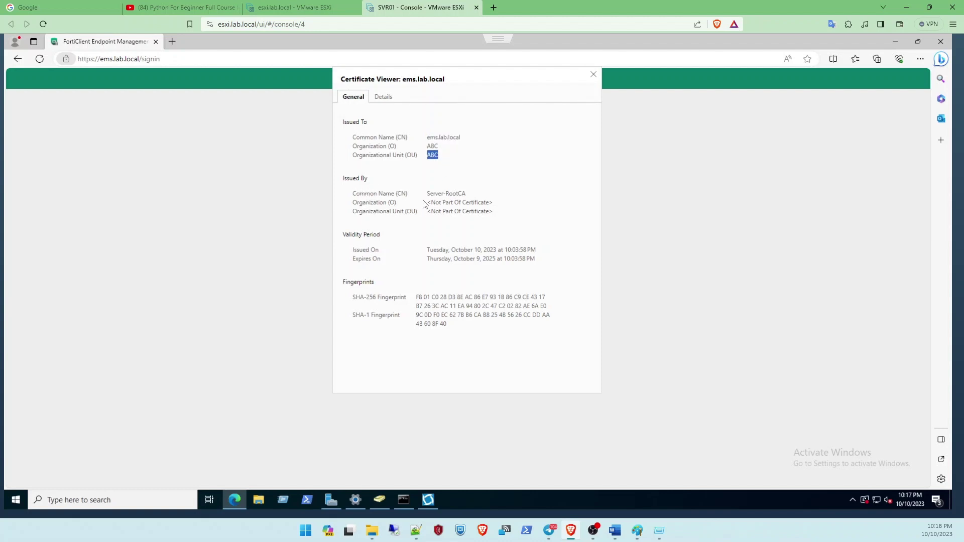
{"action": "left_click_drag", "start_coordinate": [428, 196], "coordinate": [468, 196]}
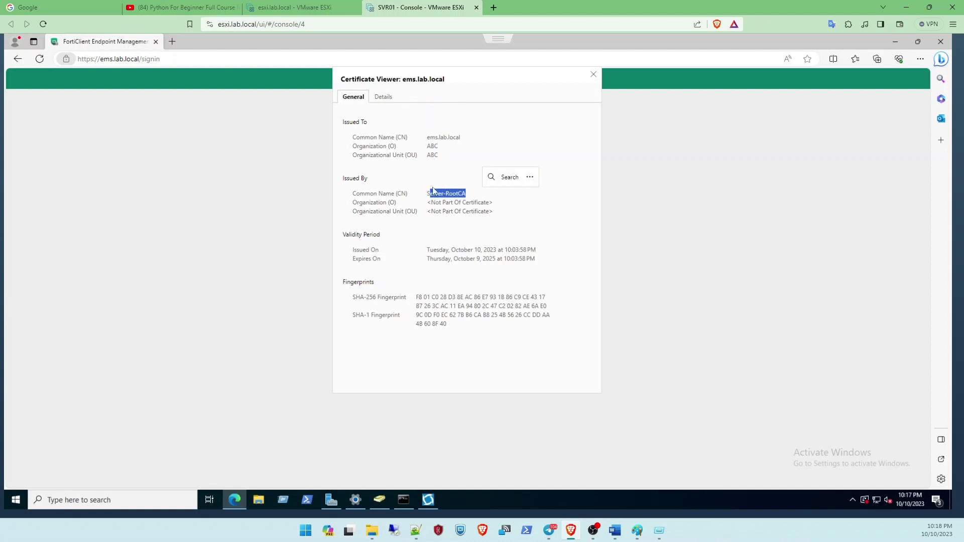
- In the certificate details, check the Server-RootCA chain and the Subject Alternative Name DNS ems.lab.local
{"action": "left_click", "coordinate": [384, 98]}
{"action": "left_click", "coordinate": [377, 146]}
{"action": "left_click", "coordinate": [372, 132]}
{"action": "left_click", "coordinate": [377, 147]}
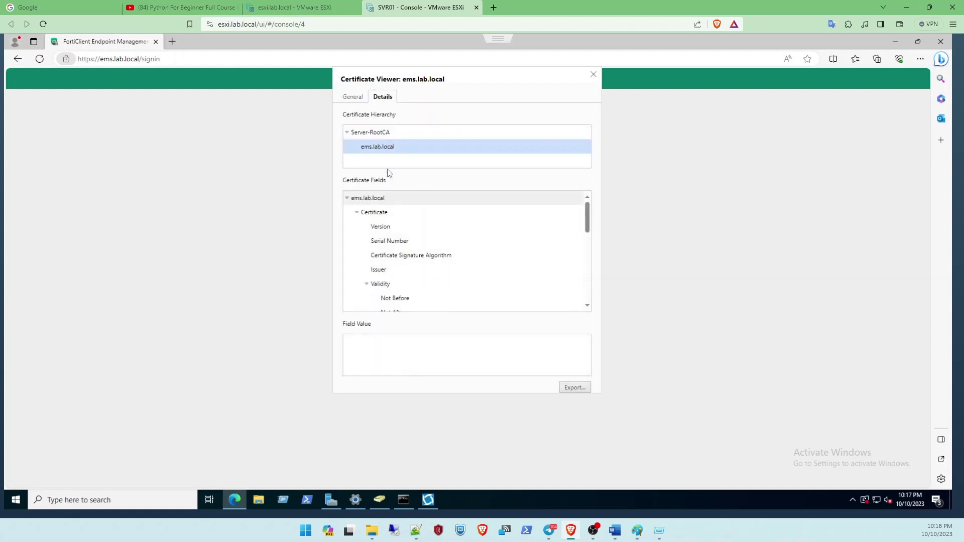
{"action": "scroll", "coordinate": [437, 259], "scroll_direction": "down", "scroll_amount": 4}
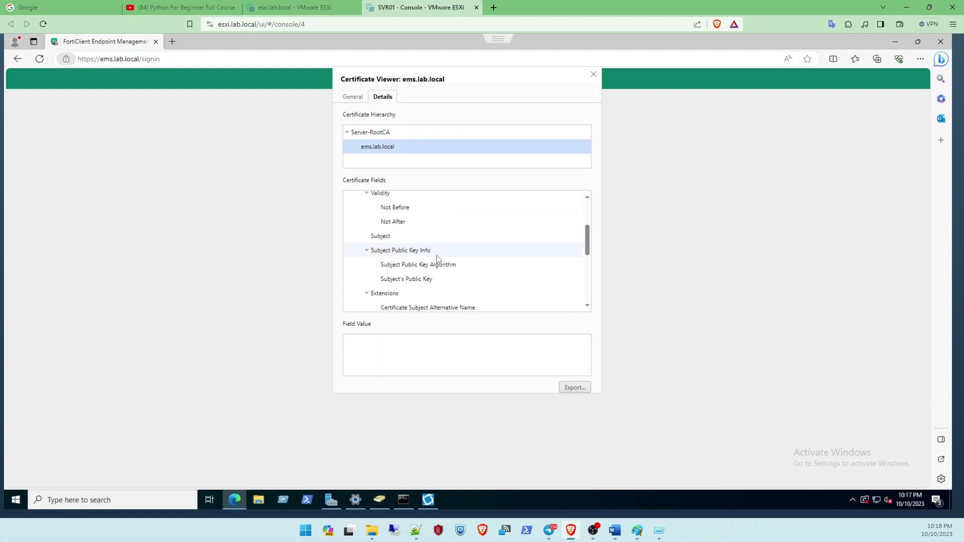
{"action": "left_click", "coordinate": [462, 253]}
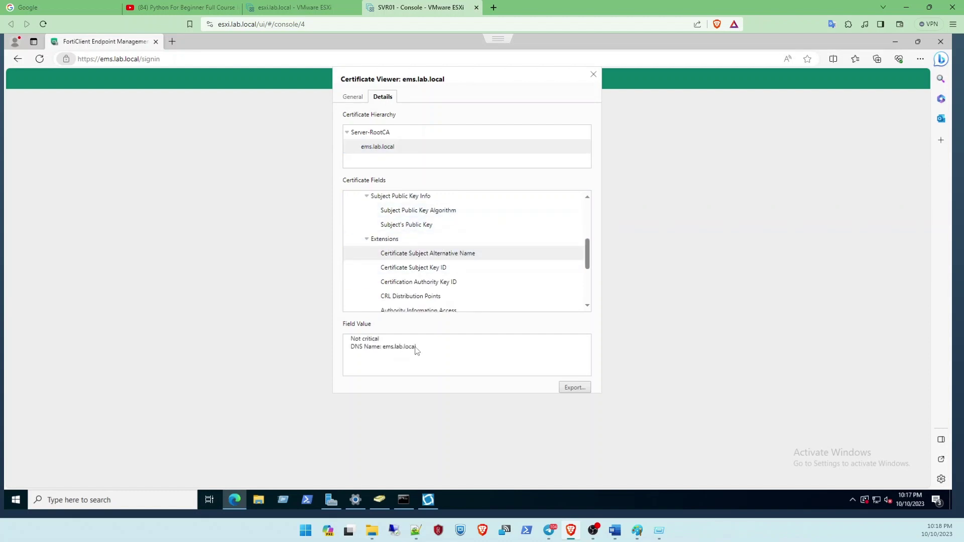
{"action": "left_click_drag", "start_coordinate": [416, 347], "coordinate": [424, 286]}
{"action": "scroll", "coordinate": [426, 281], "scroll_direction": "down", "scroll_amount": 2}
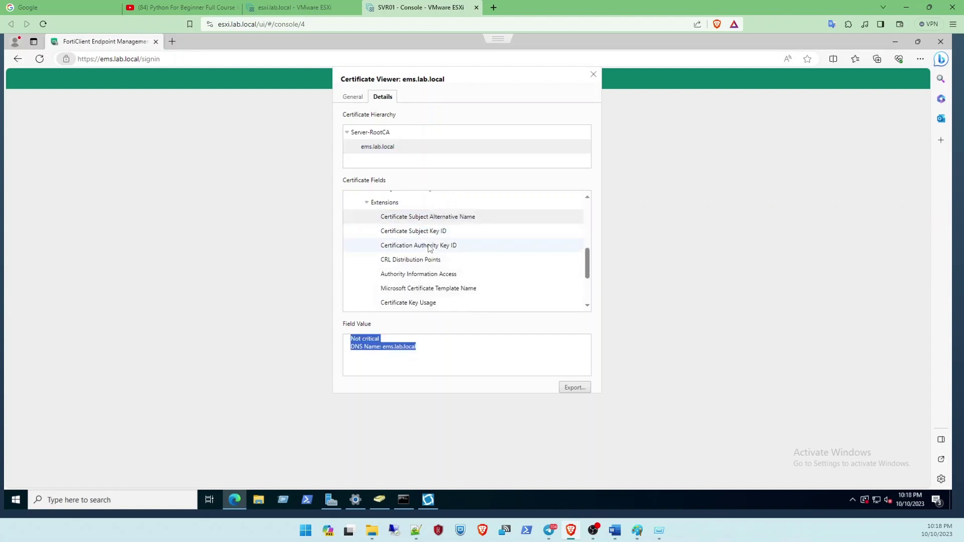
{"action": "scroll", "coordinate": [427, 278], "scroll_direction": "down", "scroll_amount": 2}
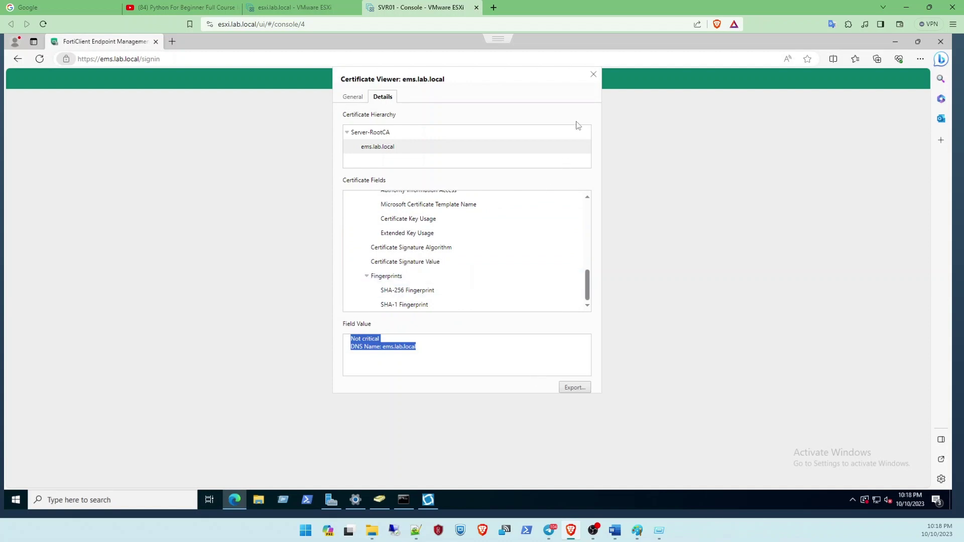
- Close the certificate viewer, accept the EMS disclaimer and sign in
{"action": "left_click", "coordinate": [593, 75]}
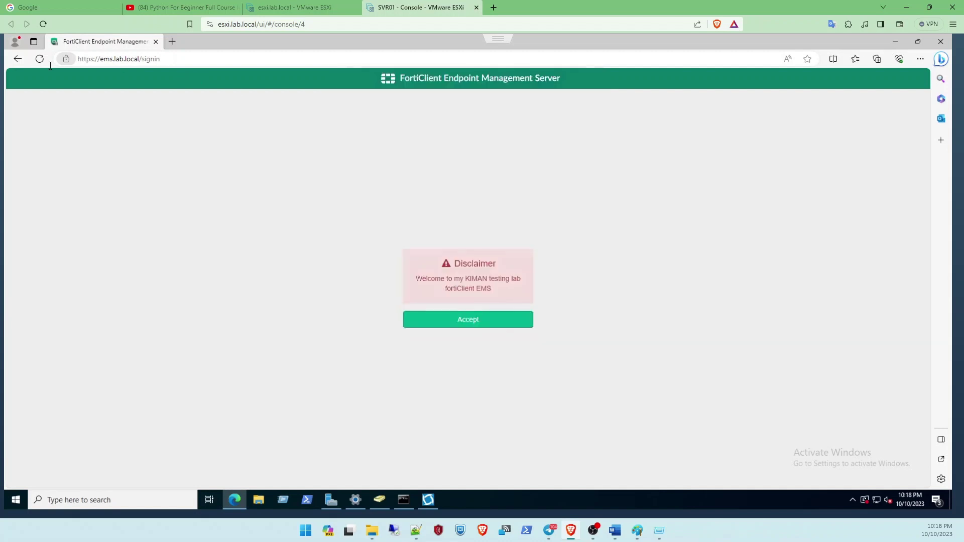
{"action": "left_click", "coordinate": [479, 324]}
{"action": "left_click", "coordinate": [474, 311]}
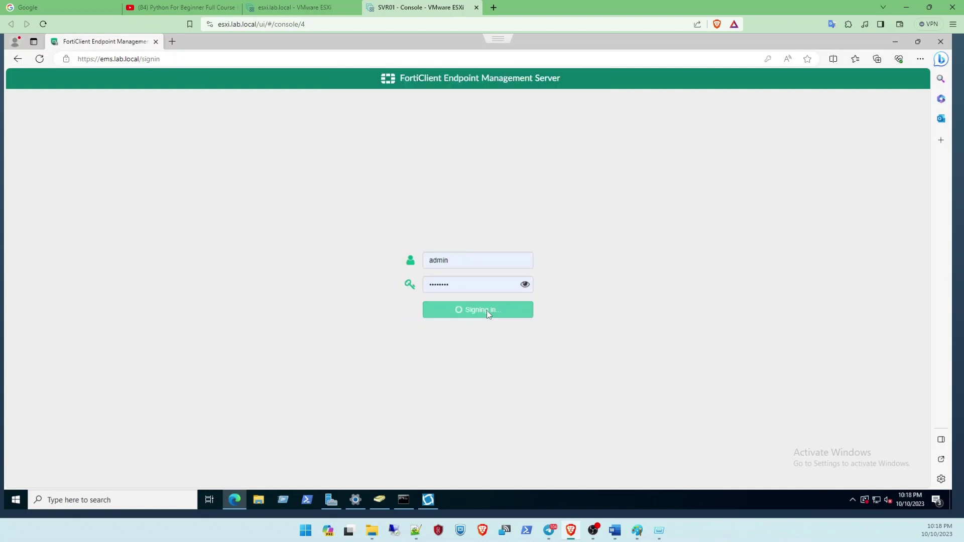